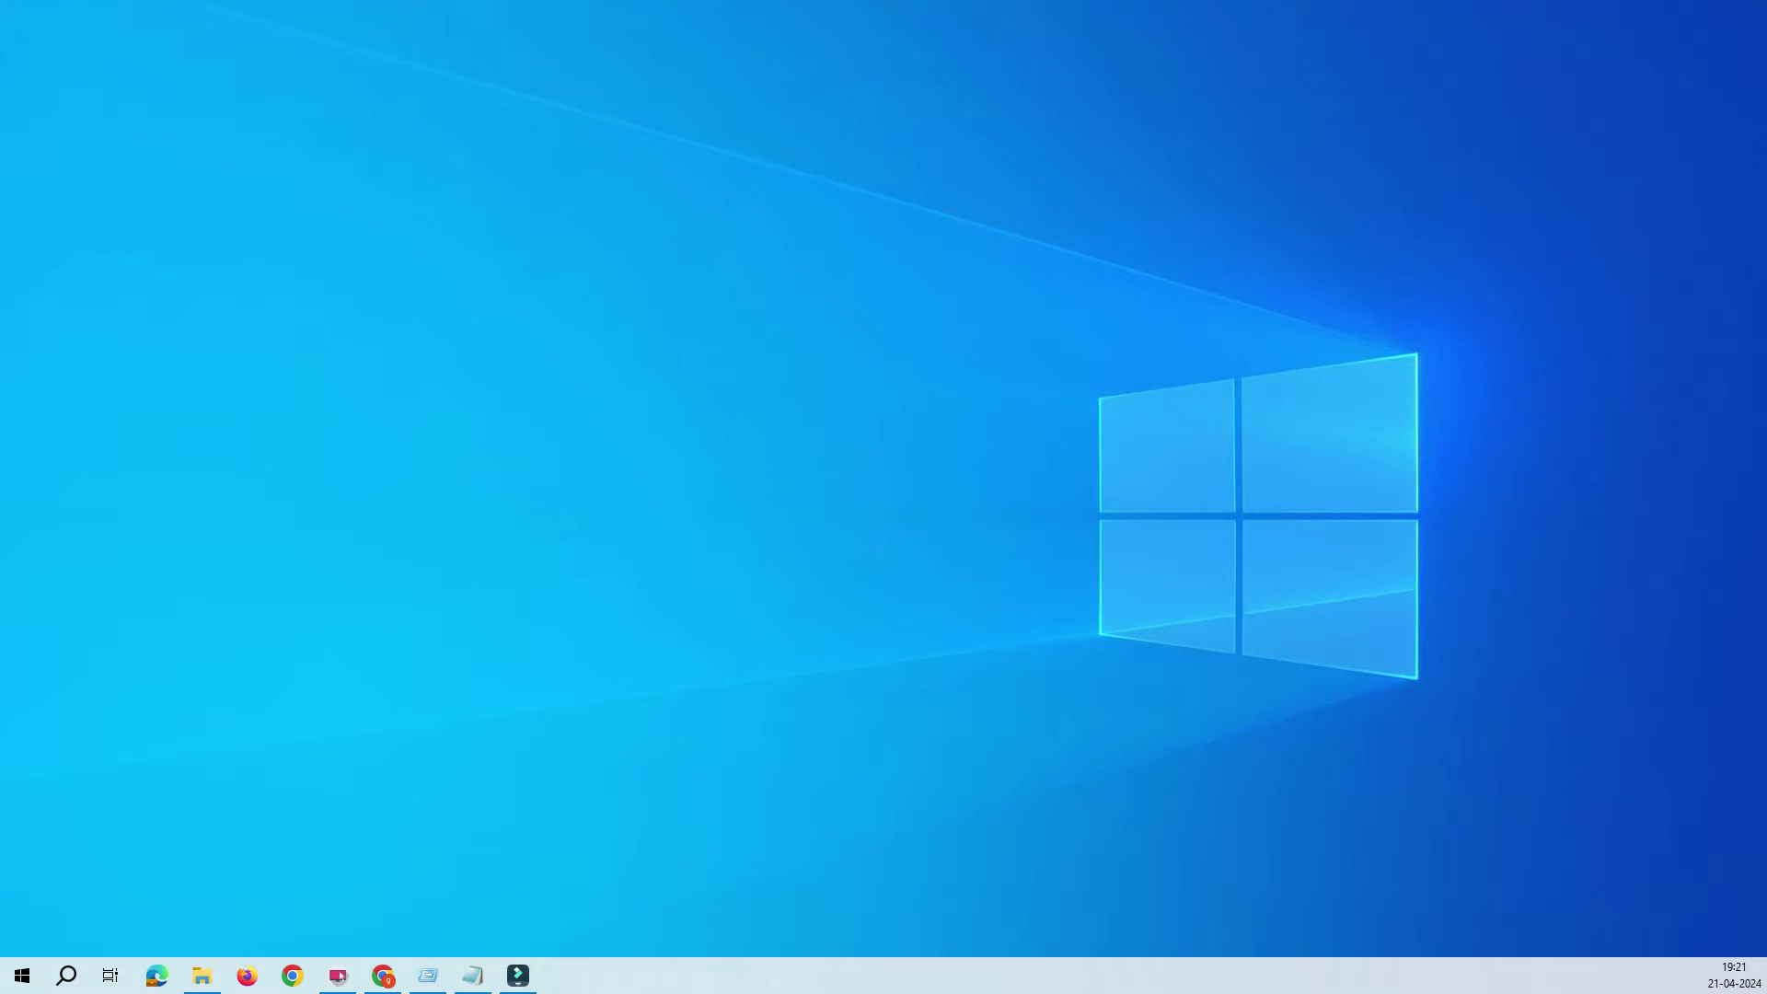
# Step: Refresh the desktop and open Chrome in a maximized window
pyautogui.rightClick(543, 201)
pyautogui.click(587, 250)
pyautogui.click(383, 975)
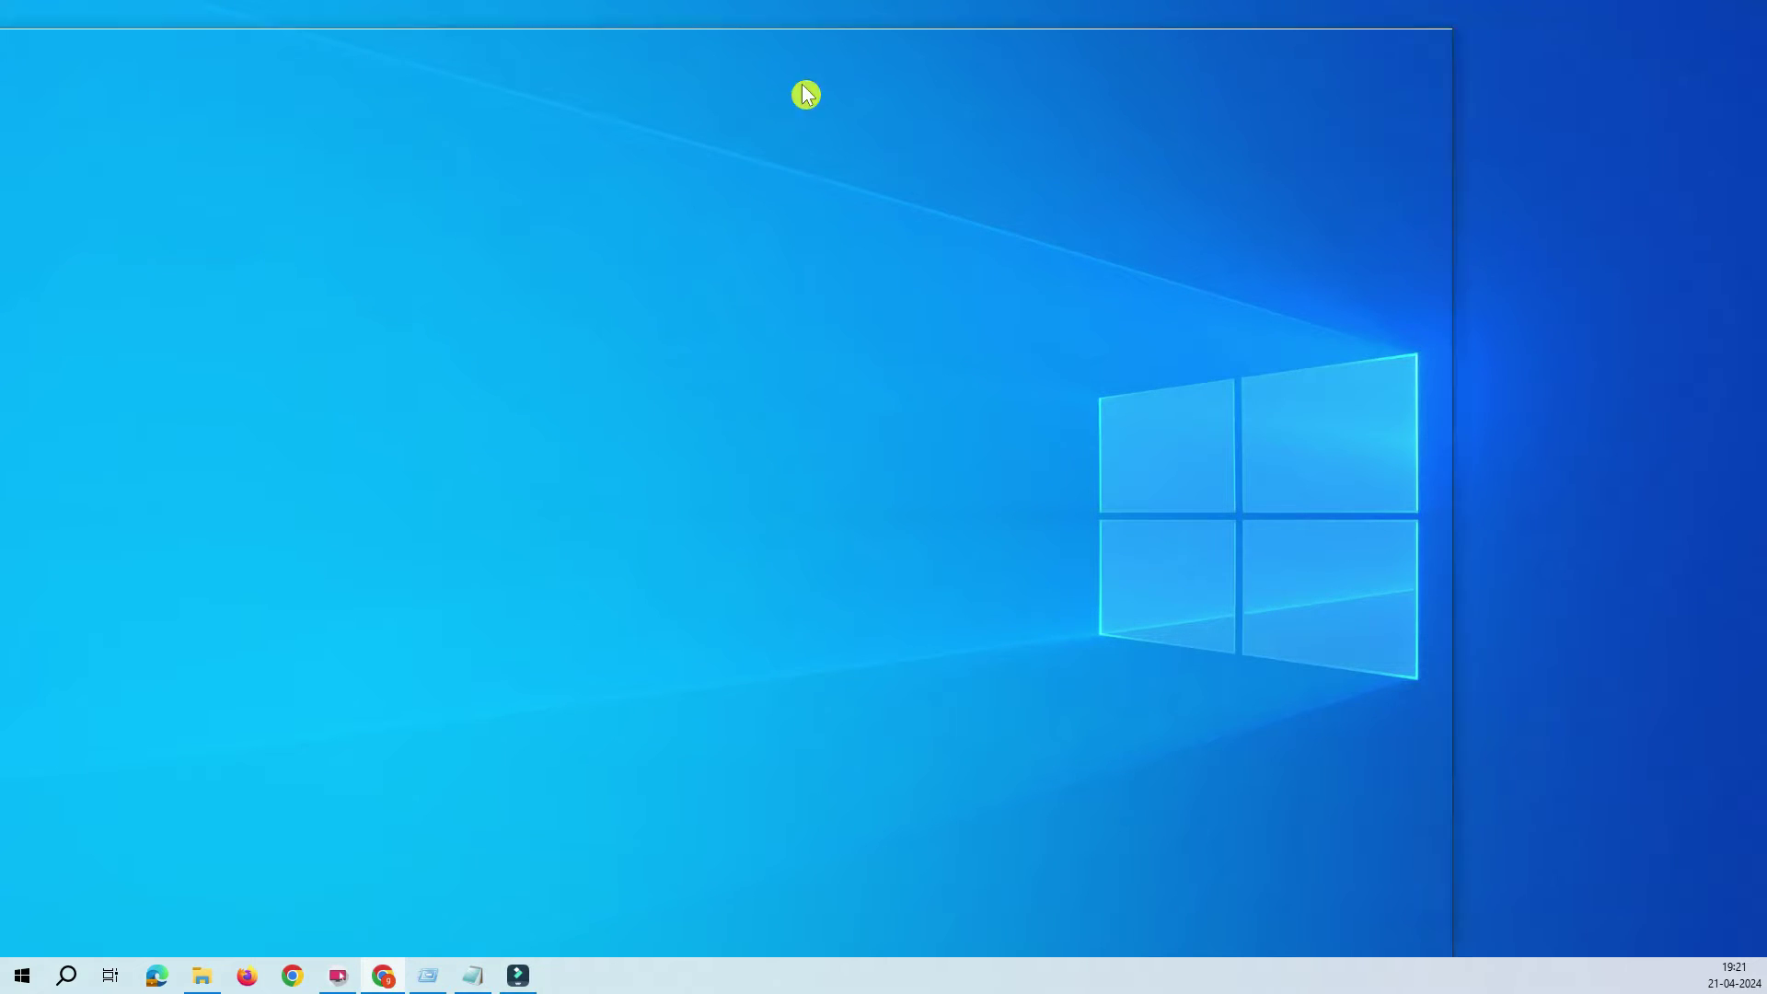
pyautogui.doubleClick(1038, 57)
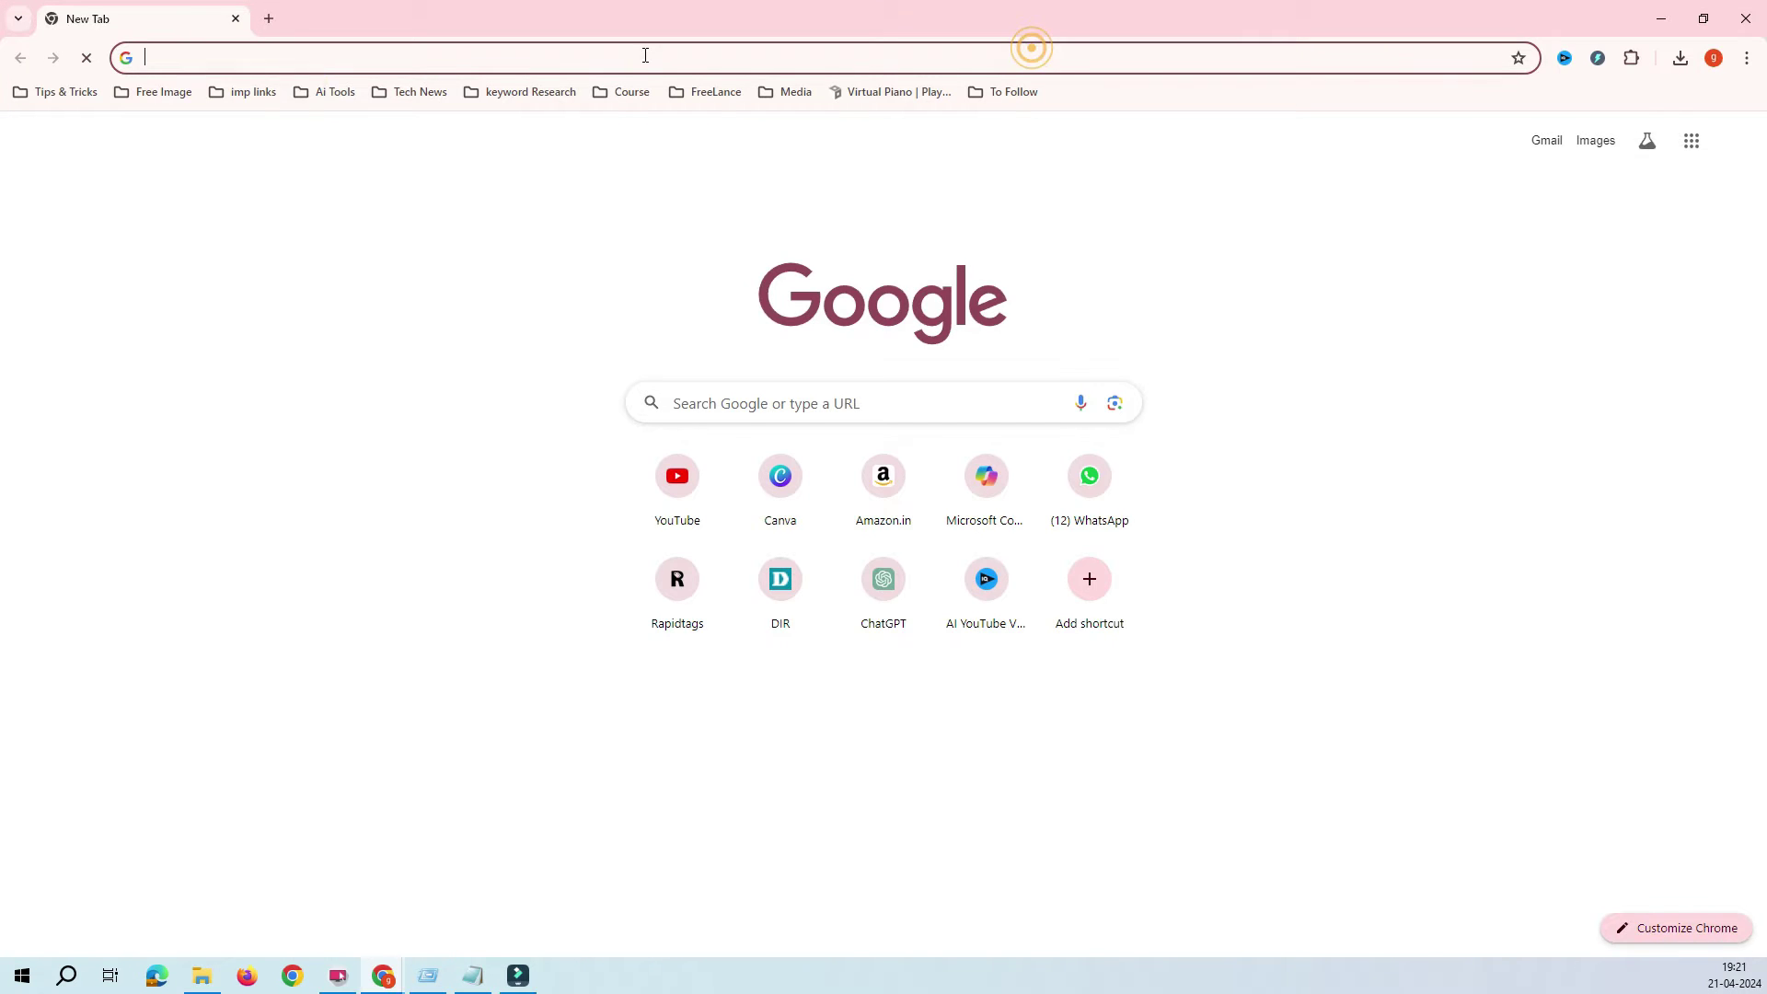
# Step: Load the router admin page at 192.168.0.1 in the address bar
pyautogui.click(270, 56)
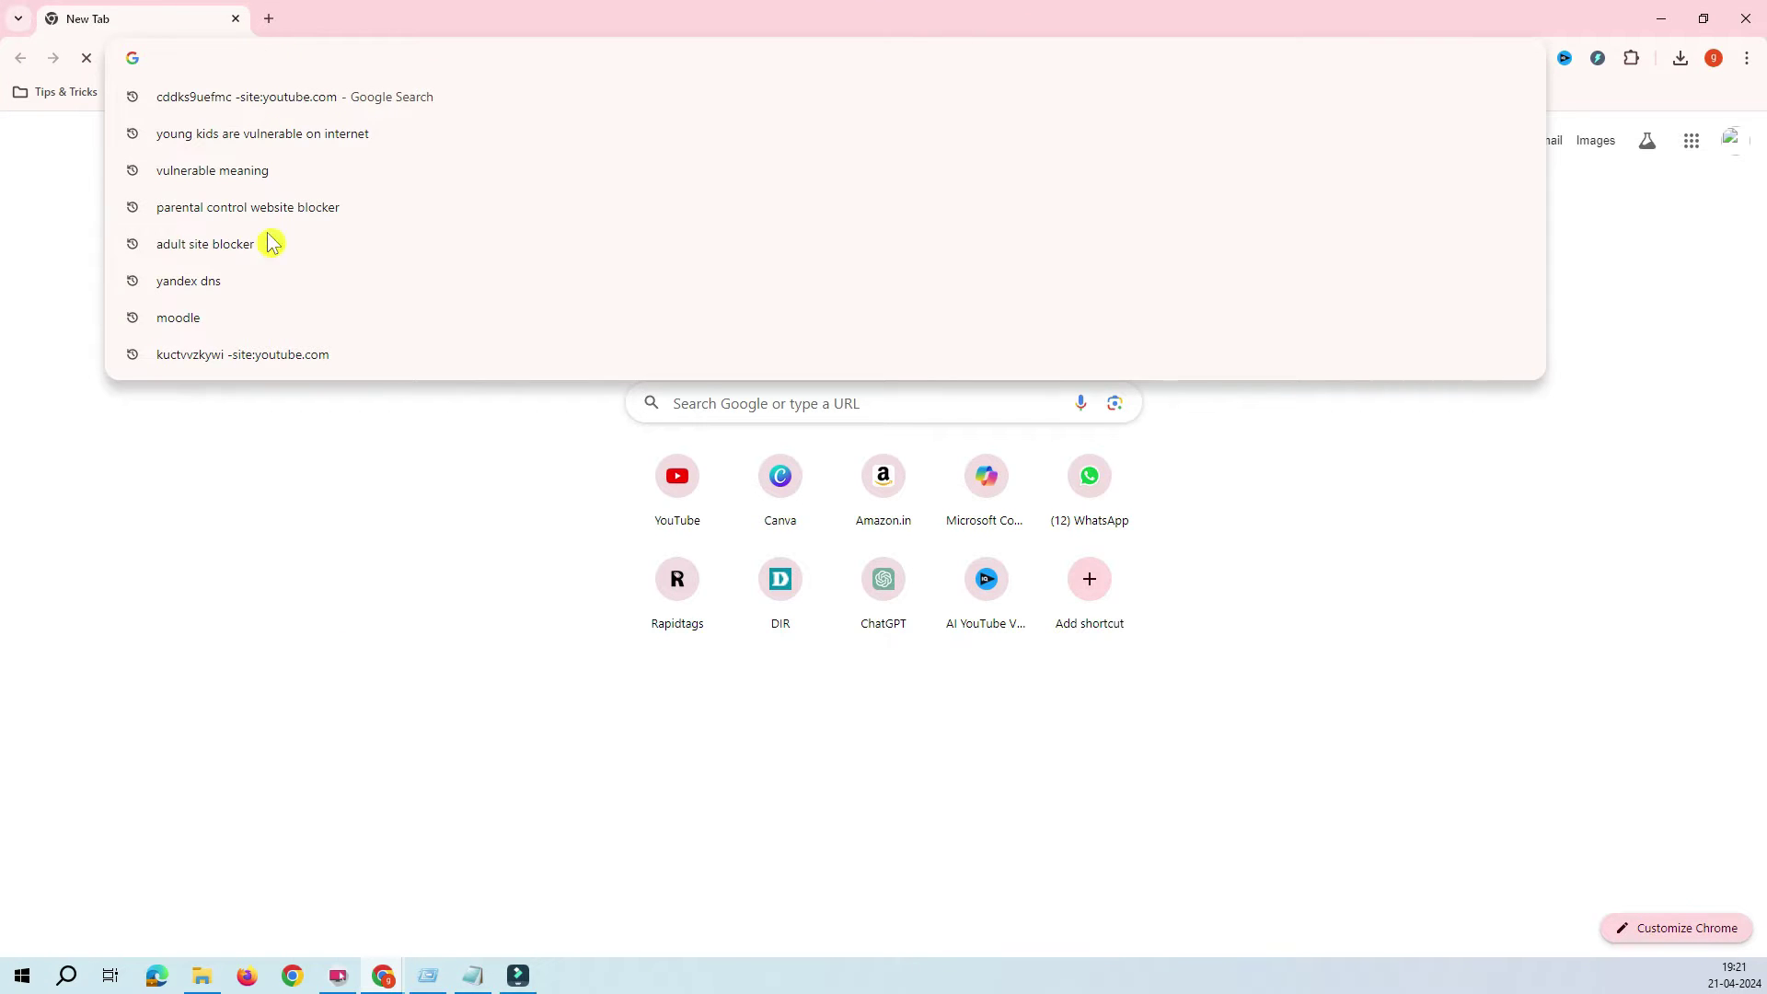
pyautogui.click(354, 616)
pyautogui.click(217, 55)
pyautogui.click(217, 56)
pyautogui.write('19')
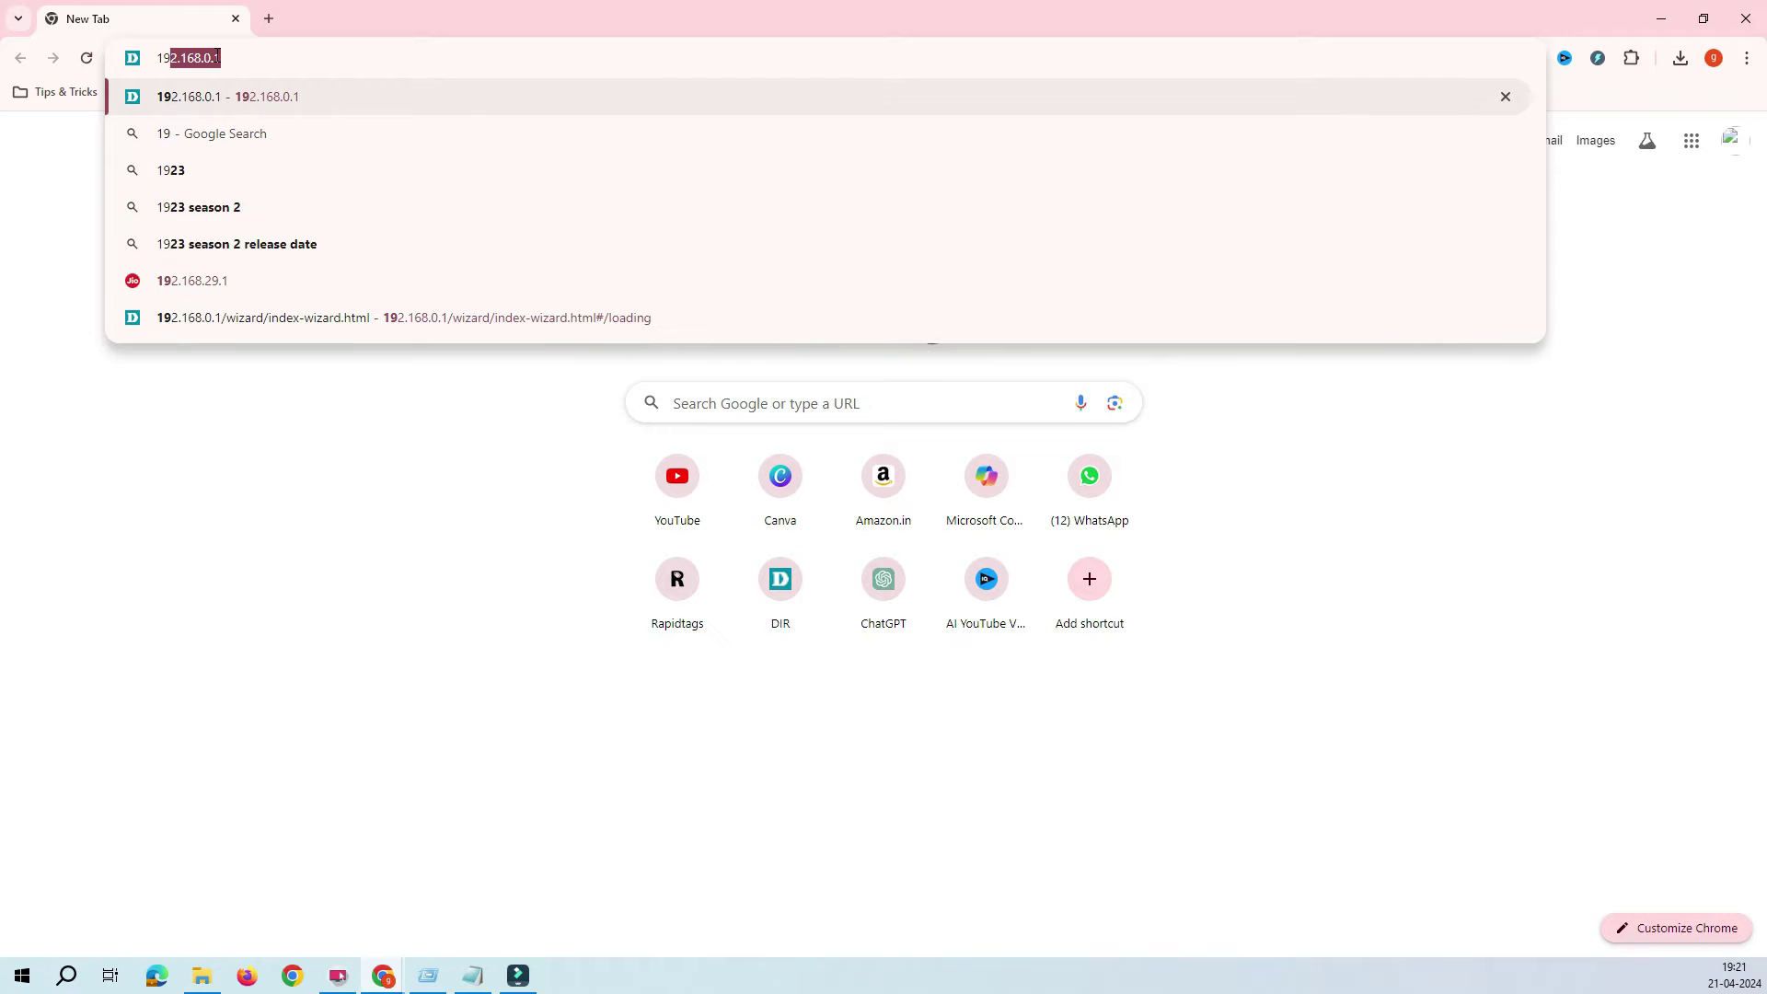
pyautogui.write('2.168.0.12')
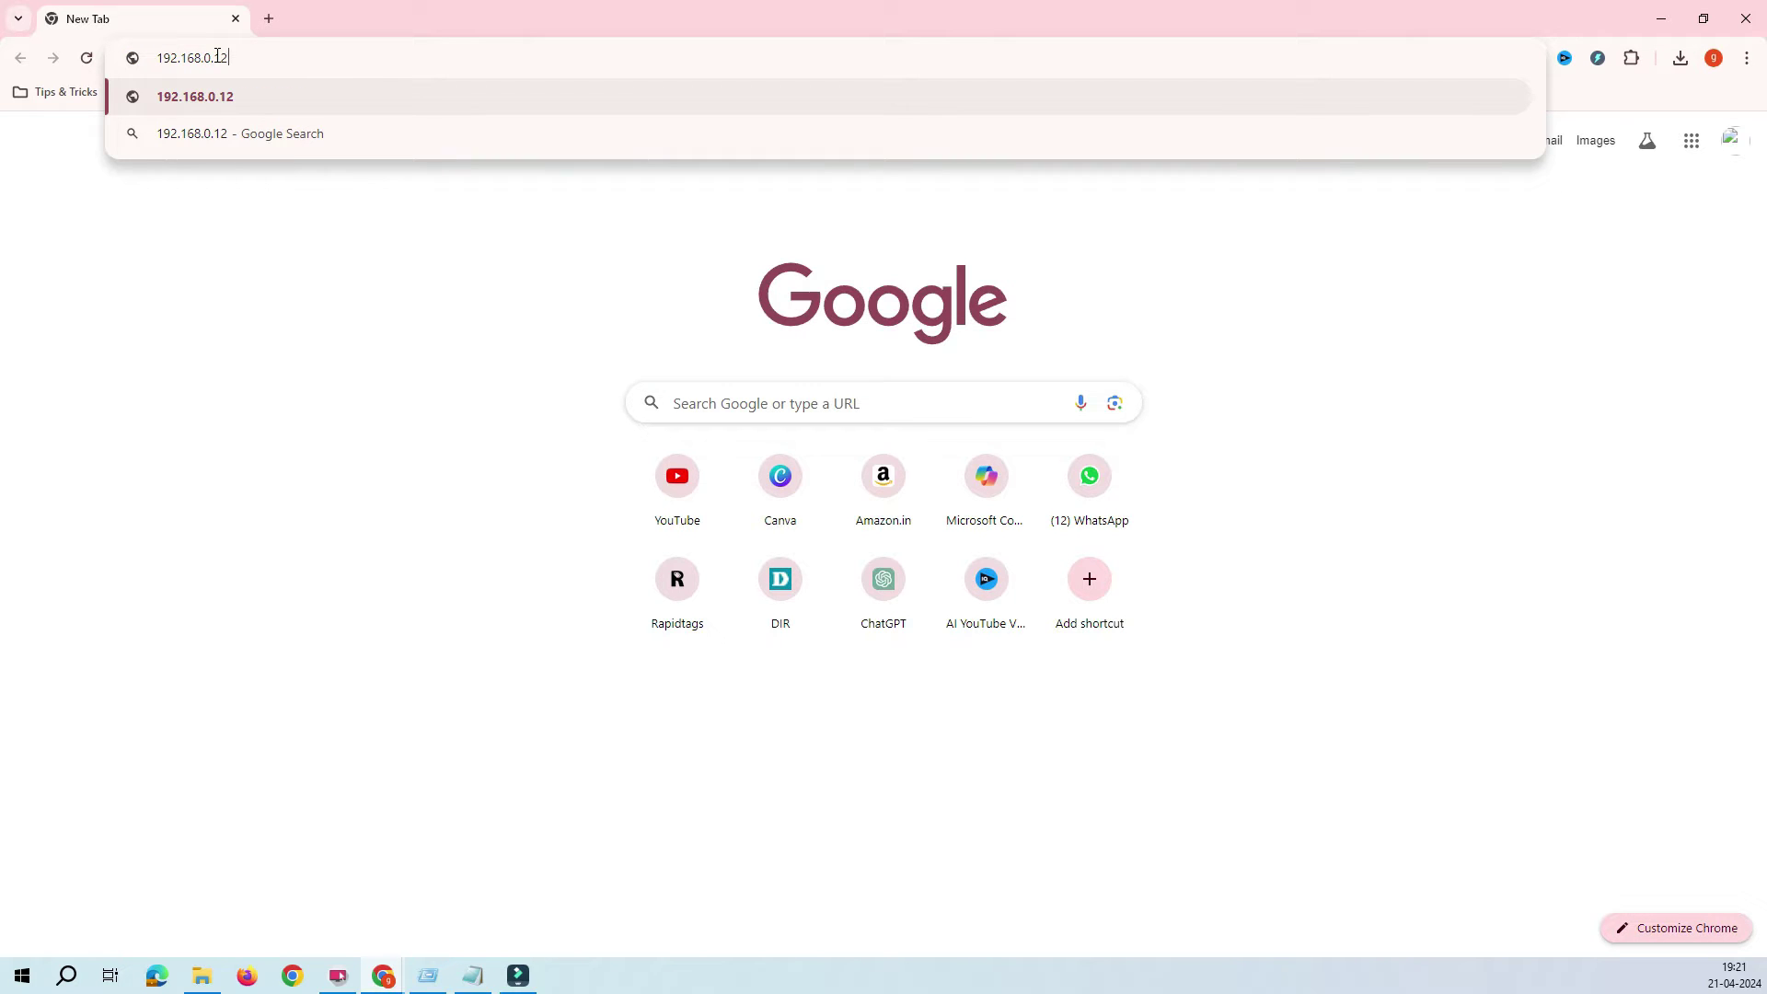
pyautogui.press('BackSpace')
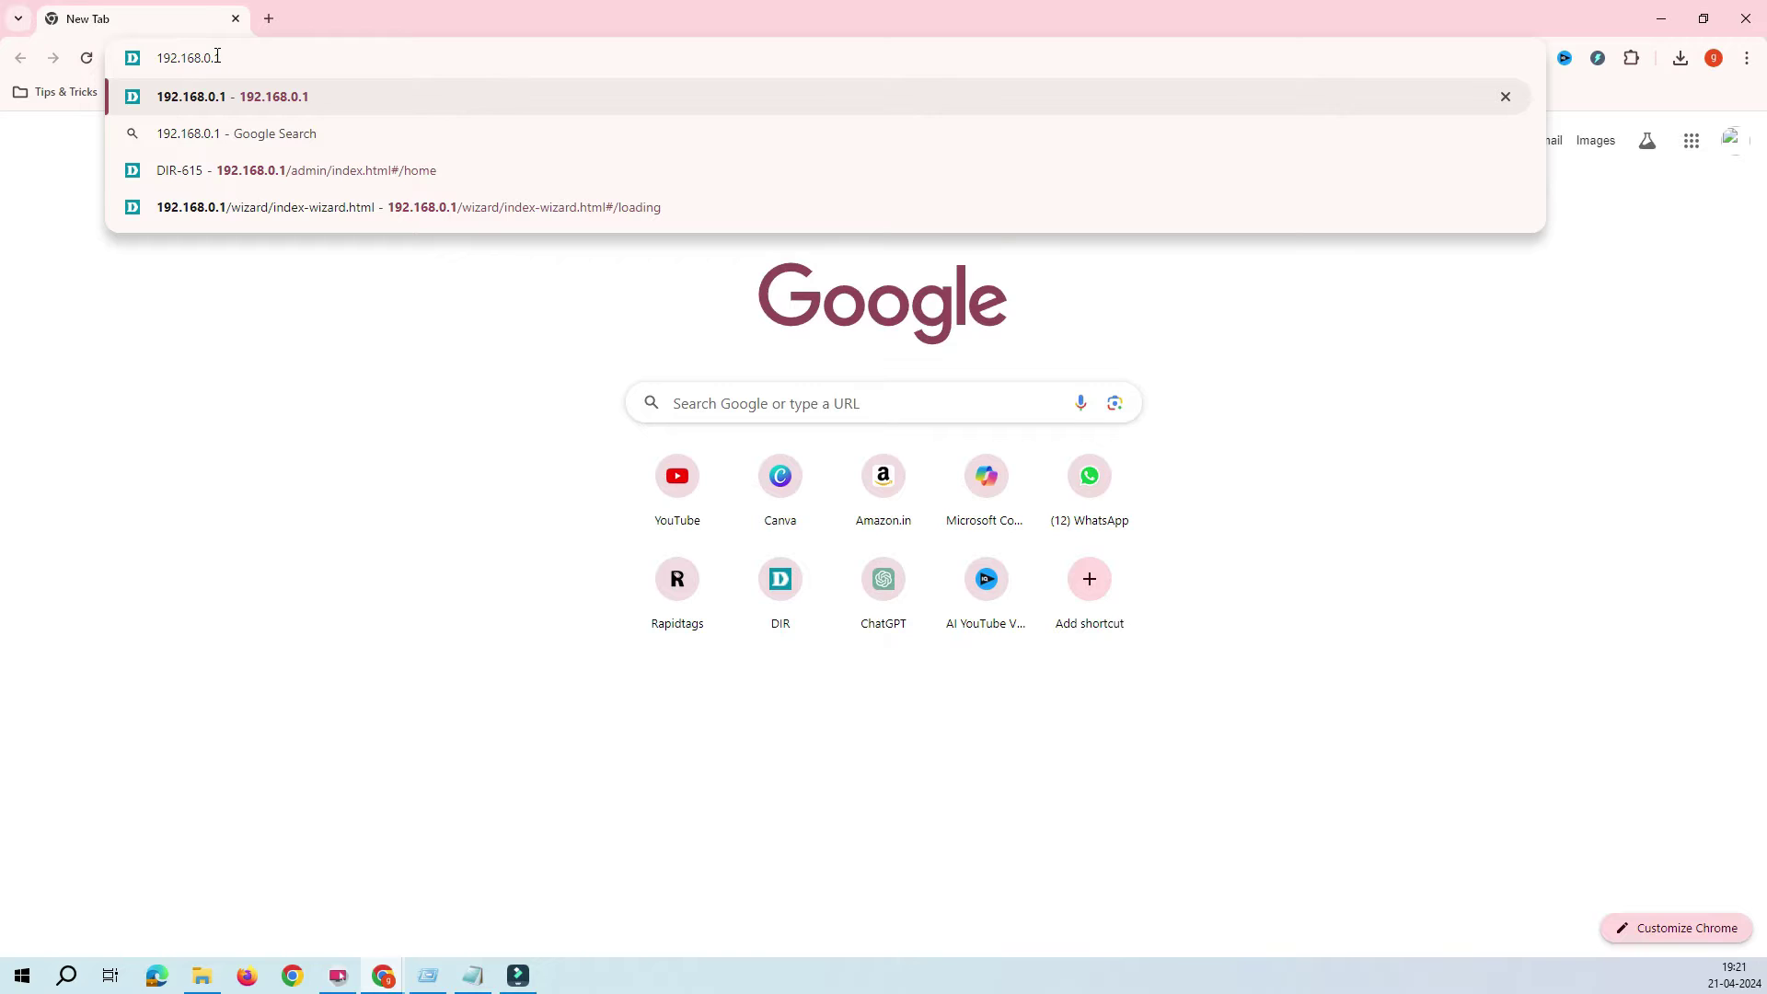
pyautogui.press('Return')
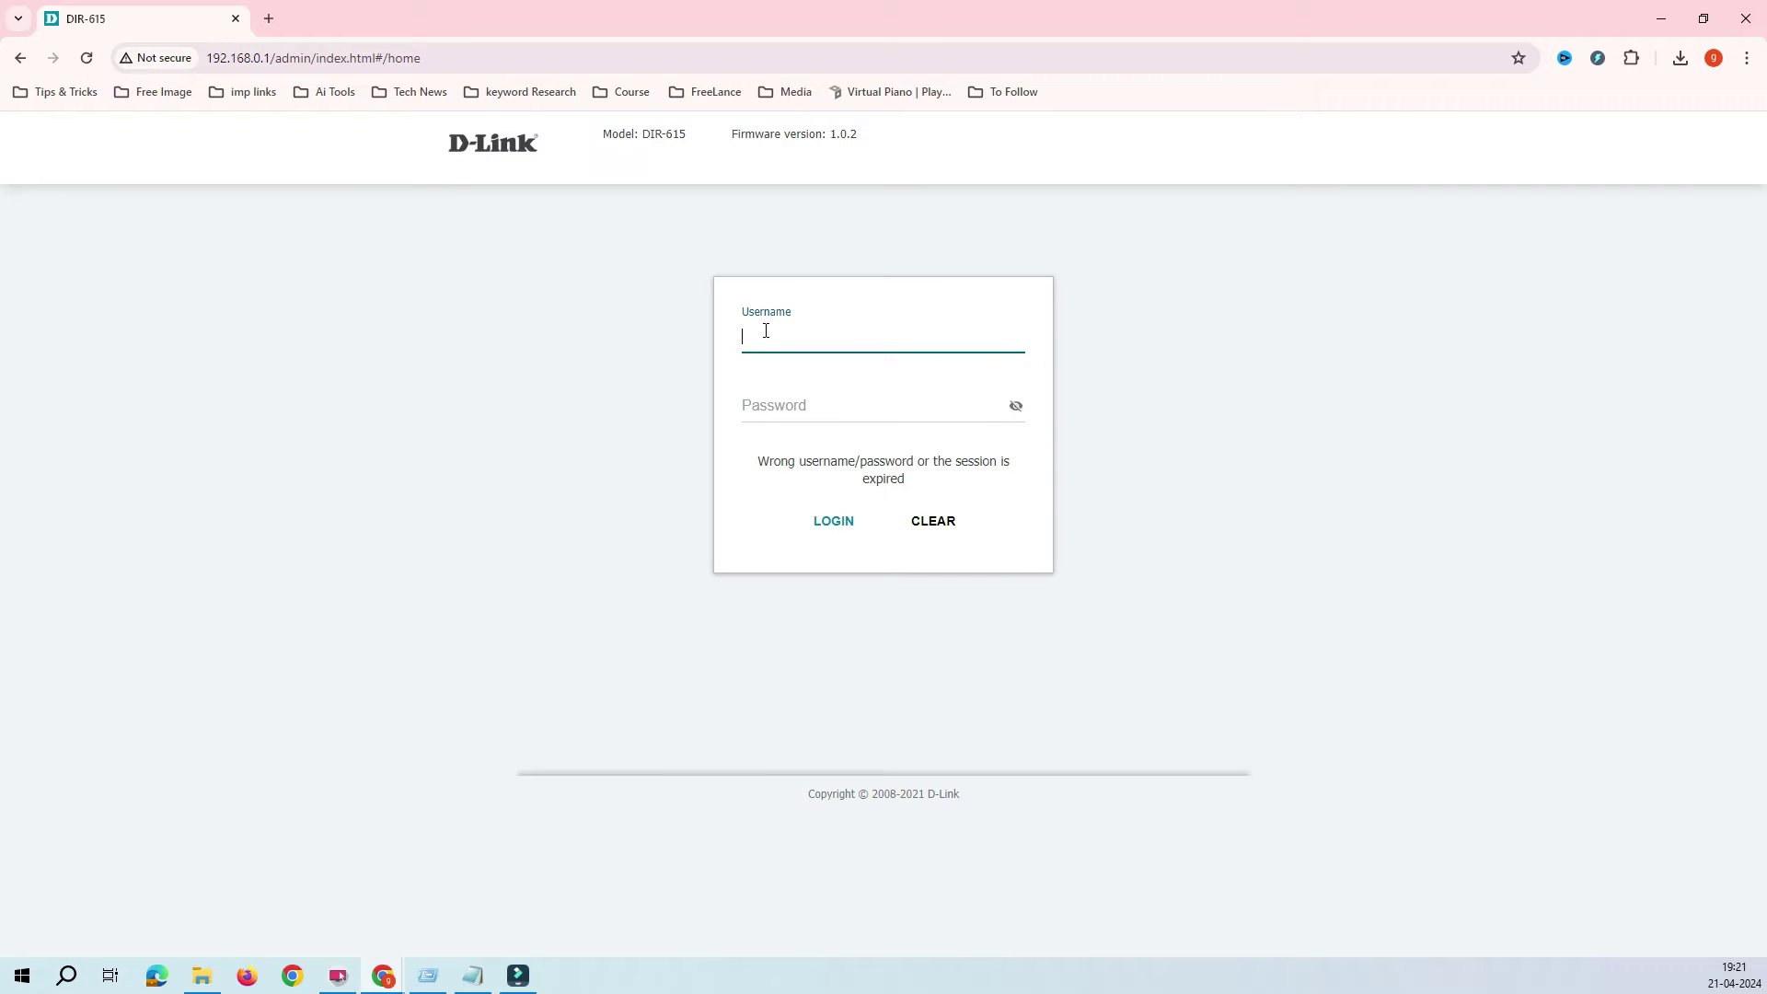
# Step: Log in to the router using the saved username and password
pyautogui.click(765, 330)
pyautogui.click(841, 390)
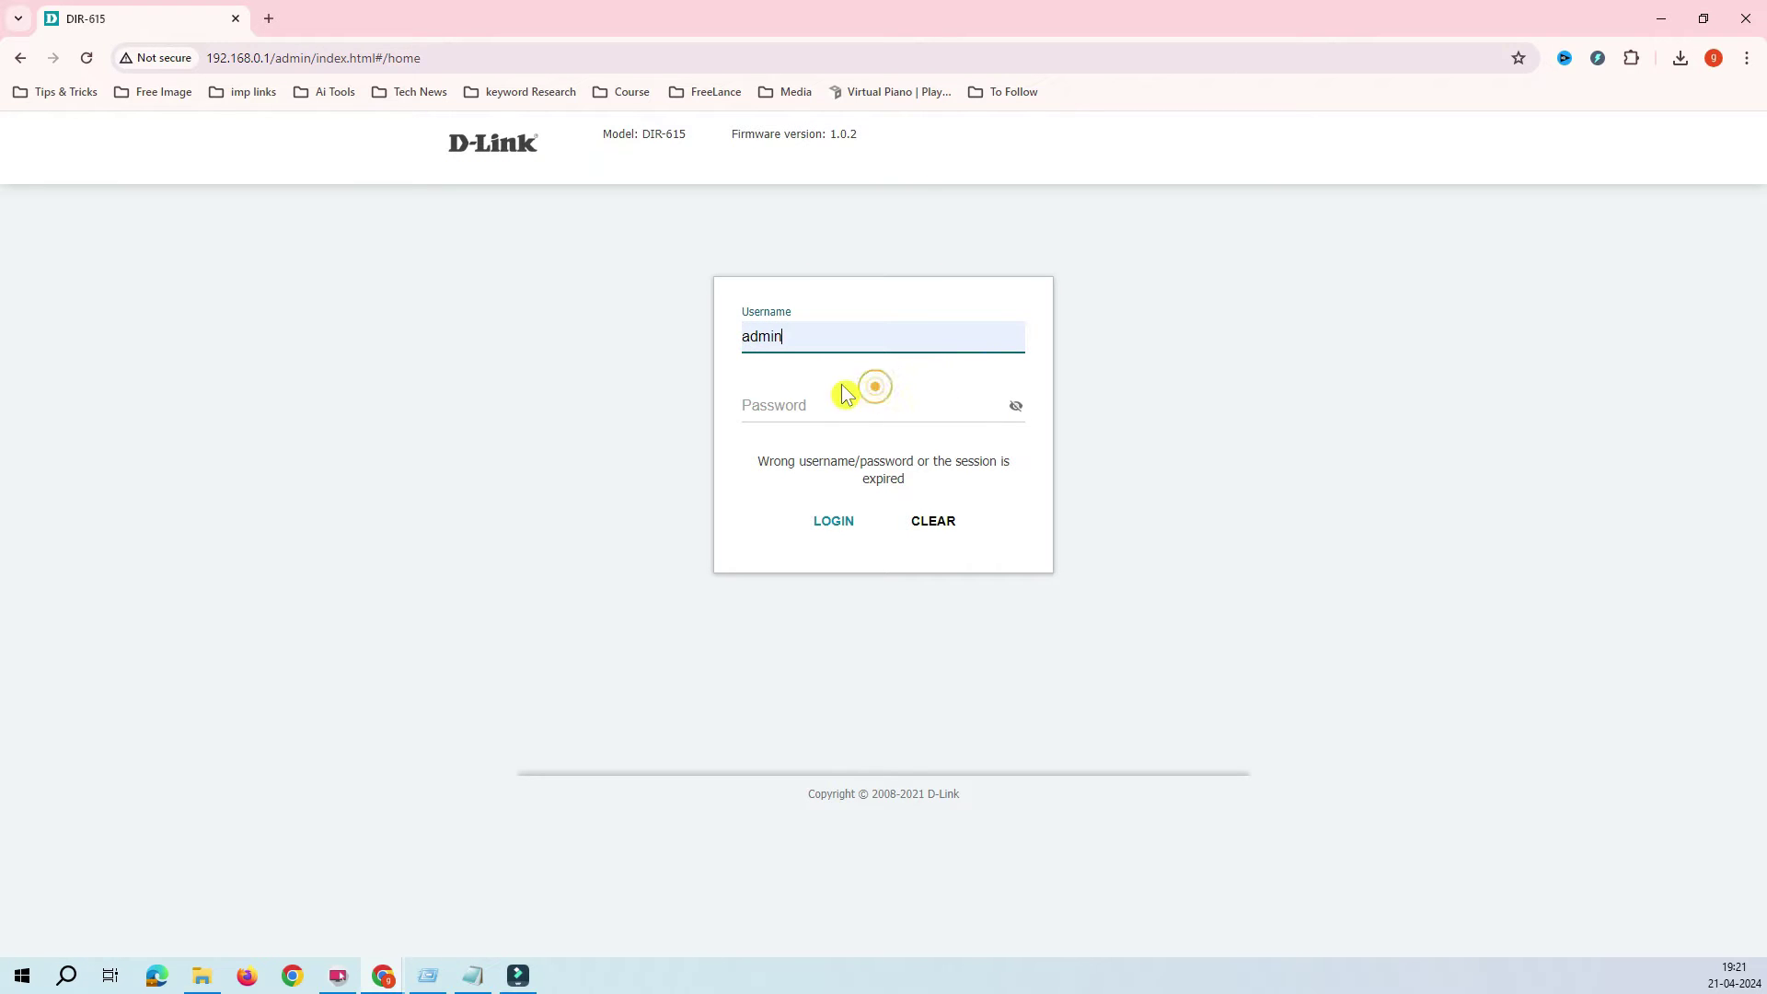
pyautogui.click(788, 401)
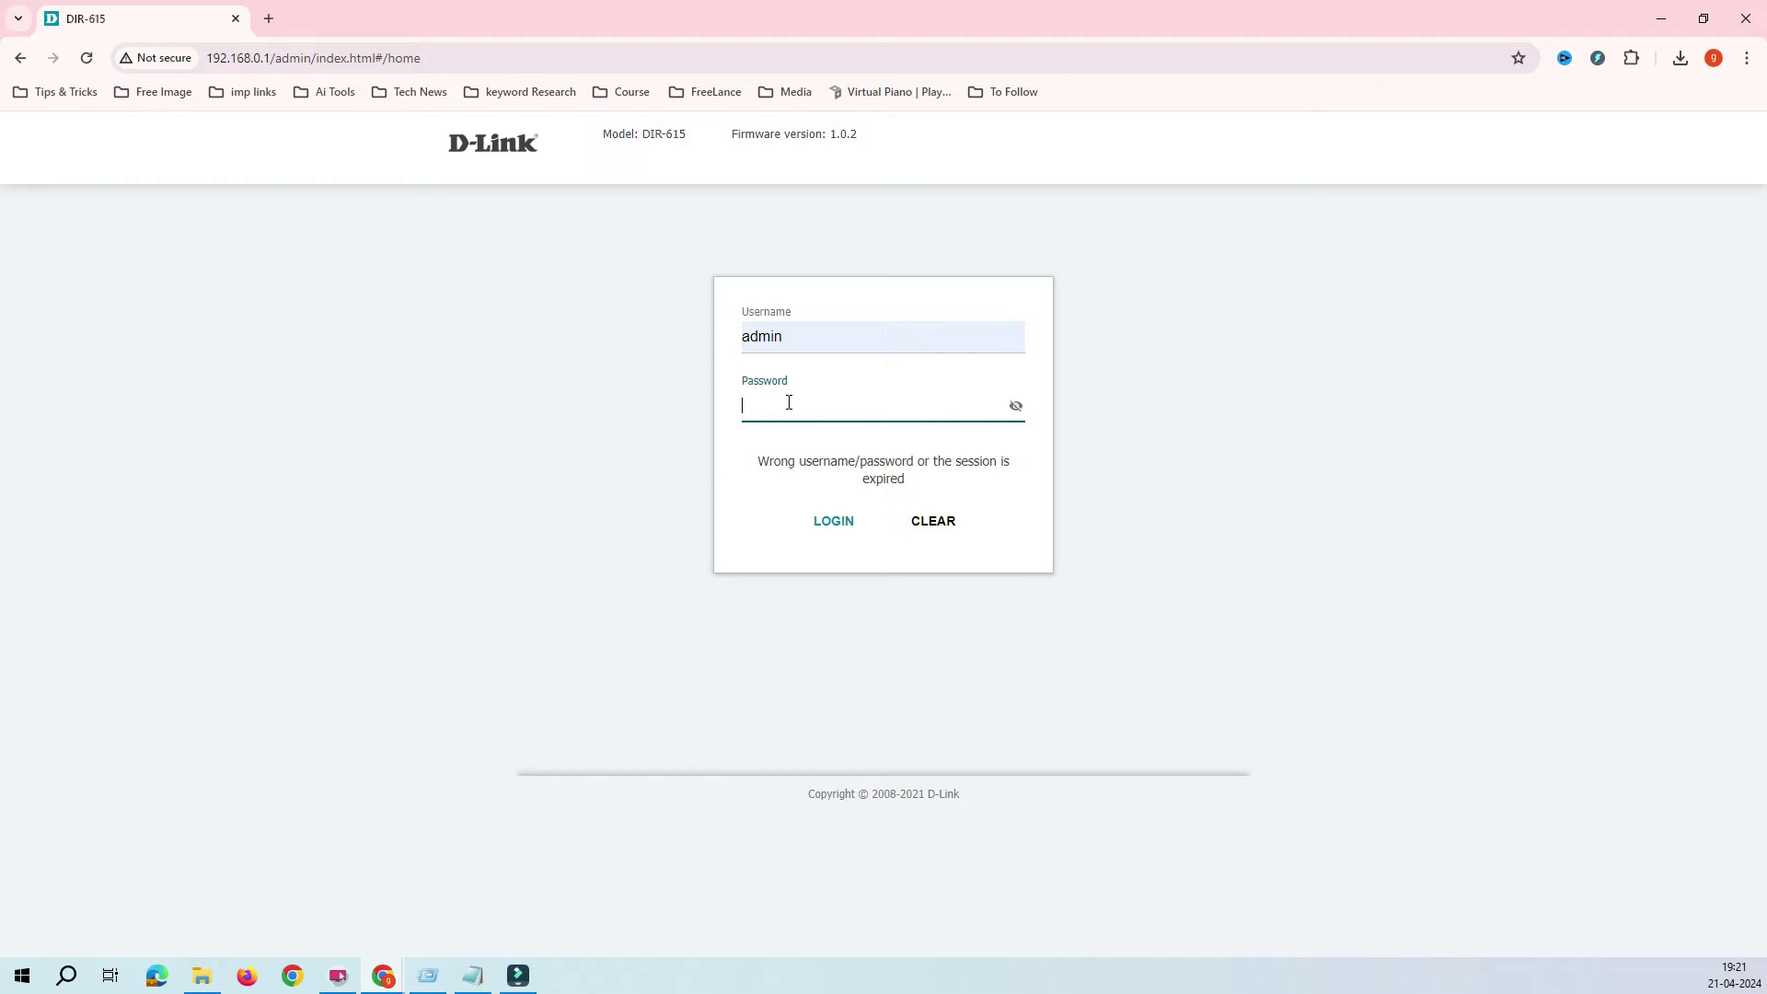
pyautogui.press('Return')
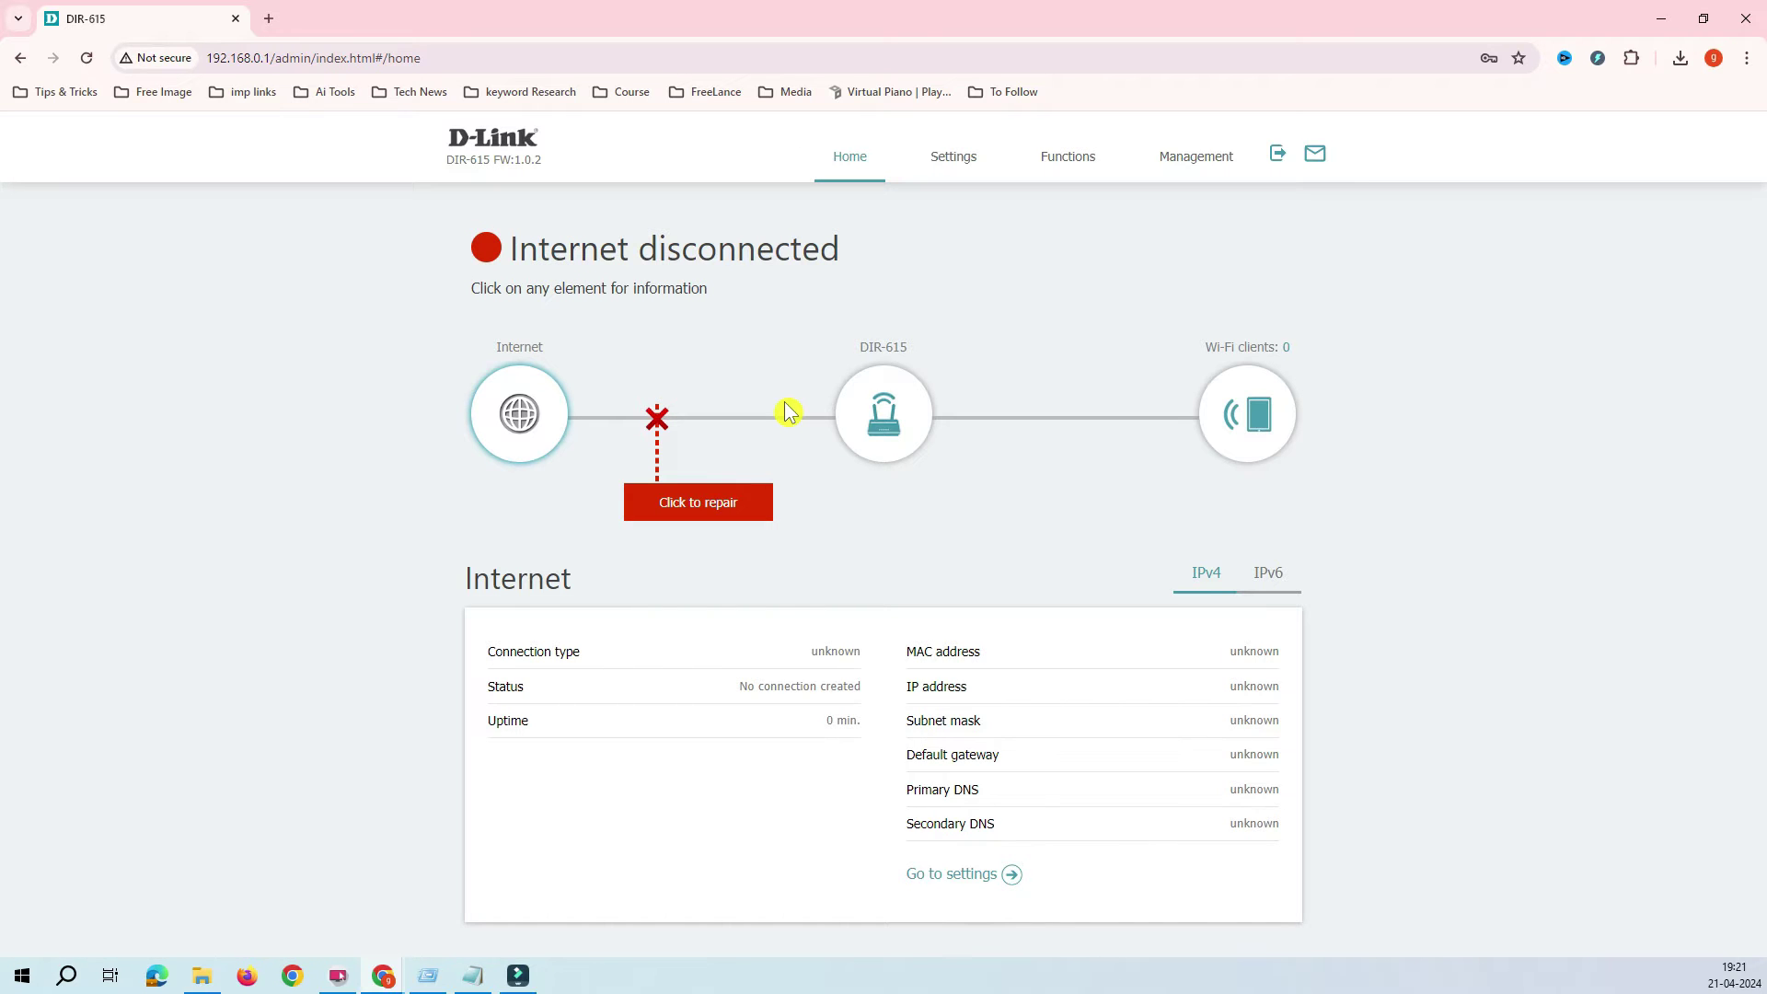
# Step: Go to Management > Yandex.DNS > Settings
pyautogui.click(935, 244)
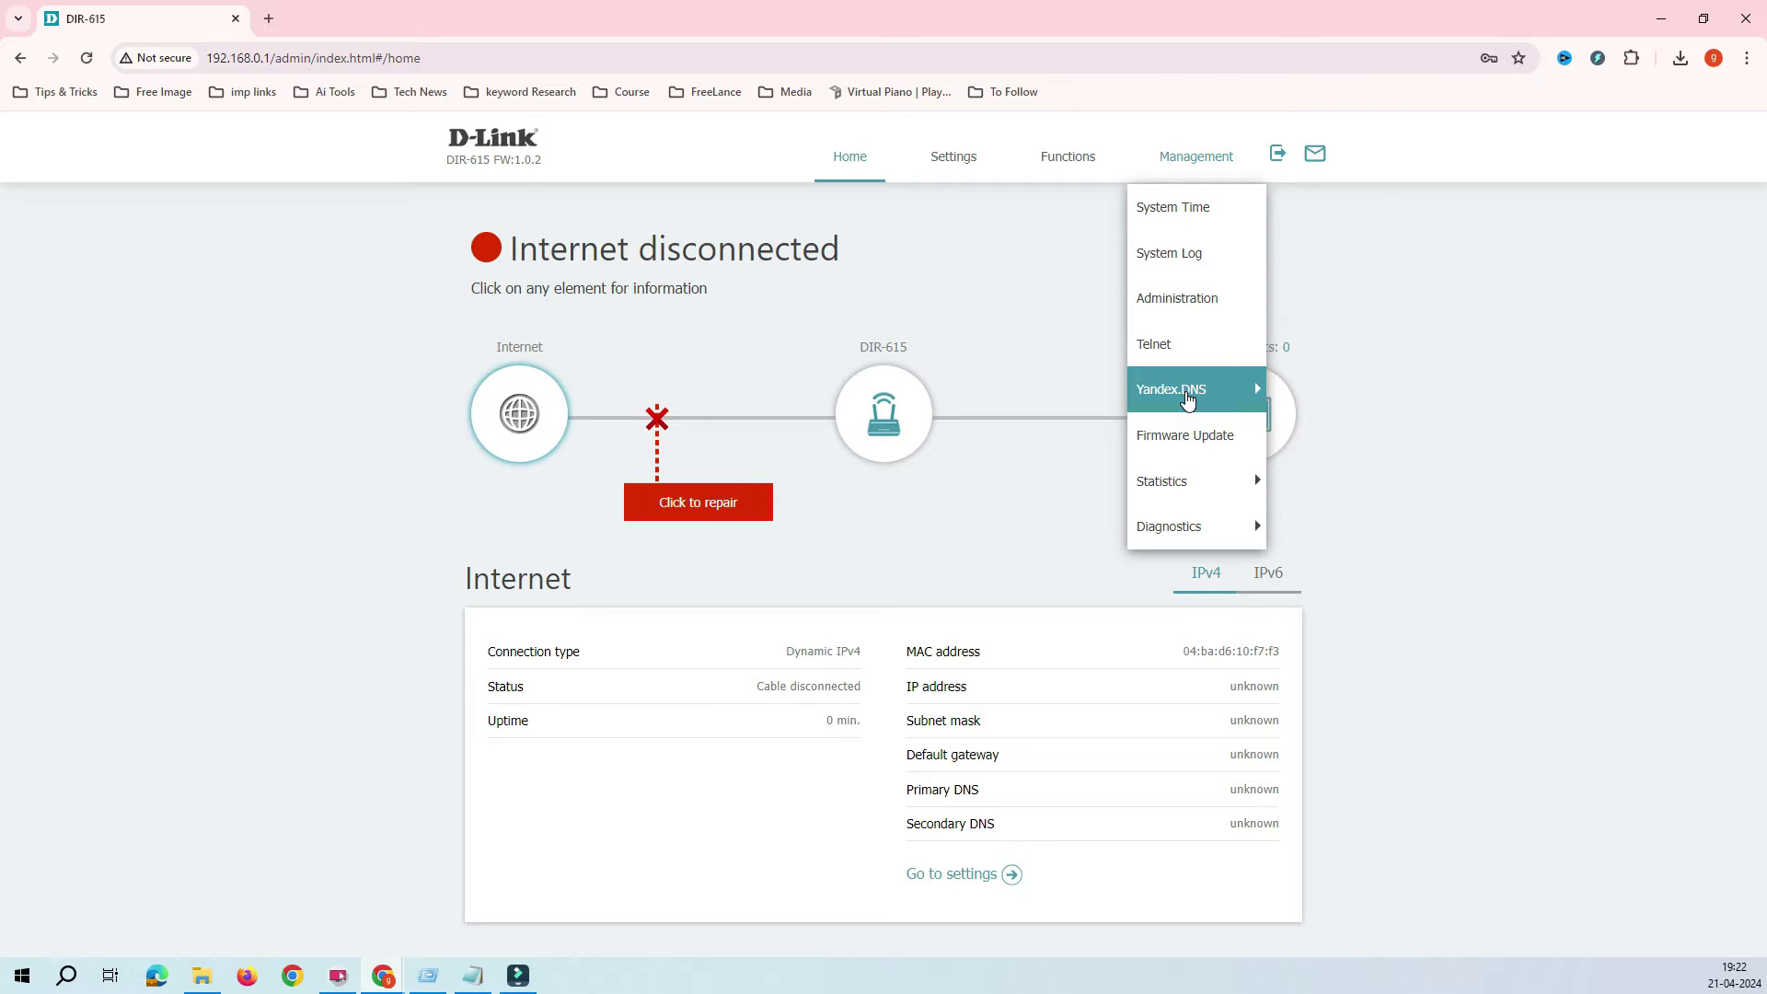
pyautogui.moveTo(1187, 399)
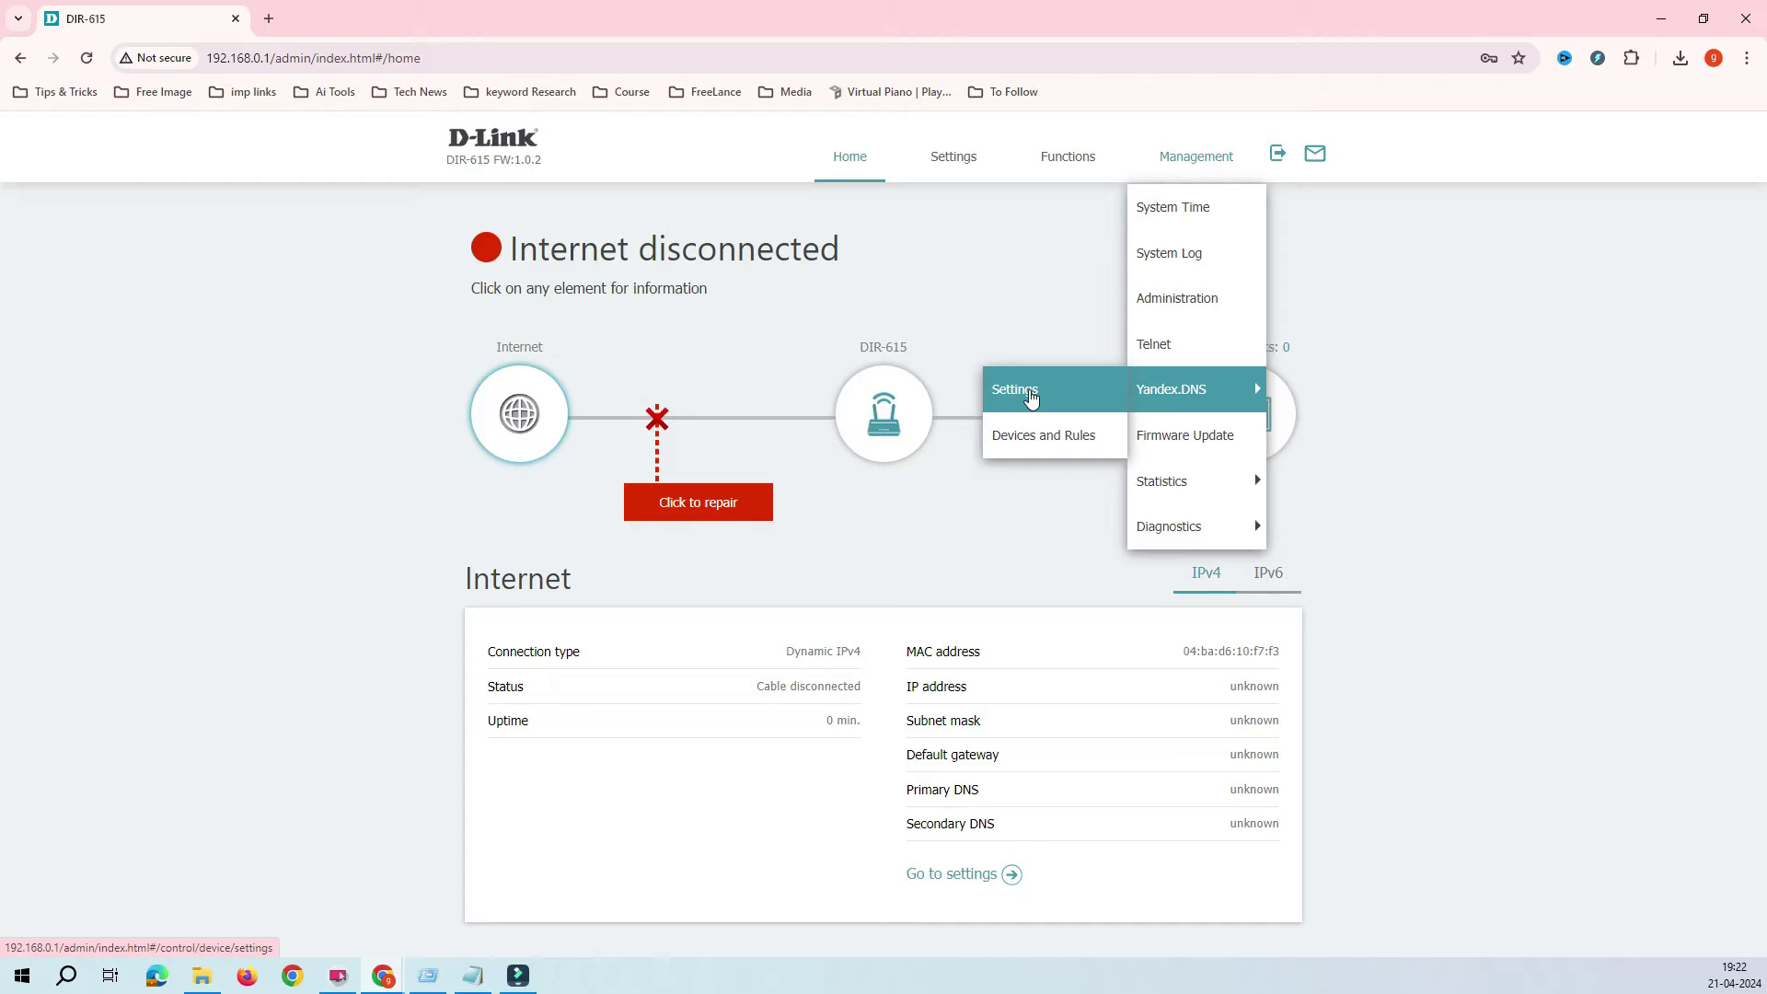
pyautogui.click(1033, 395)
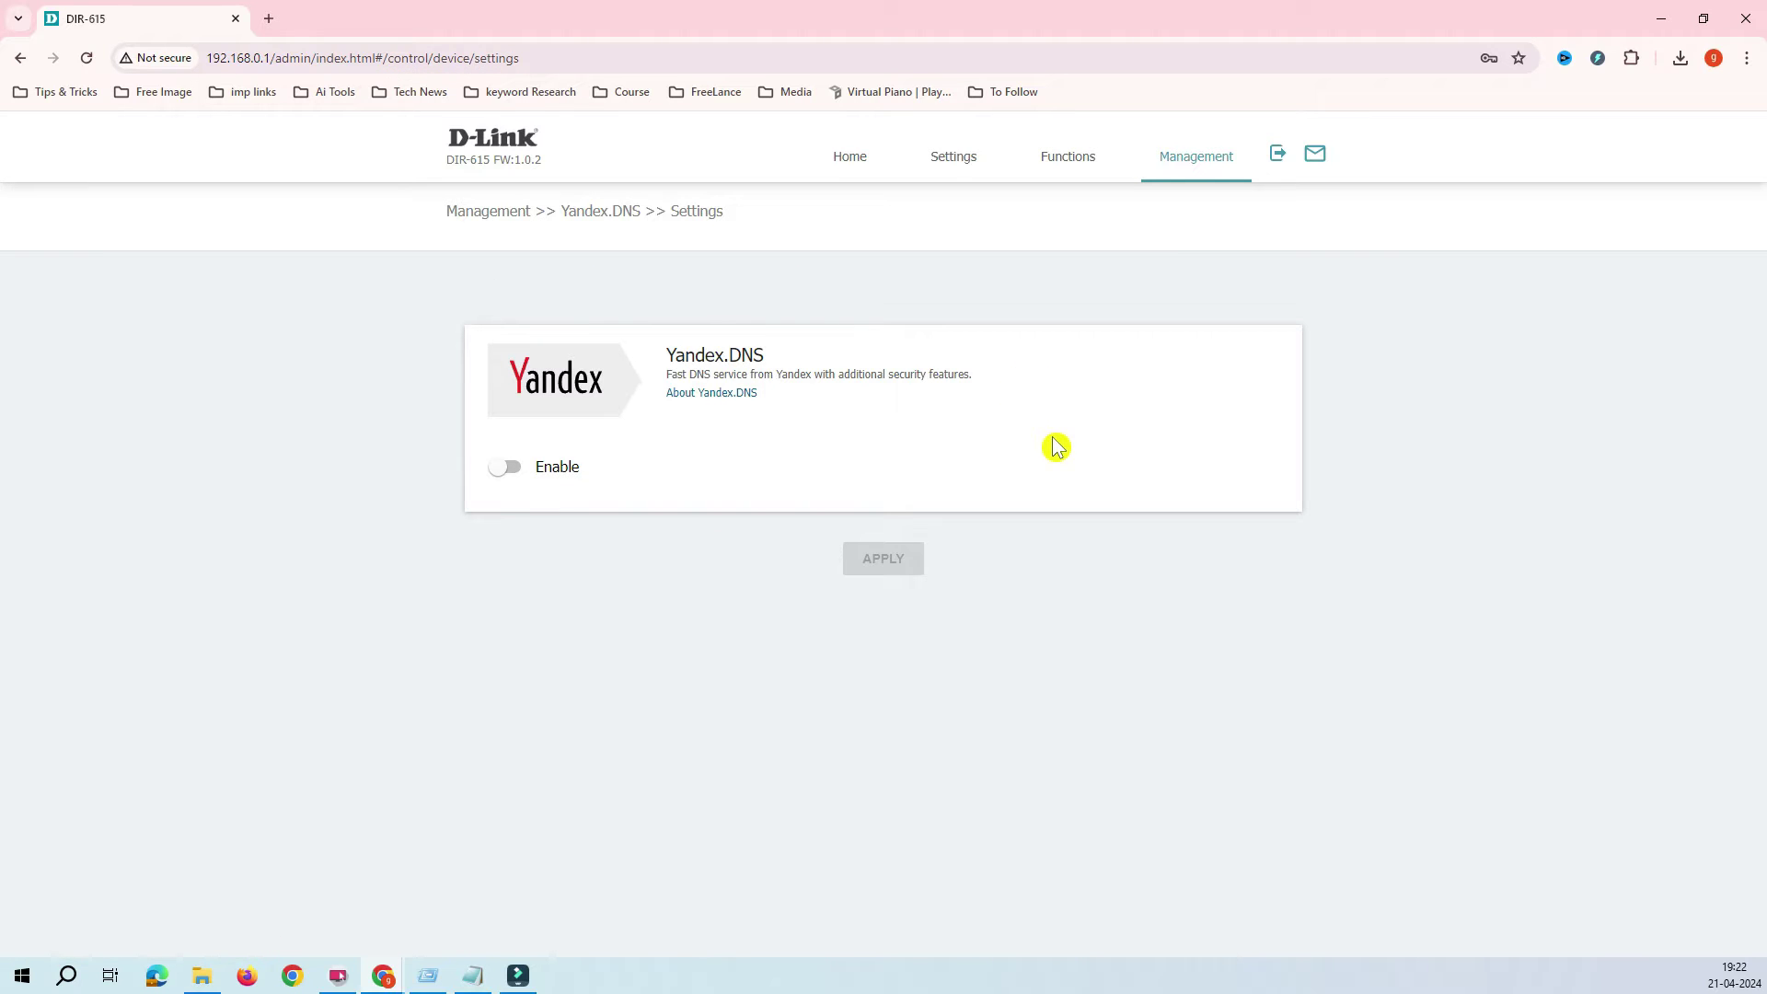
pyautogui.click(777, 353)
pyautogui.hotkey('alt', 'Tab')
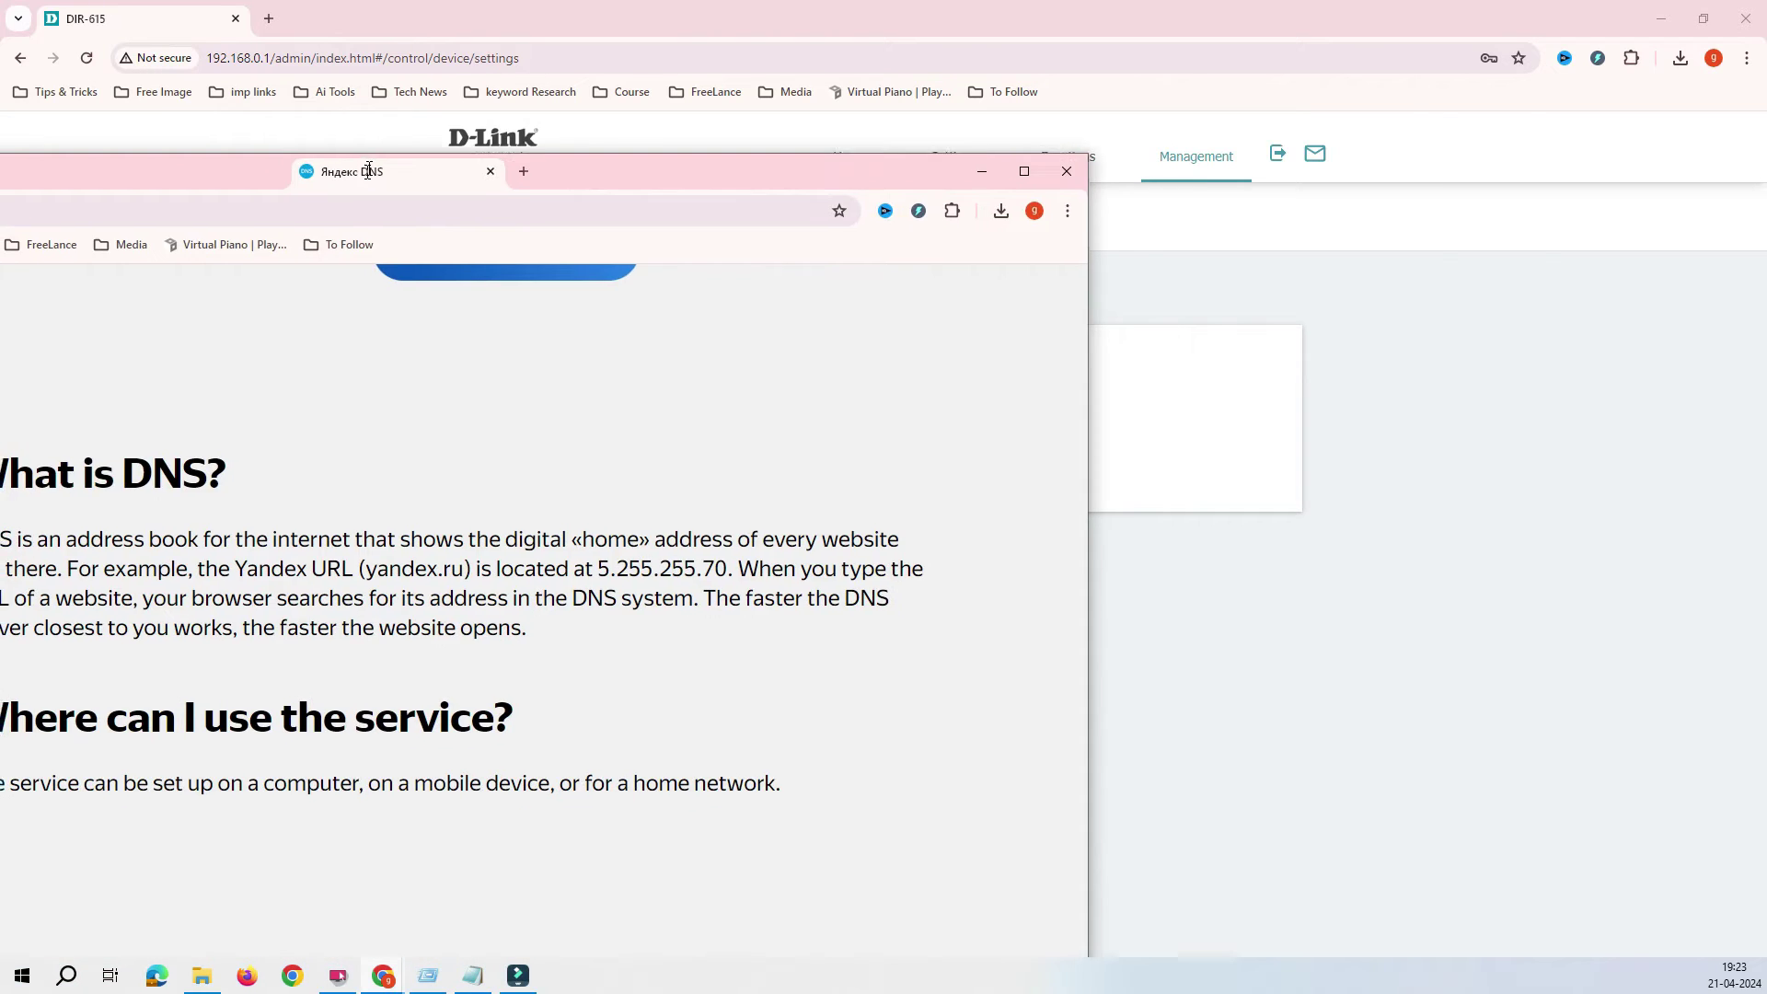
# Step: Maximize the Yandex DNS site, skim the headline, and scroll to Basic servers 77.88.8.8 and 77.88.8.1
pyautogui.moveTo(368, 171); pyautogui.dragTo(1024, 99)
pyautogui.scroll(20, 781, 426)
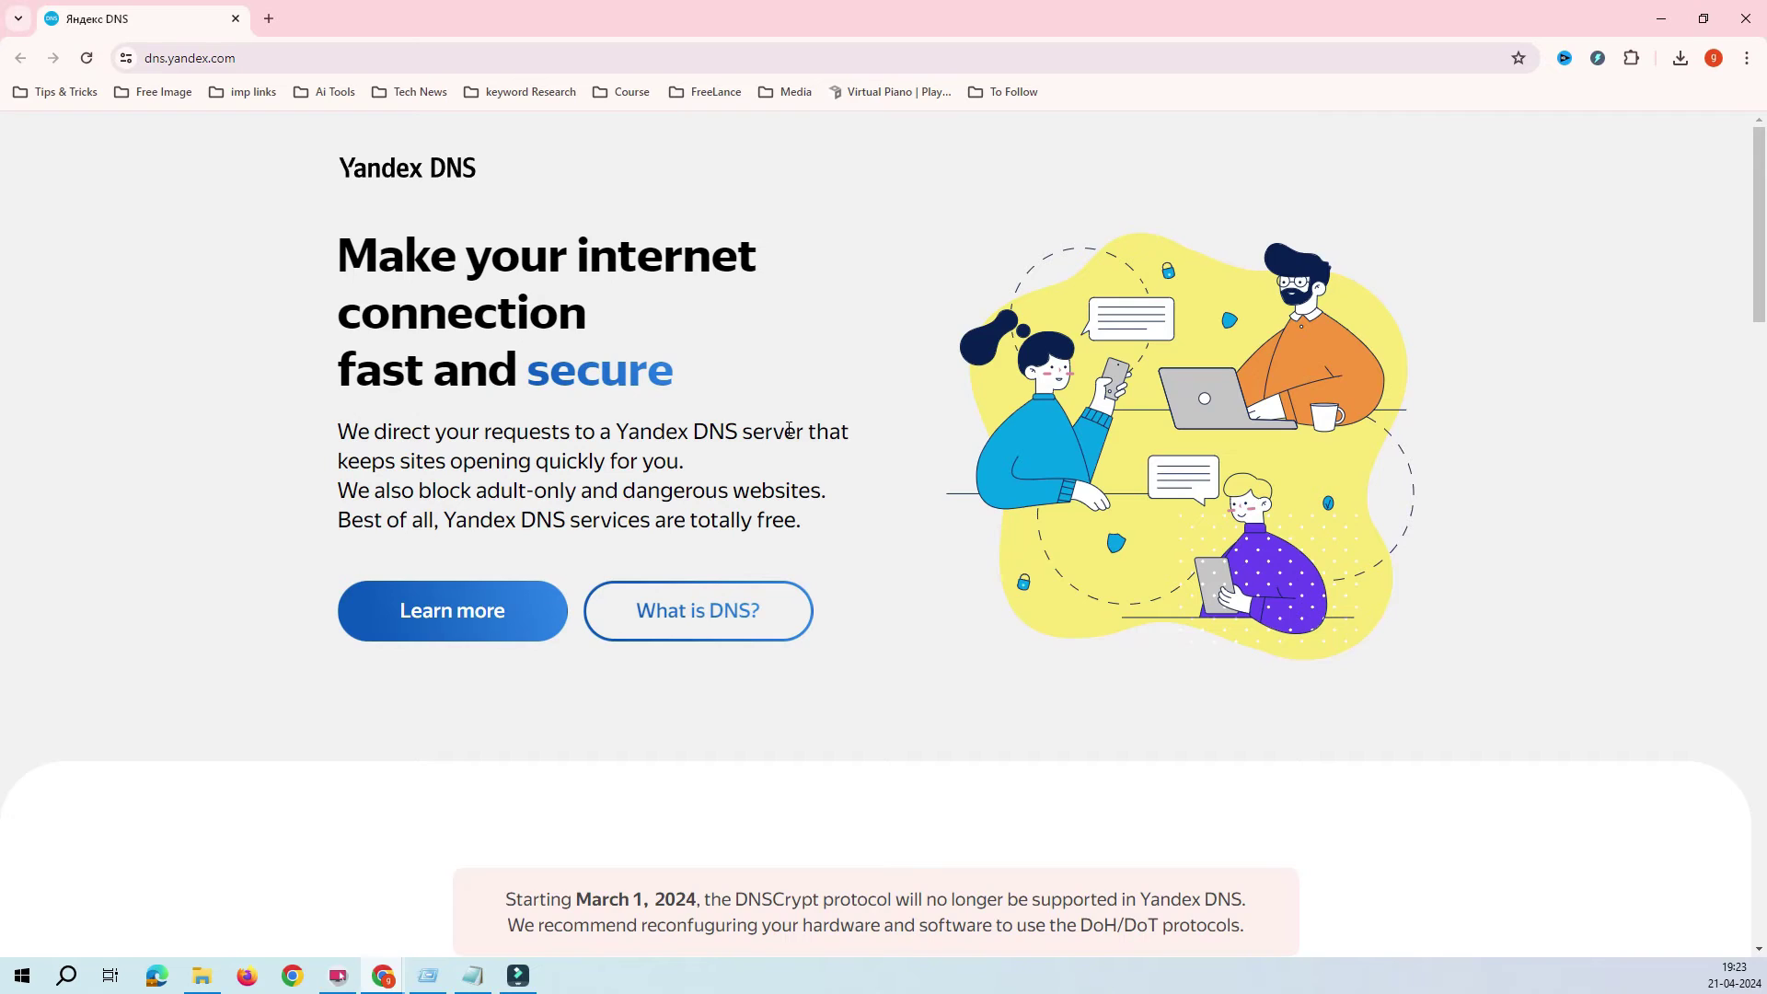
pyautogui.moveTo(707, 381); pyautogui.dragTo(460, 258)
pyautogui.click(462, 257)
pyautogui.moveTo(354, 251); pyautogui.dragTo(690, 433)
pyautogui.click(742, 436)
pyautogui.moveTo(364, 246); pyautogui.dragTo(703, 424)
pyautogui.click(704, 423)
pyautogui.scroll(-2, 704, 424)
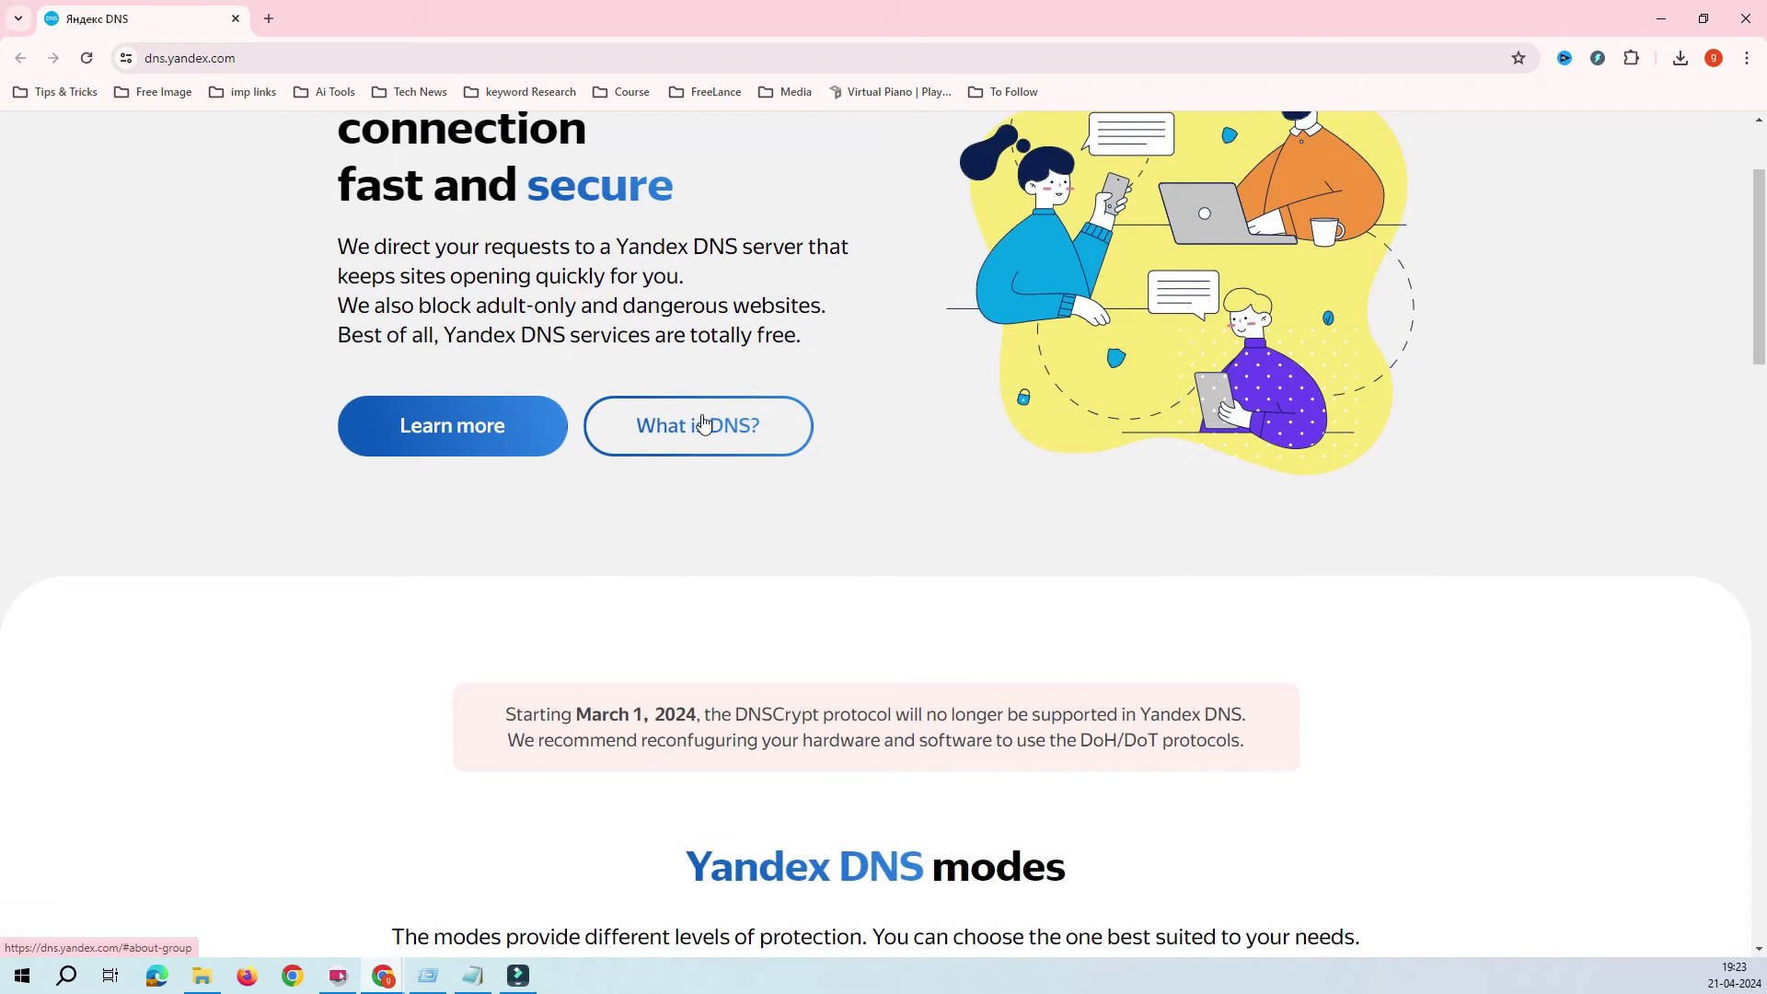
pyautogui.scroll(-7, 704, 423)
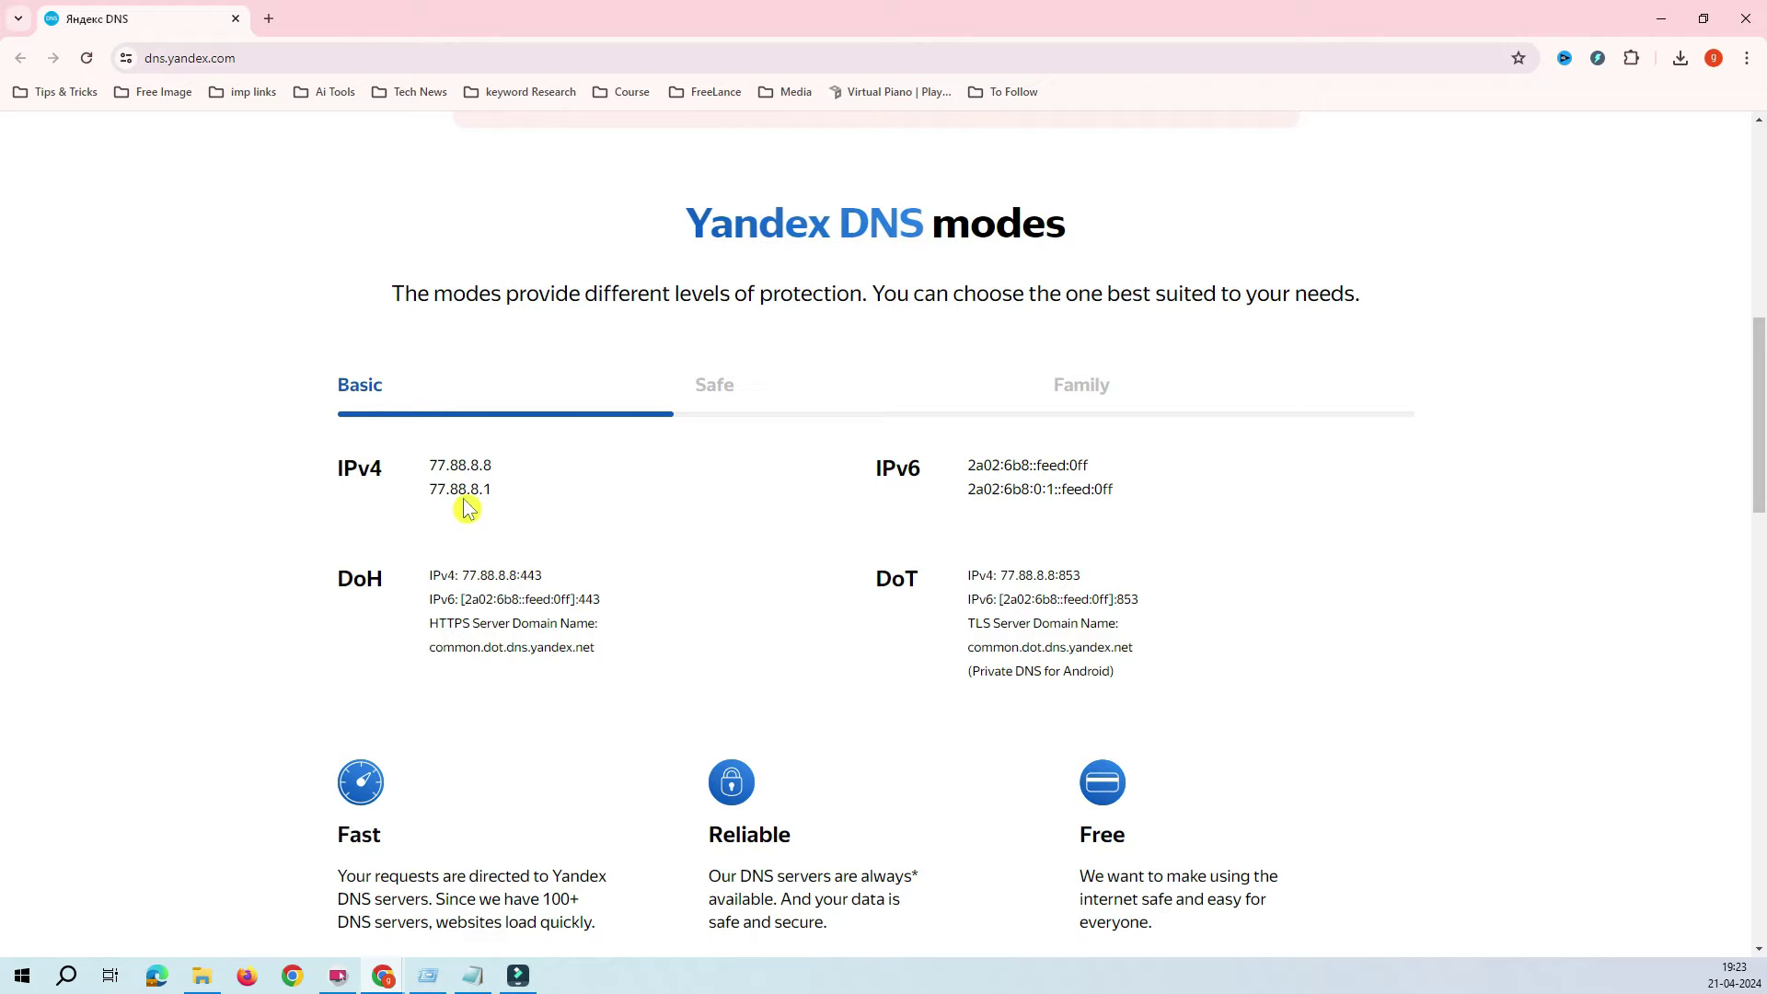
pyautogui.click(707, 387)
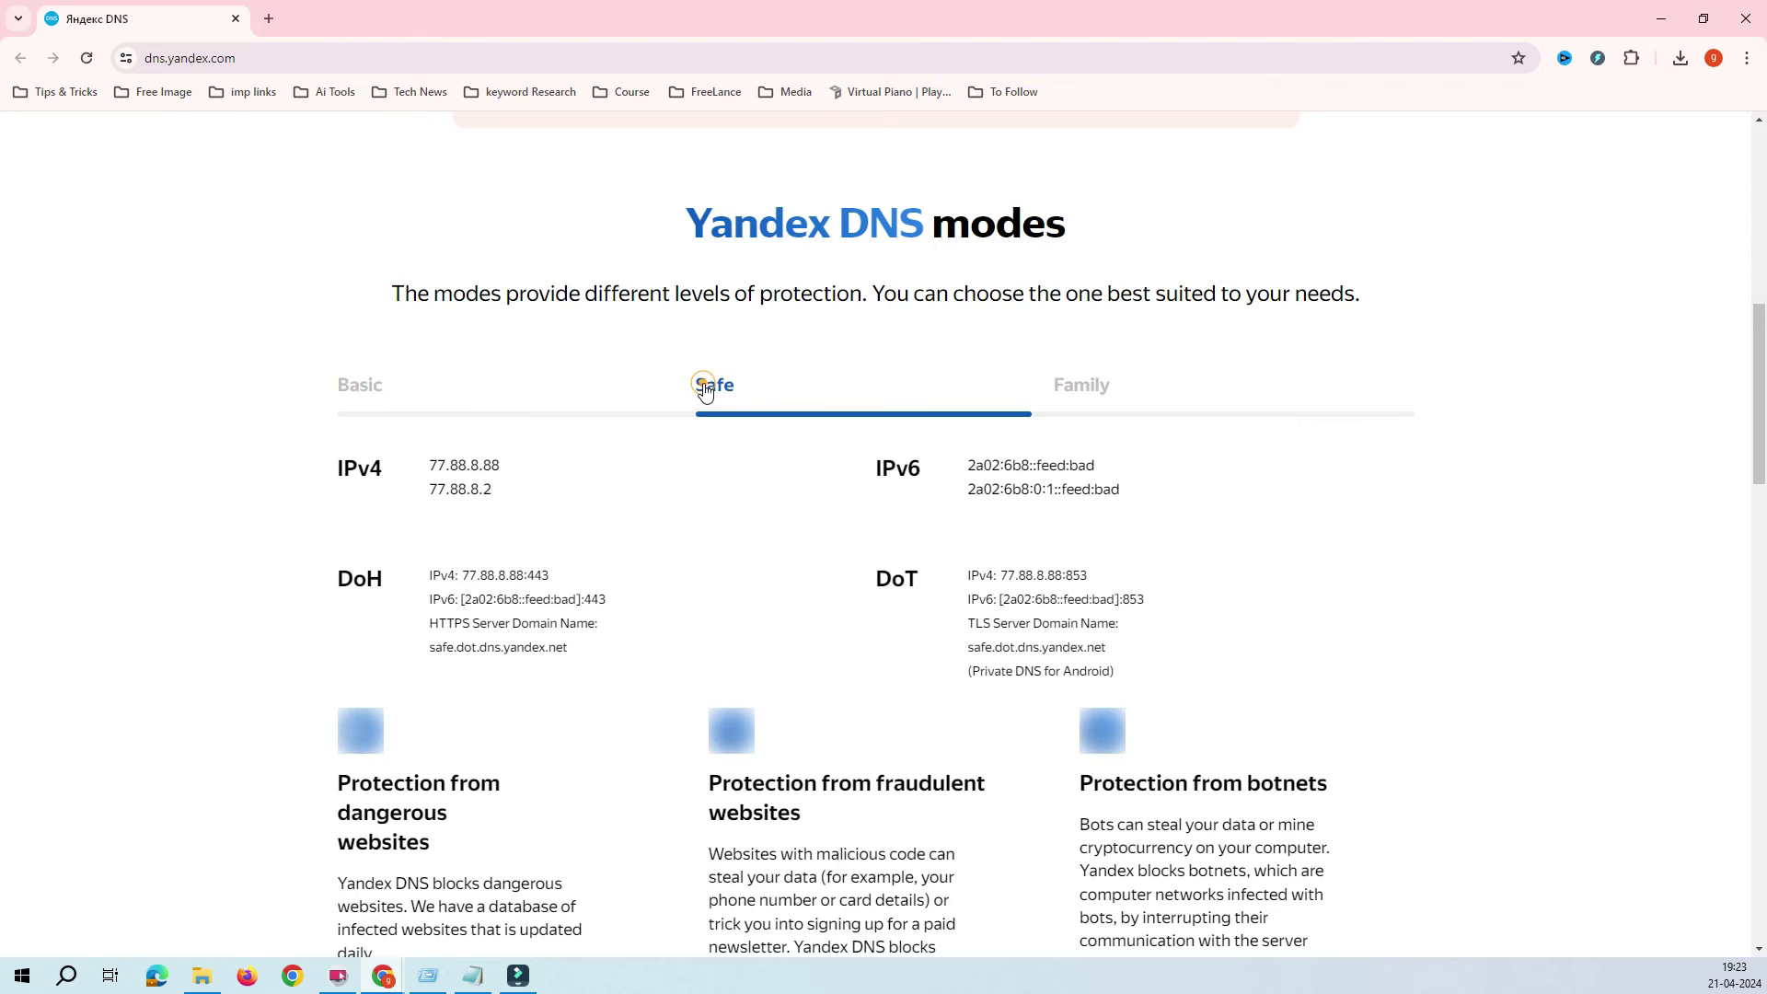
pyautogui.click(366, 395)
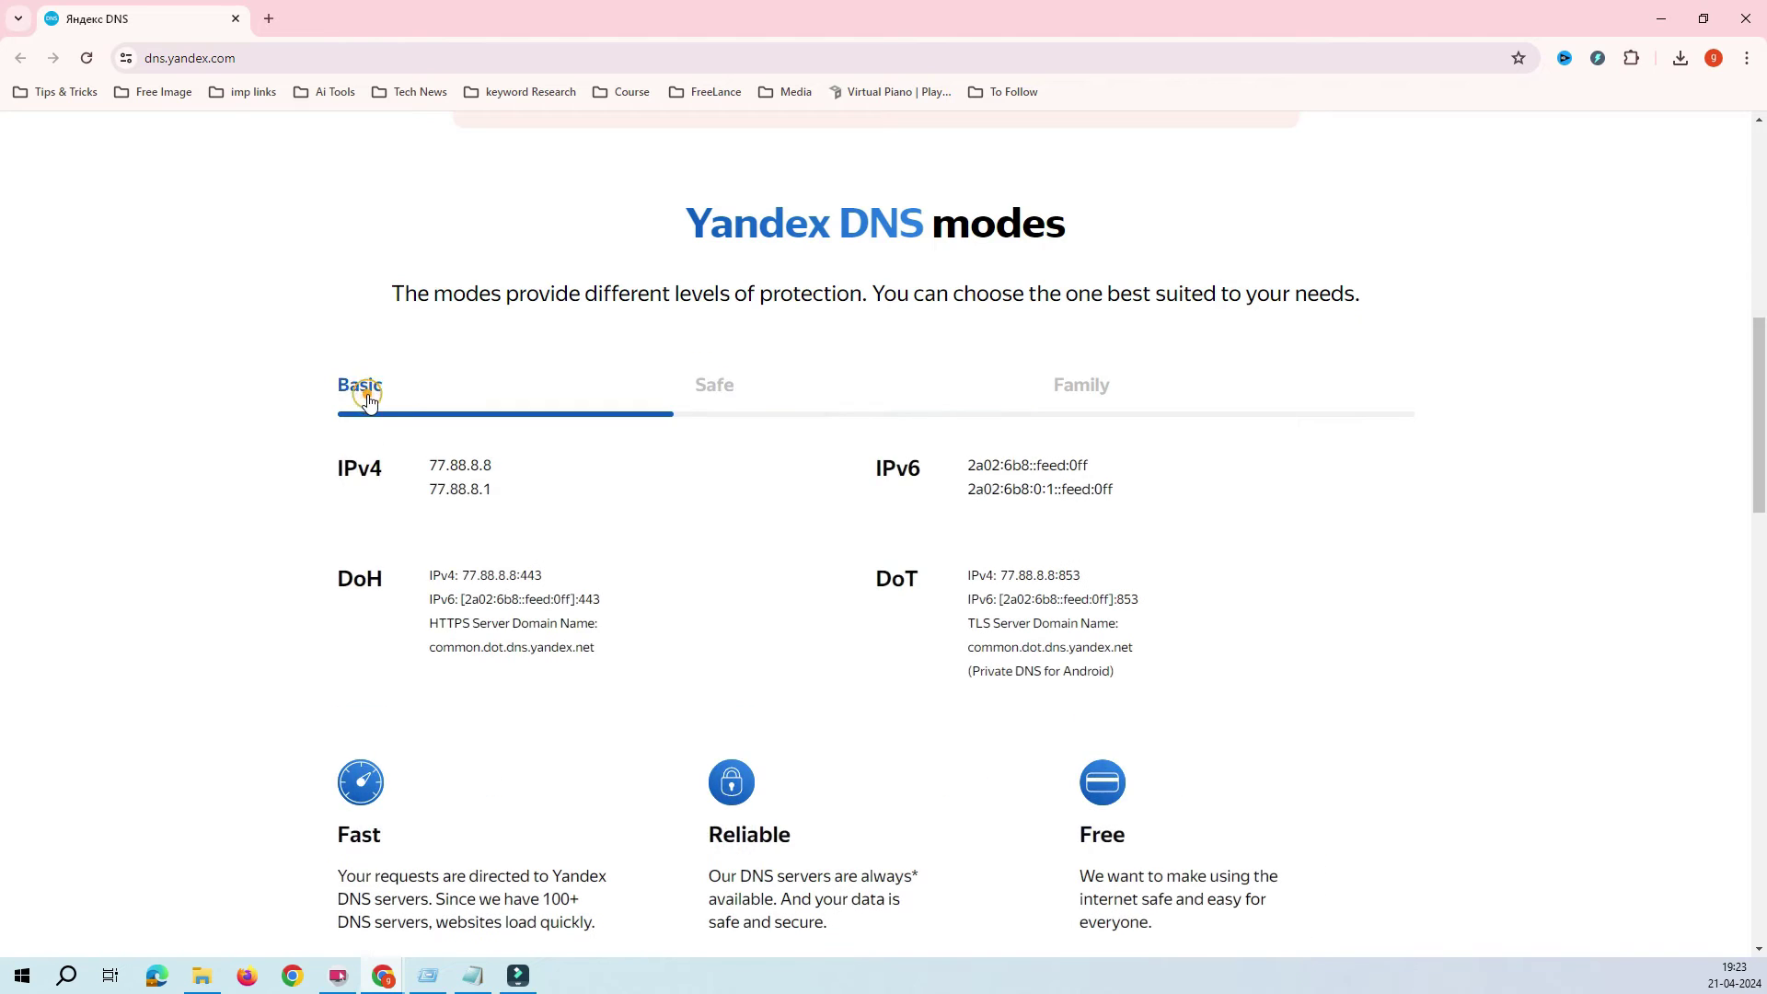
pyautogui.click(492, 490)
pyautogui.moveTo(506, 495); pyautogui.dragTo(422, 467)
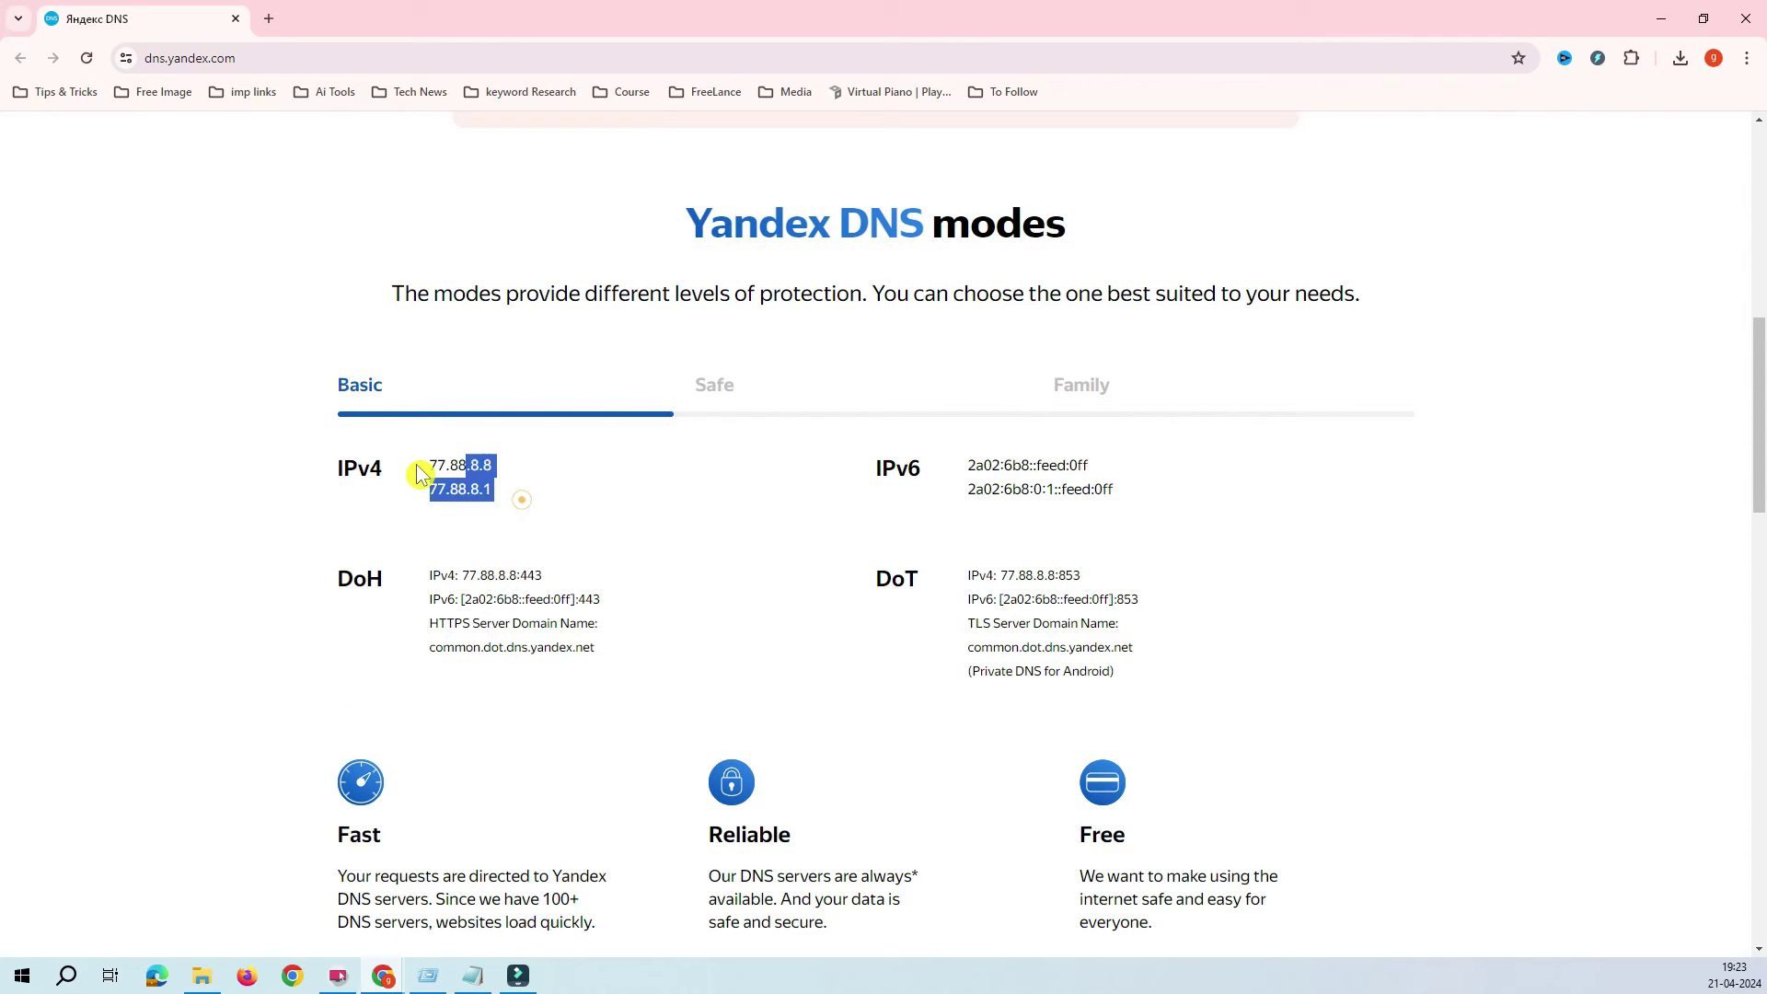
pyautogui.click(418, 474)
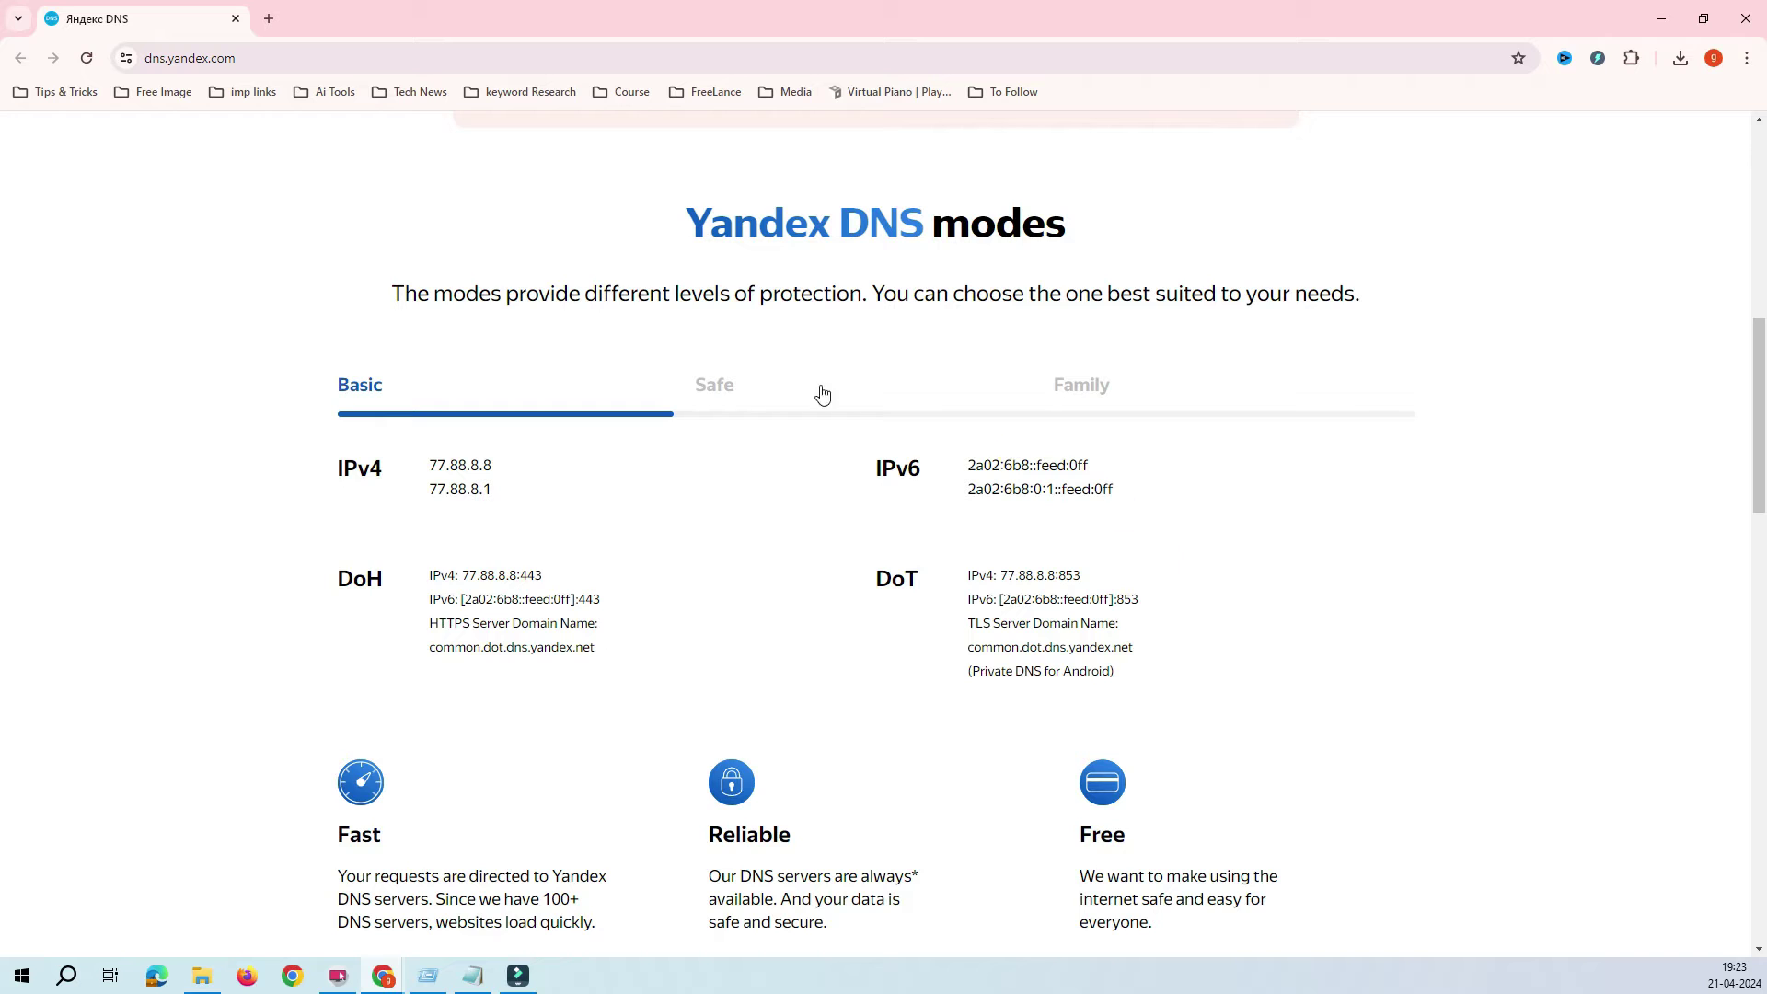
pyautogui.click(729, 391)
pyautogui.moveTo(429, 460)
pyautogui.mouseDown()
pyautogui.moveTo(548, 489)
pyautogui.moveTo(450, 469)
pyautogui.mouseUp()
pyautogui.click(1087, 394)
pyautogui.click(452, 470)
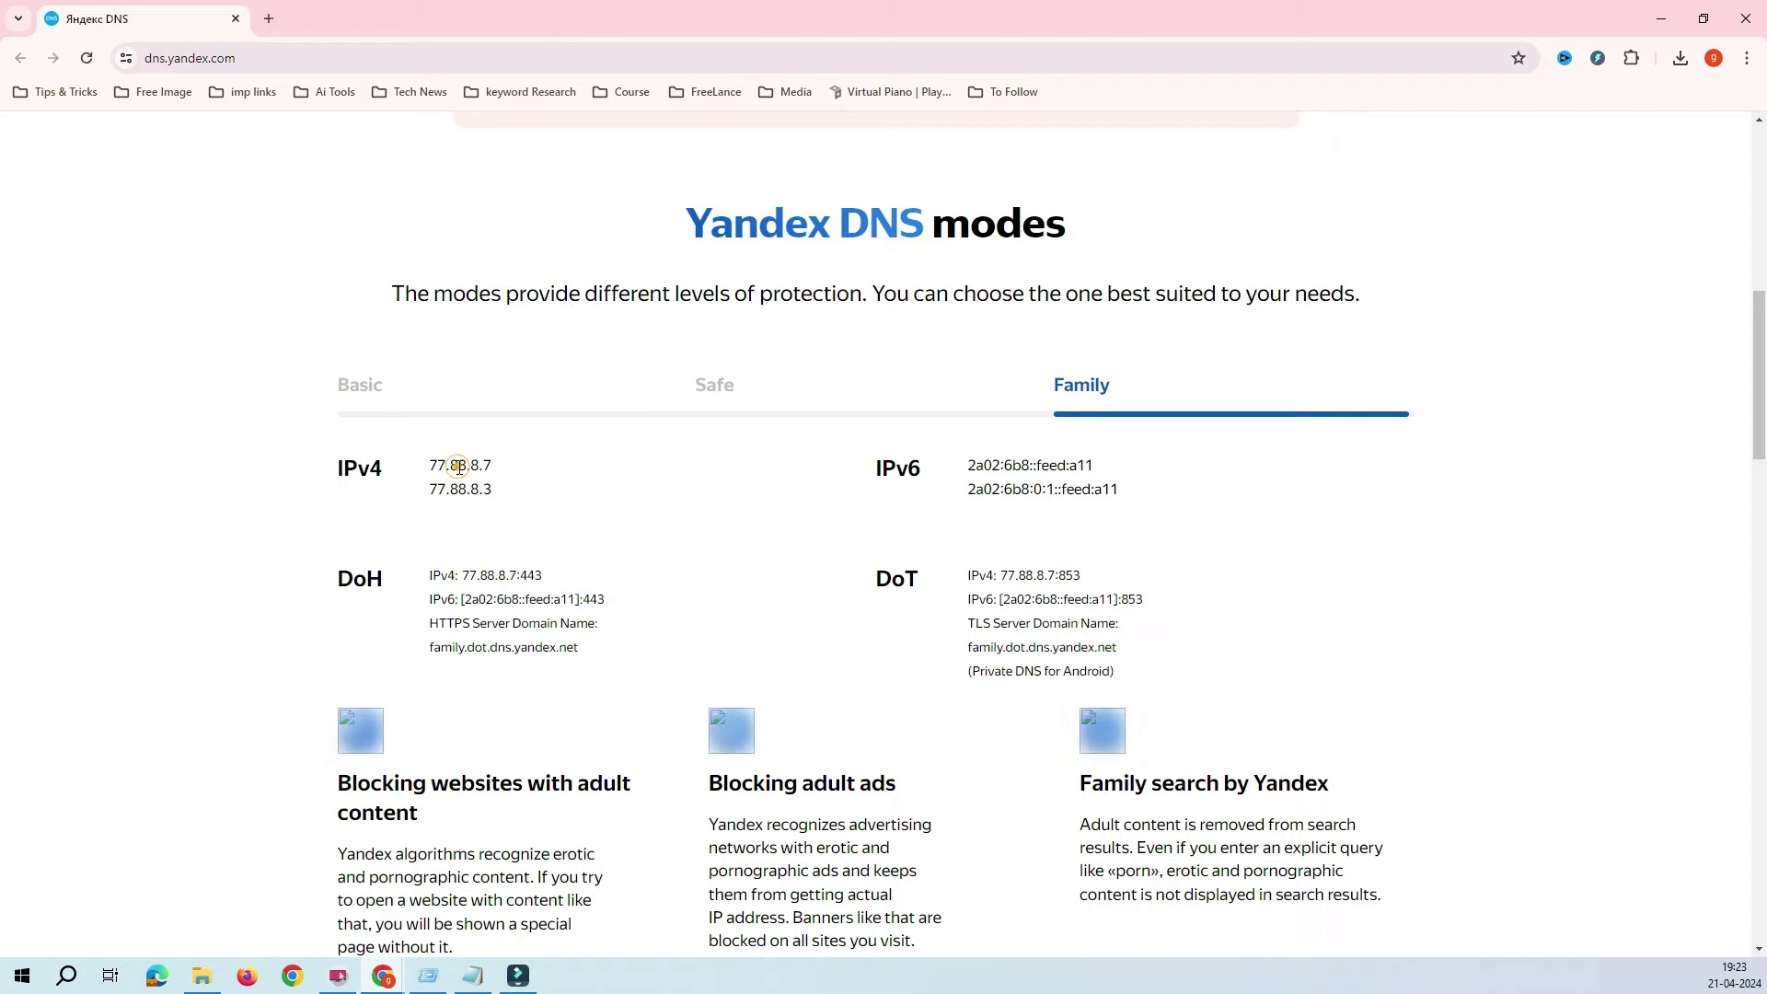
pyautogui.click(359, 385)
pyautogui.click(697, 402)
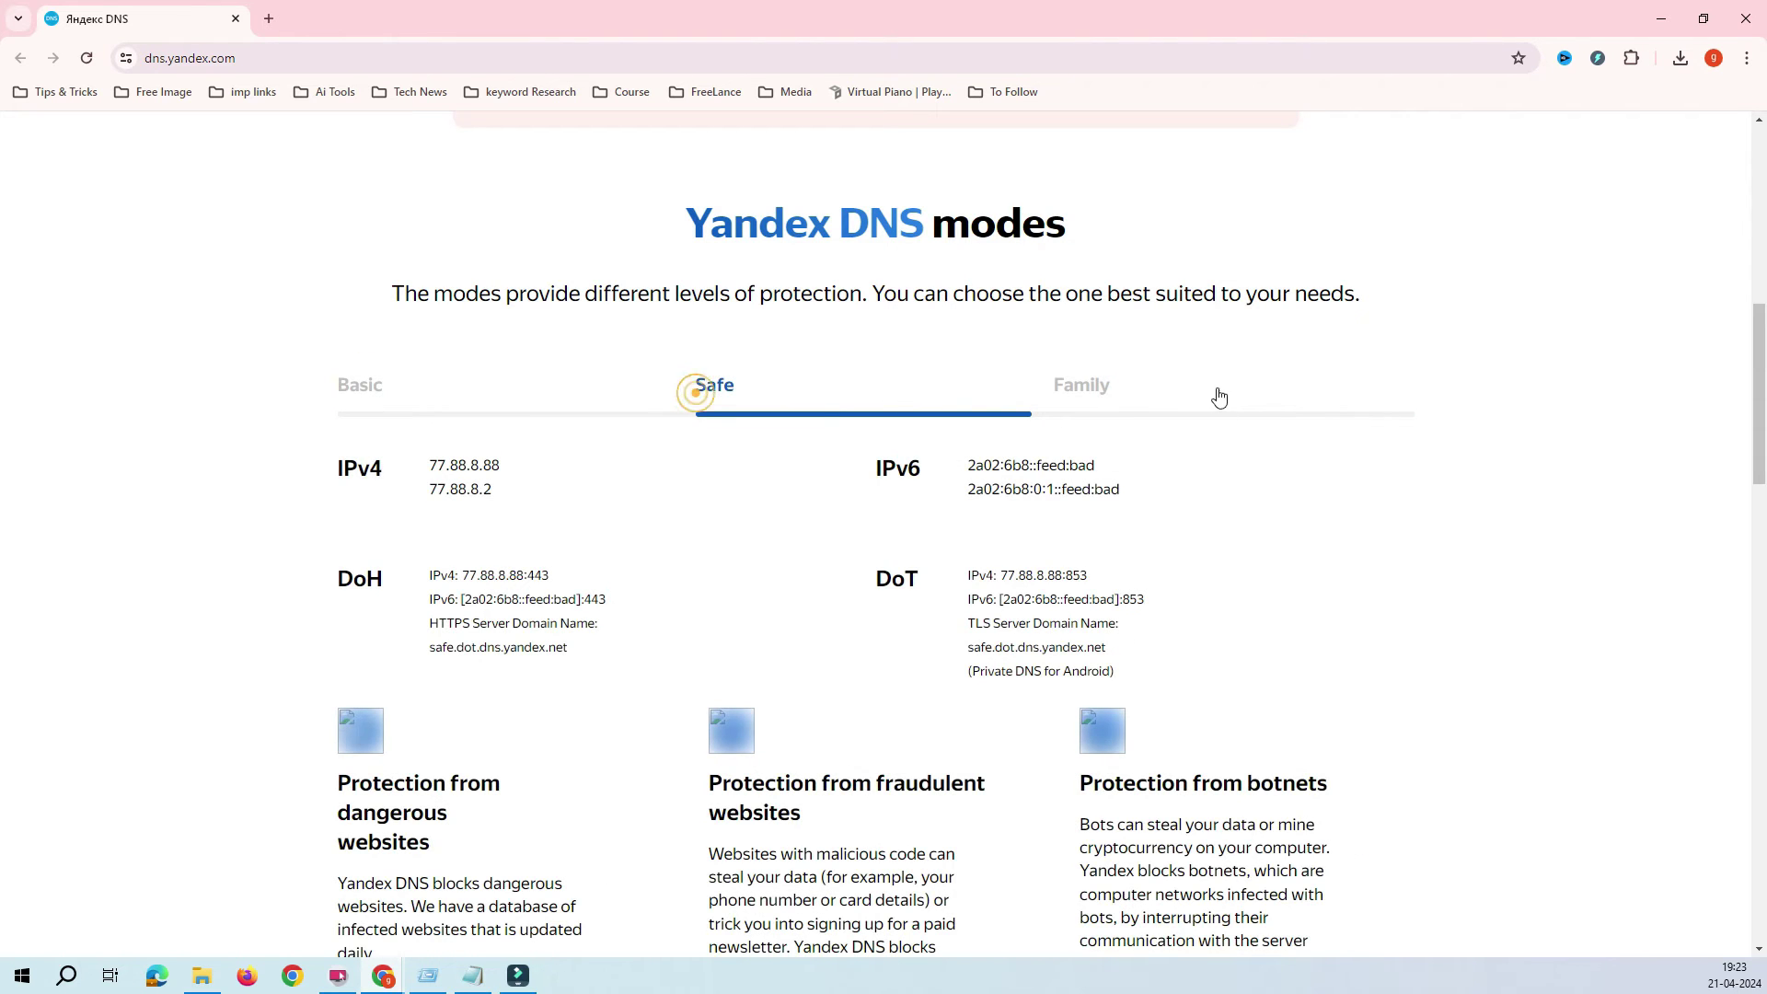
pyautogui.click(1113, 394)
pyautogui.click(377, 388)
pyautogui.scroll(-3, 383, 394)
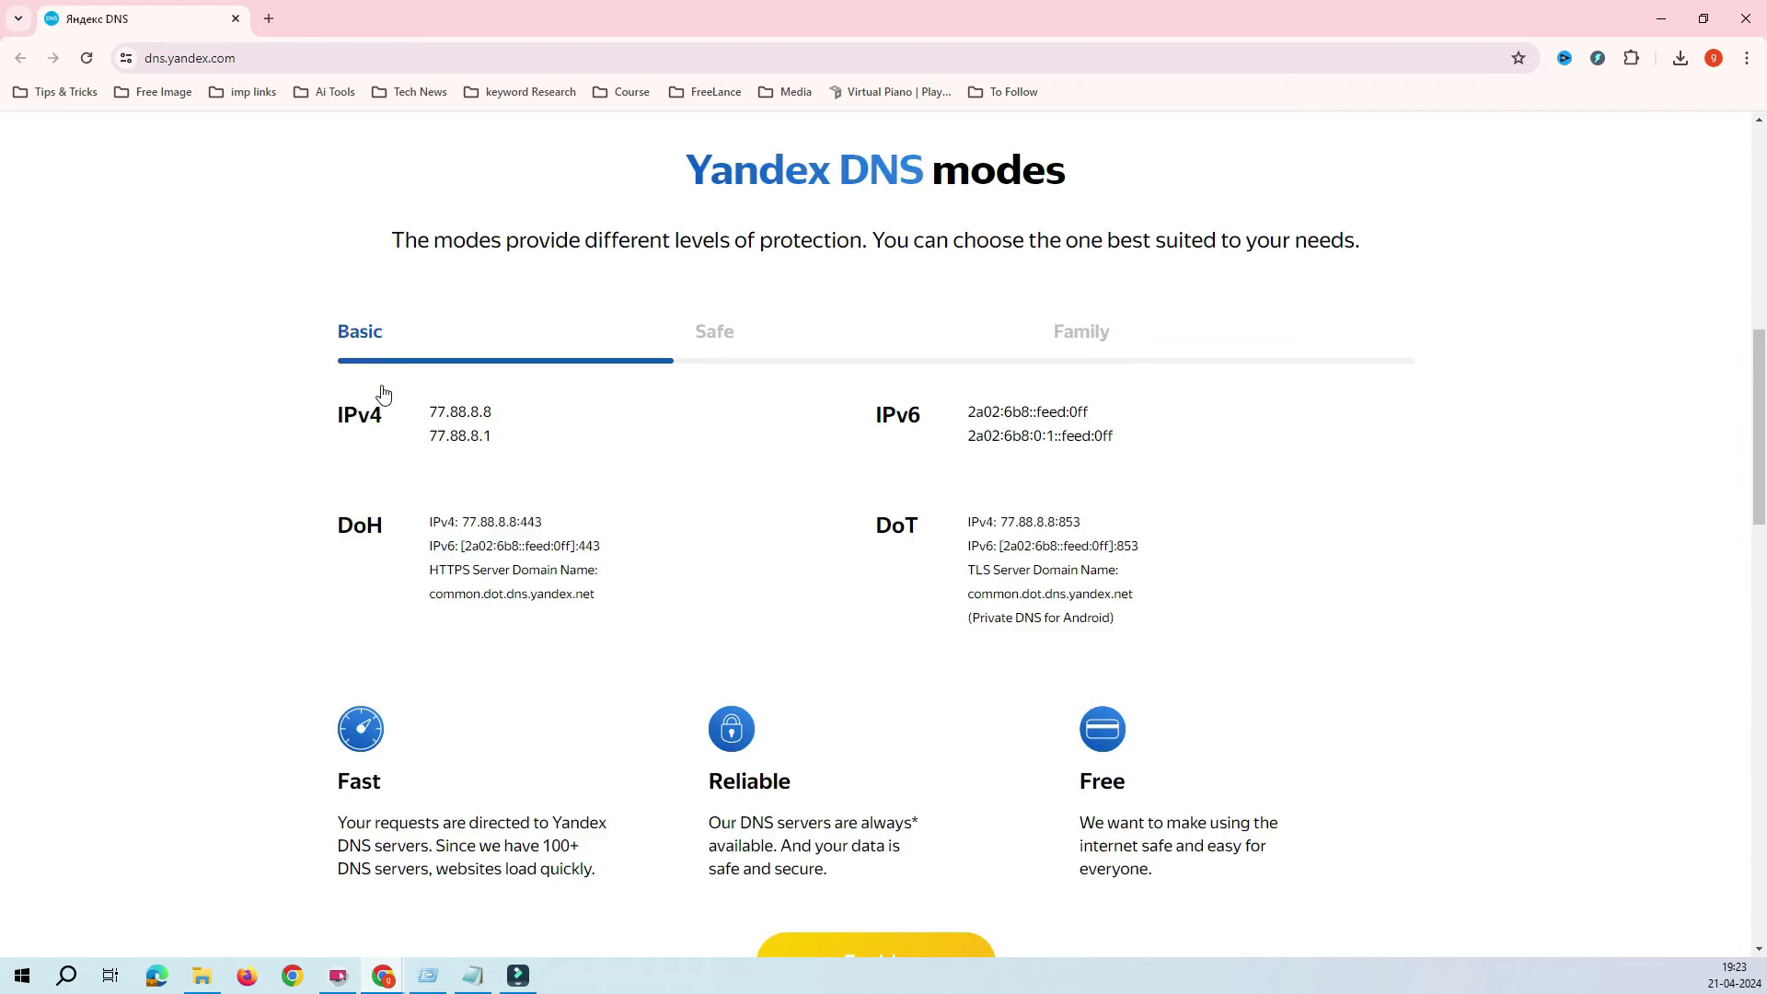
pyautogui.scroll(2, 382, 368)
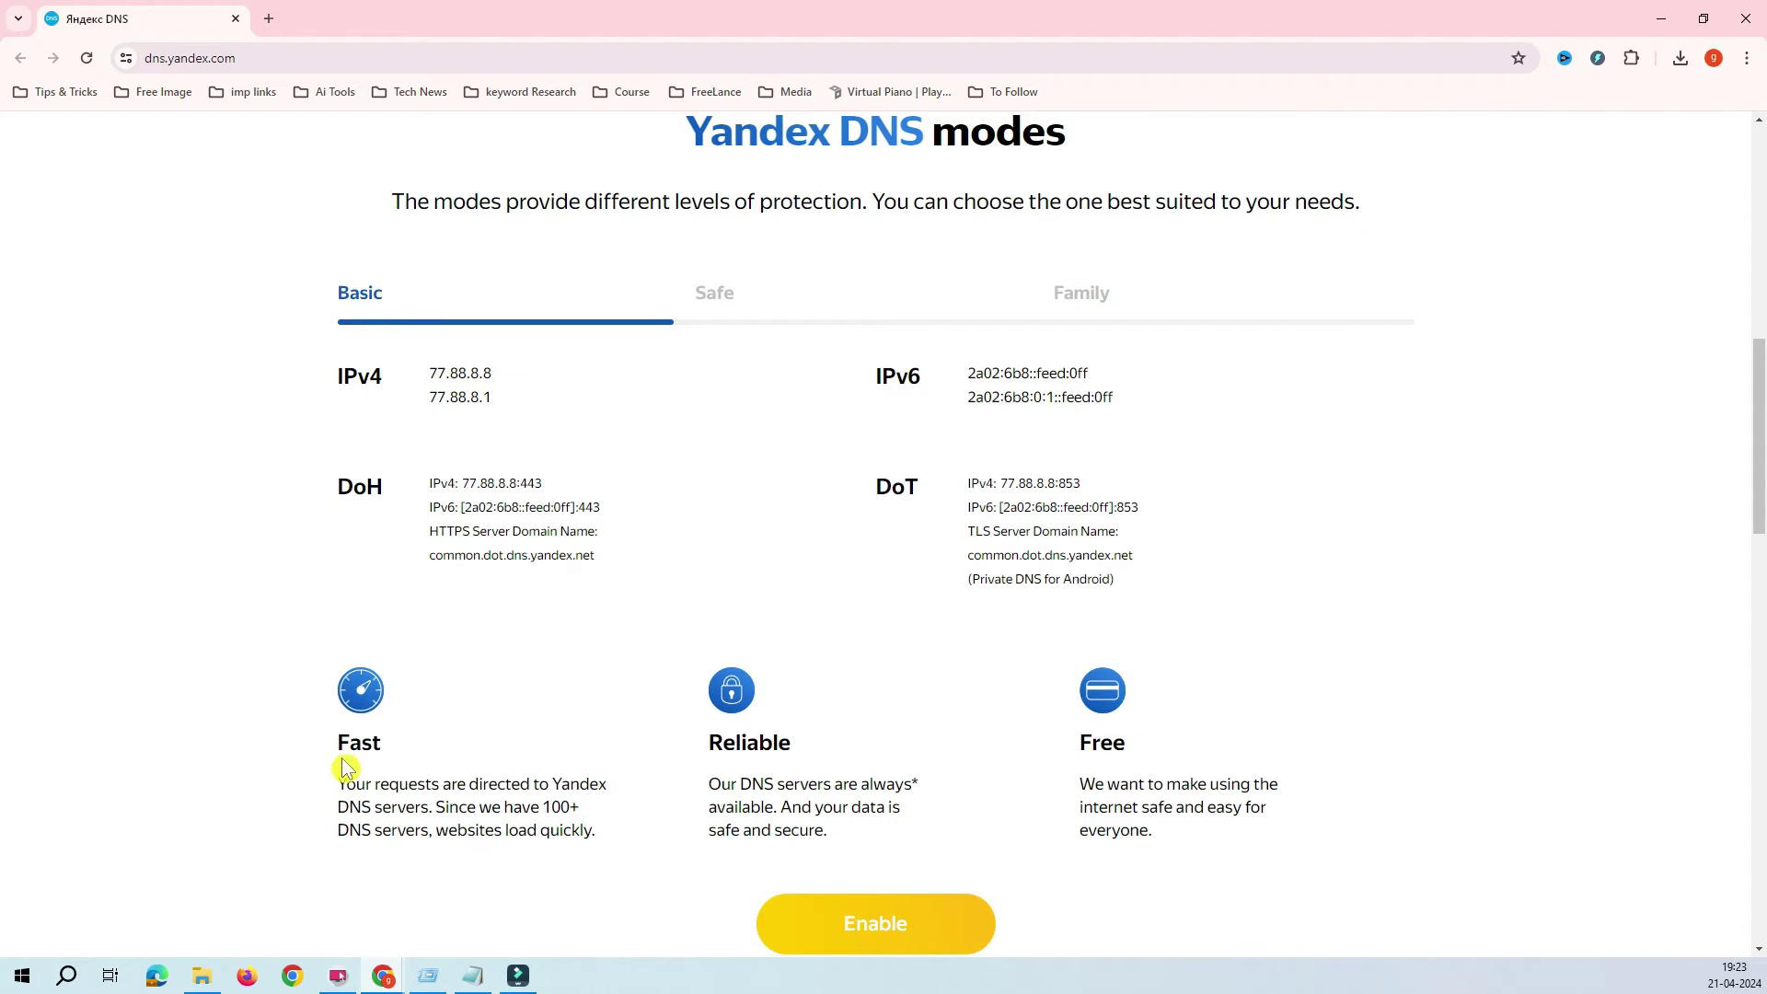
pyautogui.moveTo(347, 737); pyautogui.dragTo(550, 830)
pyautogui.moveTo(696, 752); pyautogui.dragTo(785, 807)
pyautogui.moveTo(1072, 781); pyautogui.dragTo(1148, 830)
pyautogui.click(716, 292)
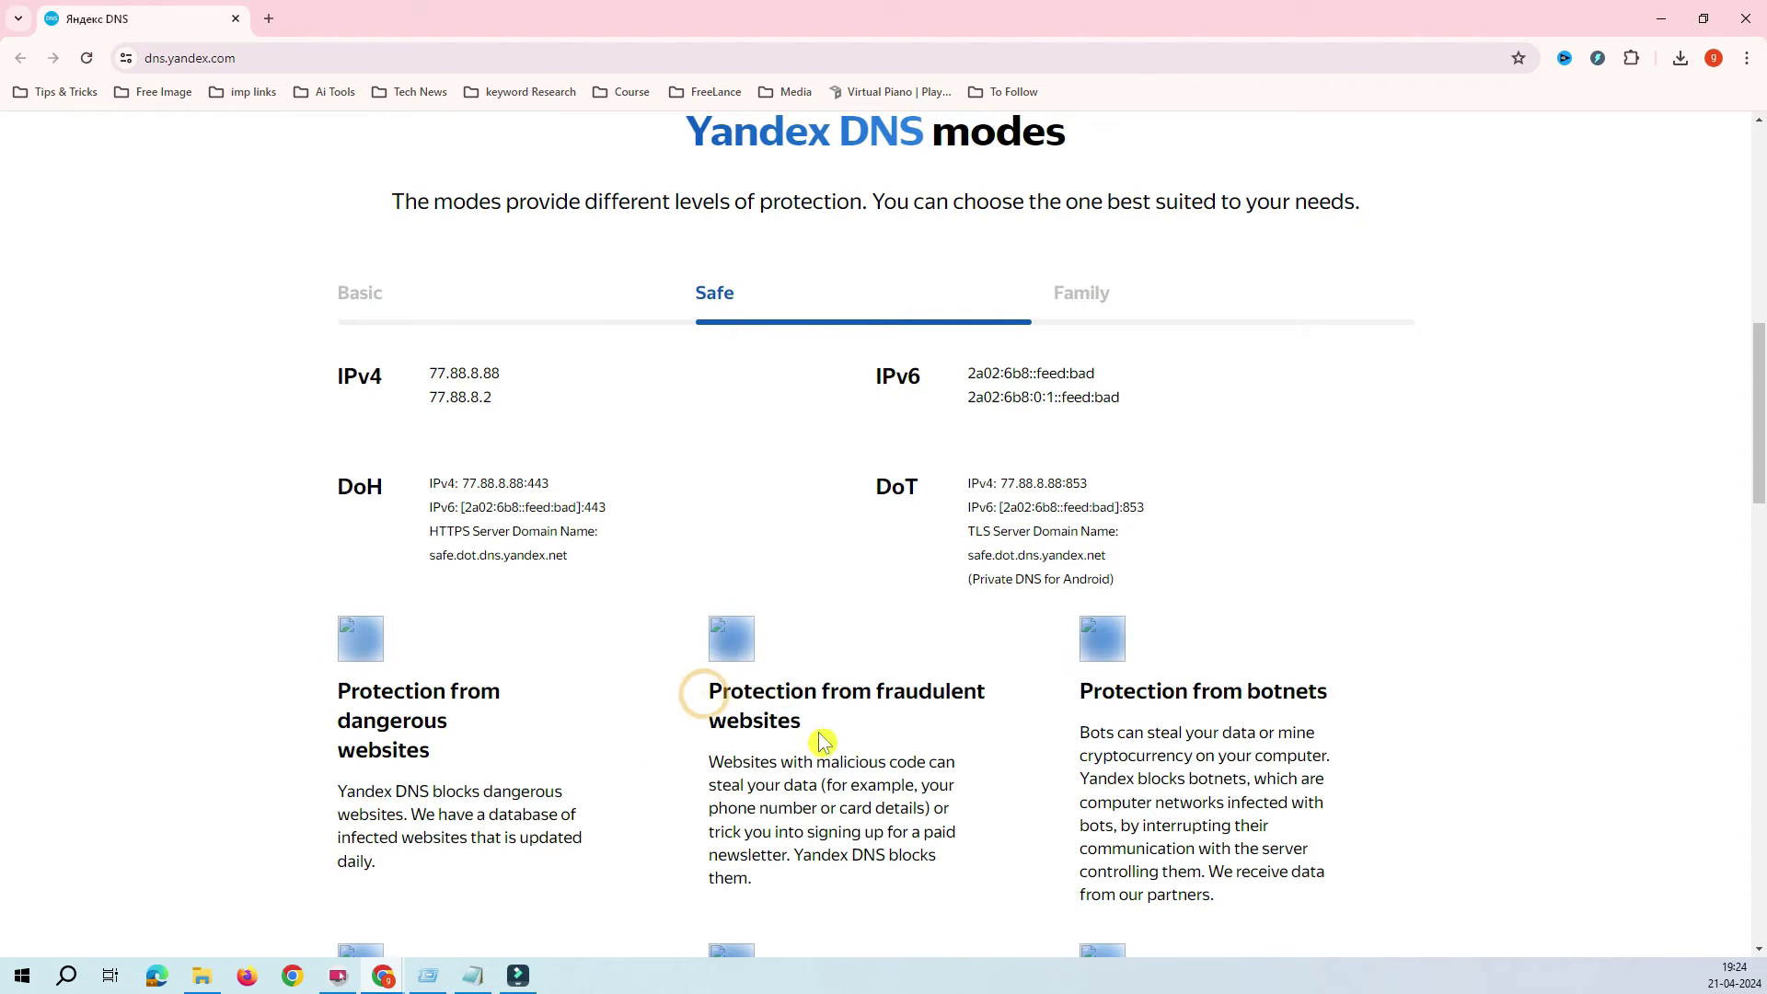
pyautogui.moveTo(1092, 703); pyautogui.dragTo(1379, 710)
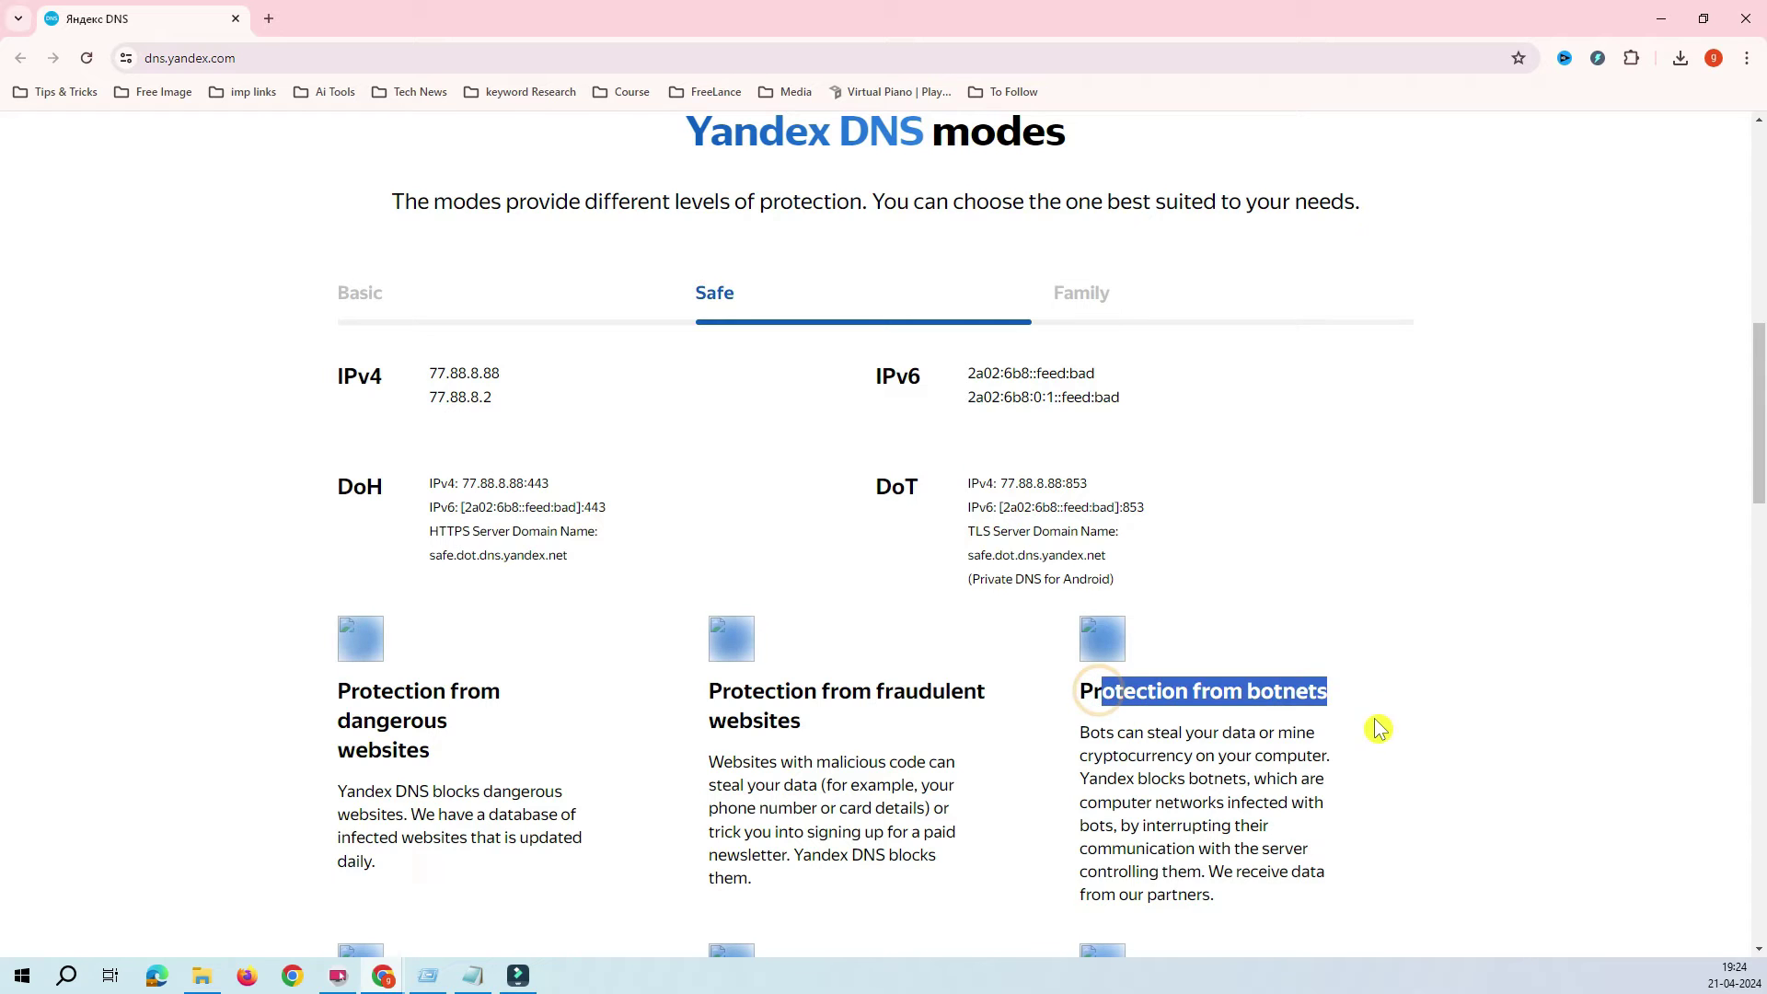
pyautogui.click(1322, 771)
pyautogui.click(1107, 295)
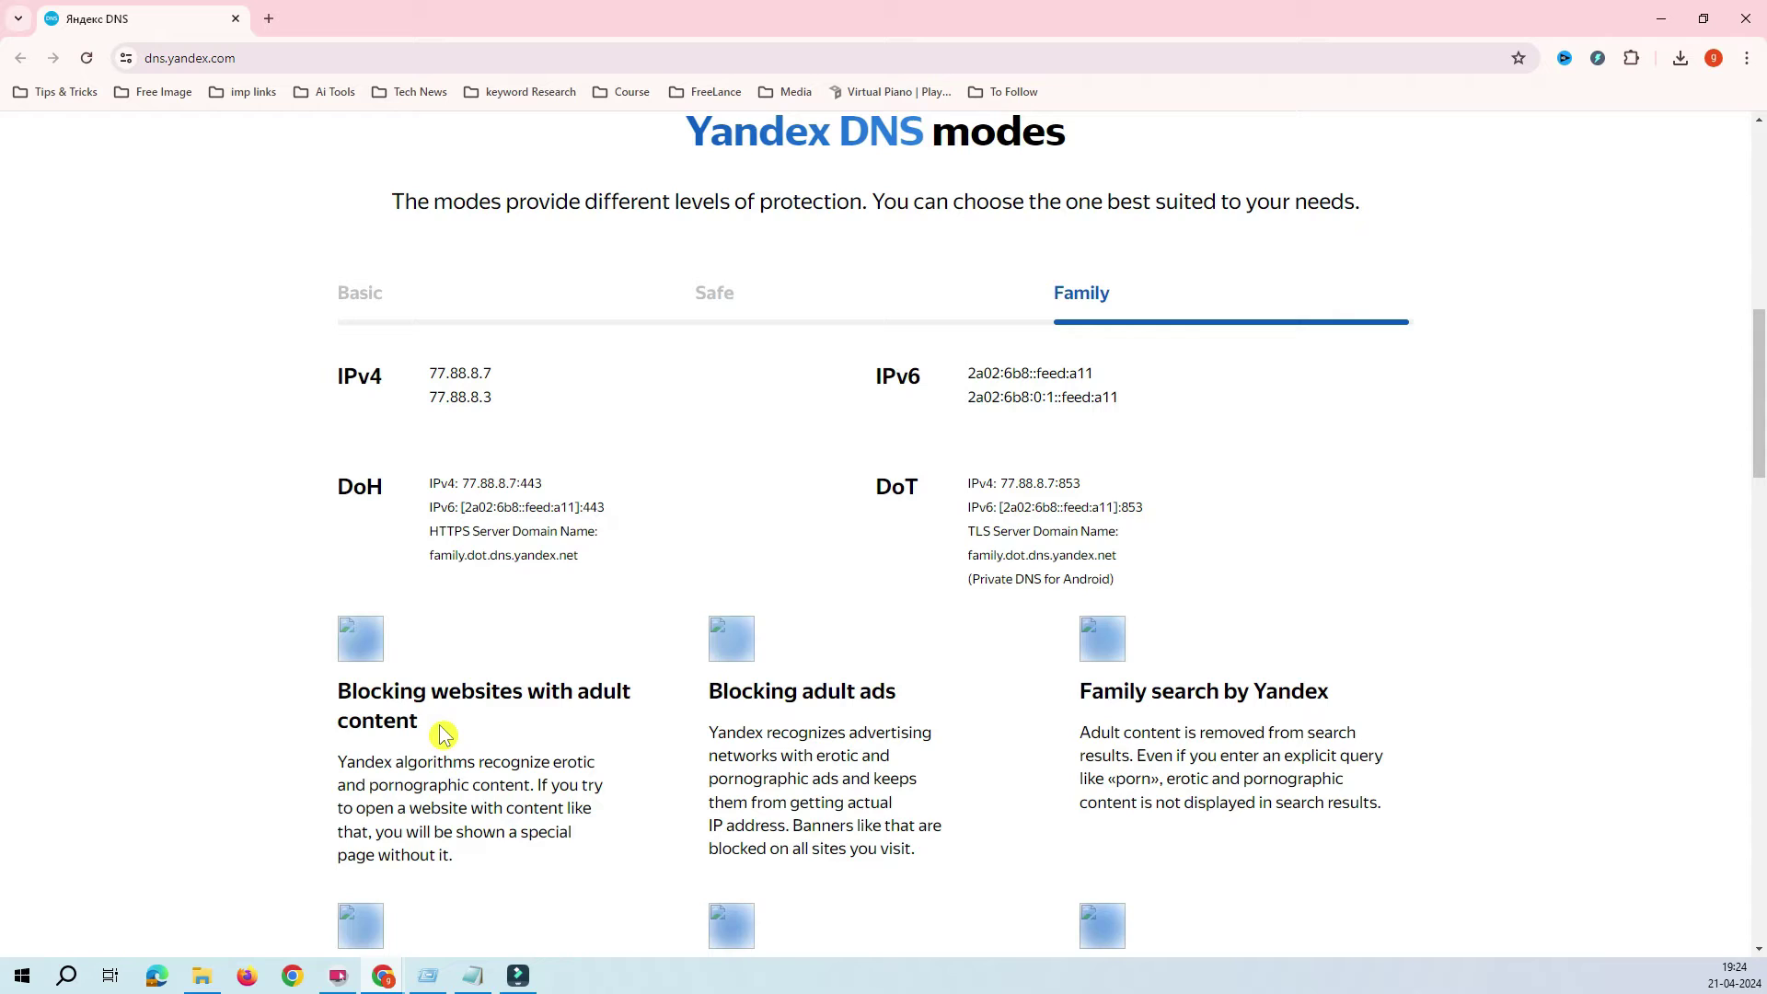
pyautogui.moveTo(431, 723); pyautogui.dragTo(335, 682)
pyautogui.click(343, 694)
pyautogui.click(441, 745)
pyautogui.moveTo(708, 691); pyautogui.dragTo(938, 709)
pyautogui.click(978, 714)
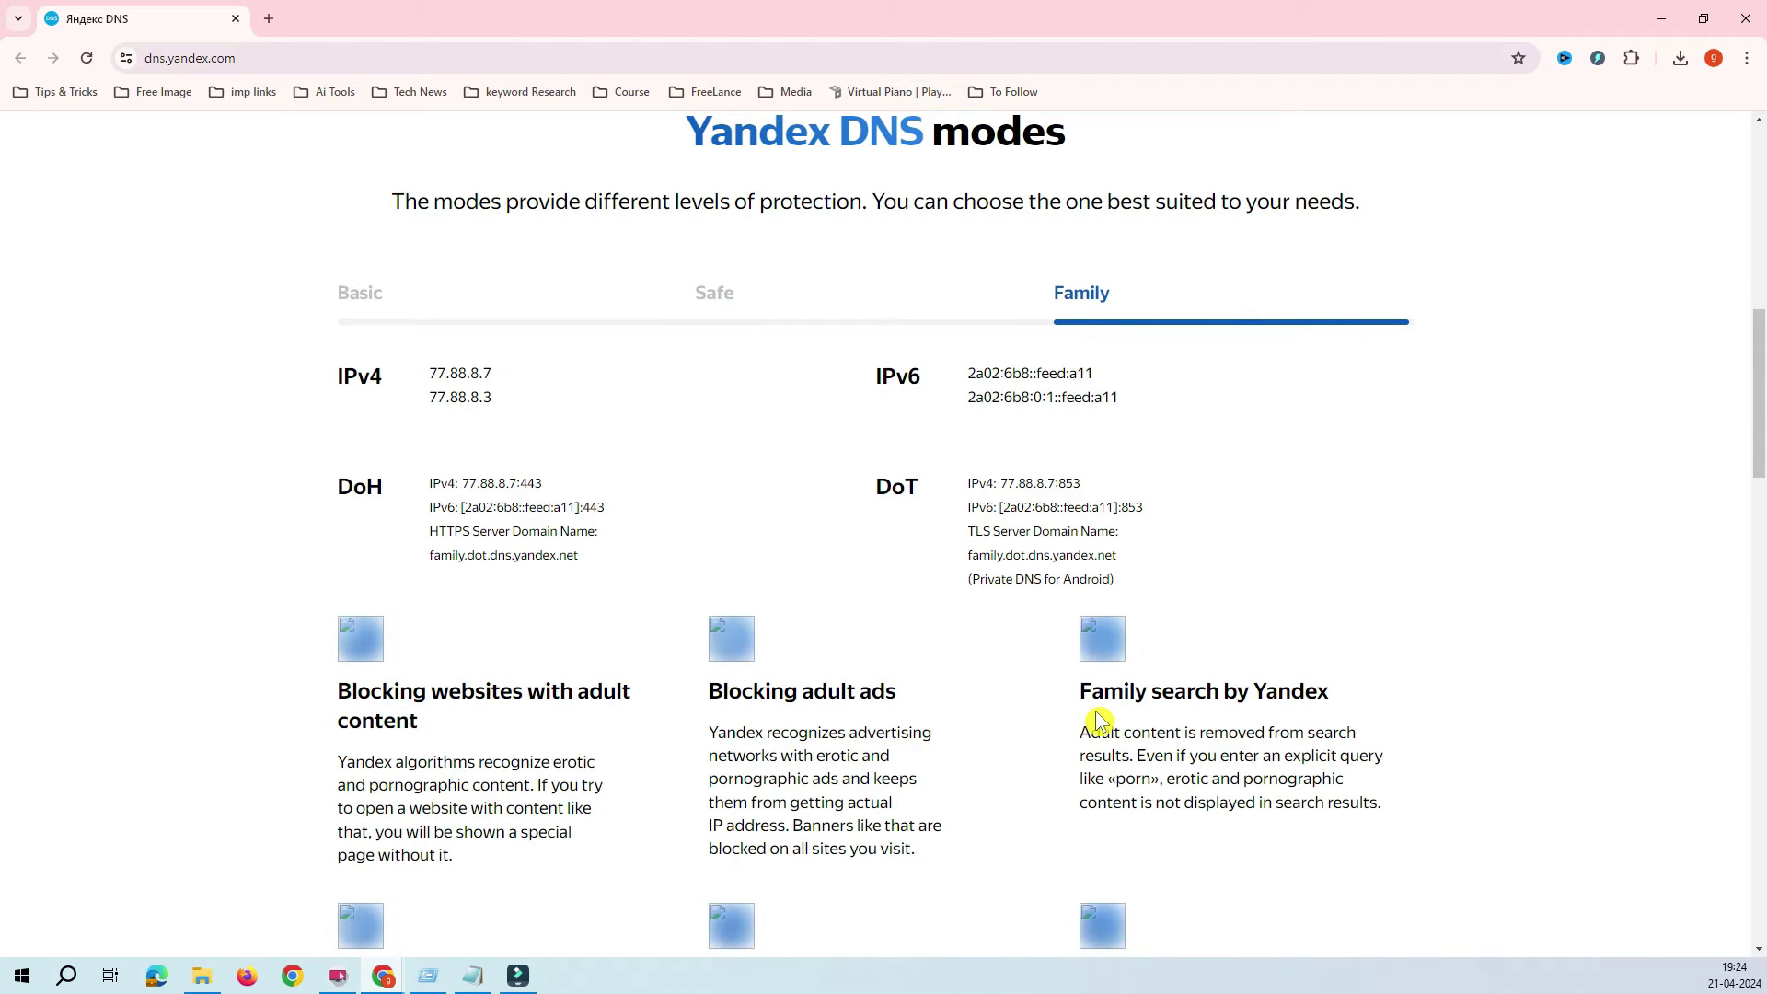
pyautogui.click(1087, 725)
pyautogui.click(809, 731)
pyautogui.moveTo(1296, 810); pyautogui.dragTo(1157, 779)
pyautogui.click(1148, 753)
pyautogui.click(1190, 787)
pyautogui.scroll(-1, 1191, 788)
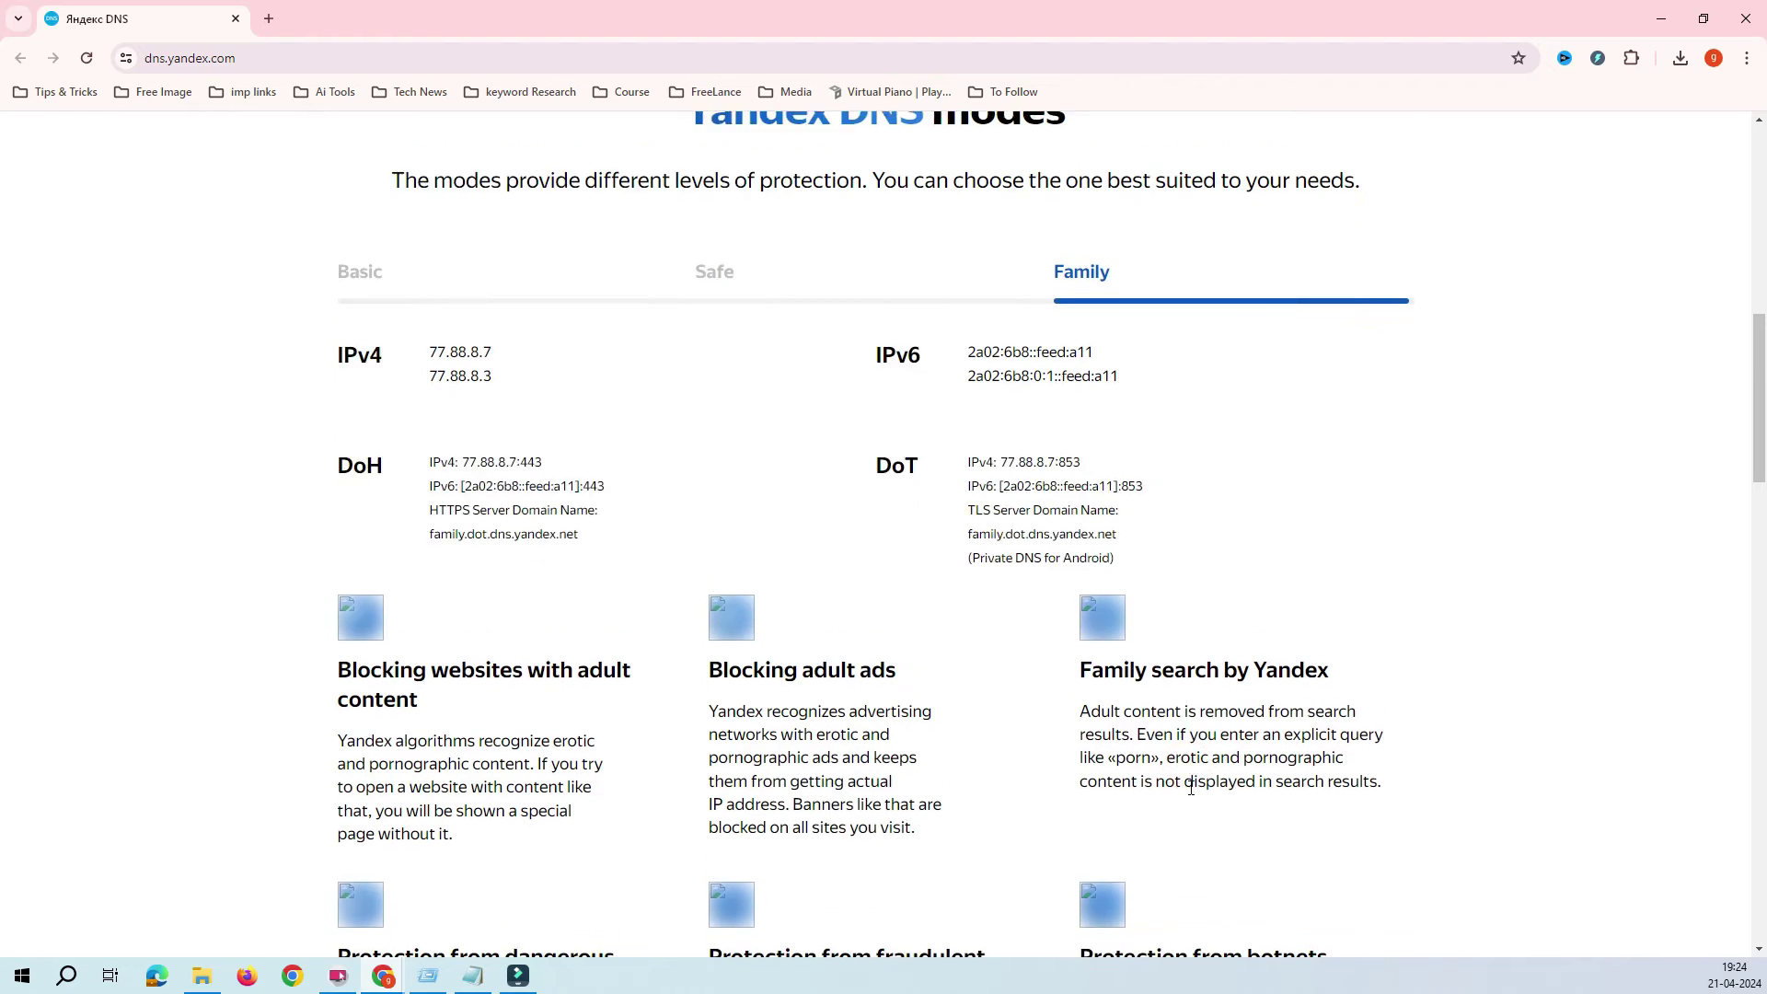
pyautogui.scroll(-5, 1190, 788)
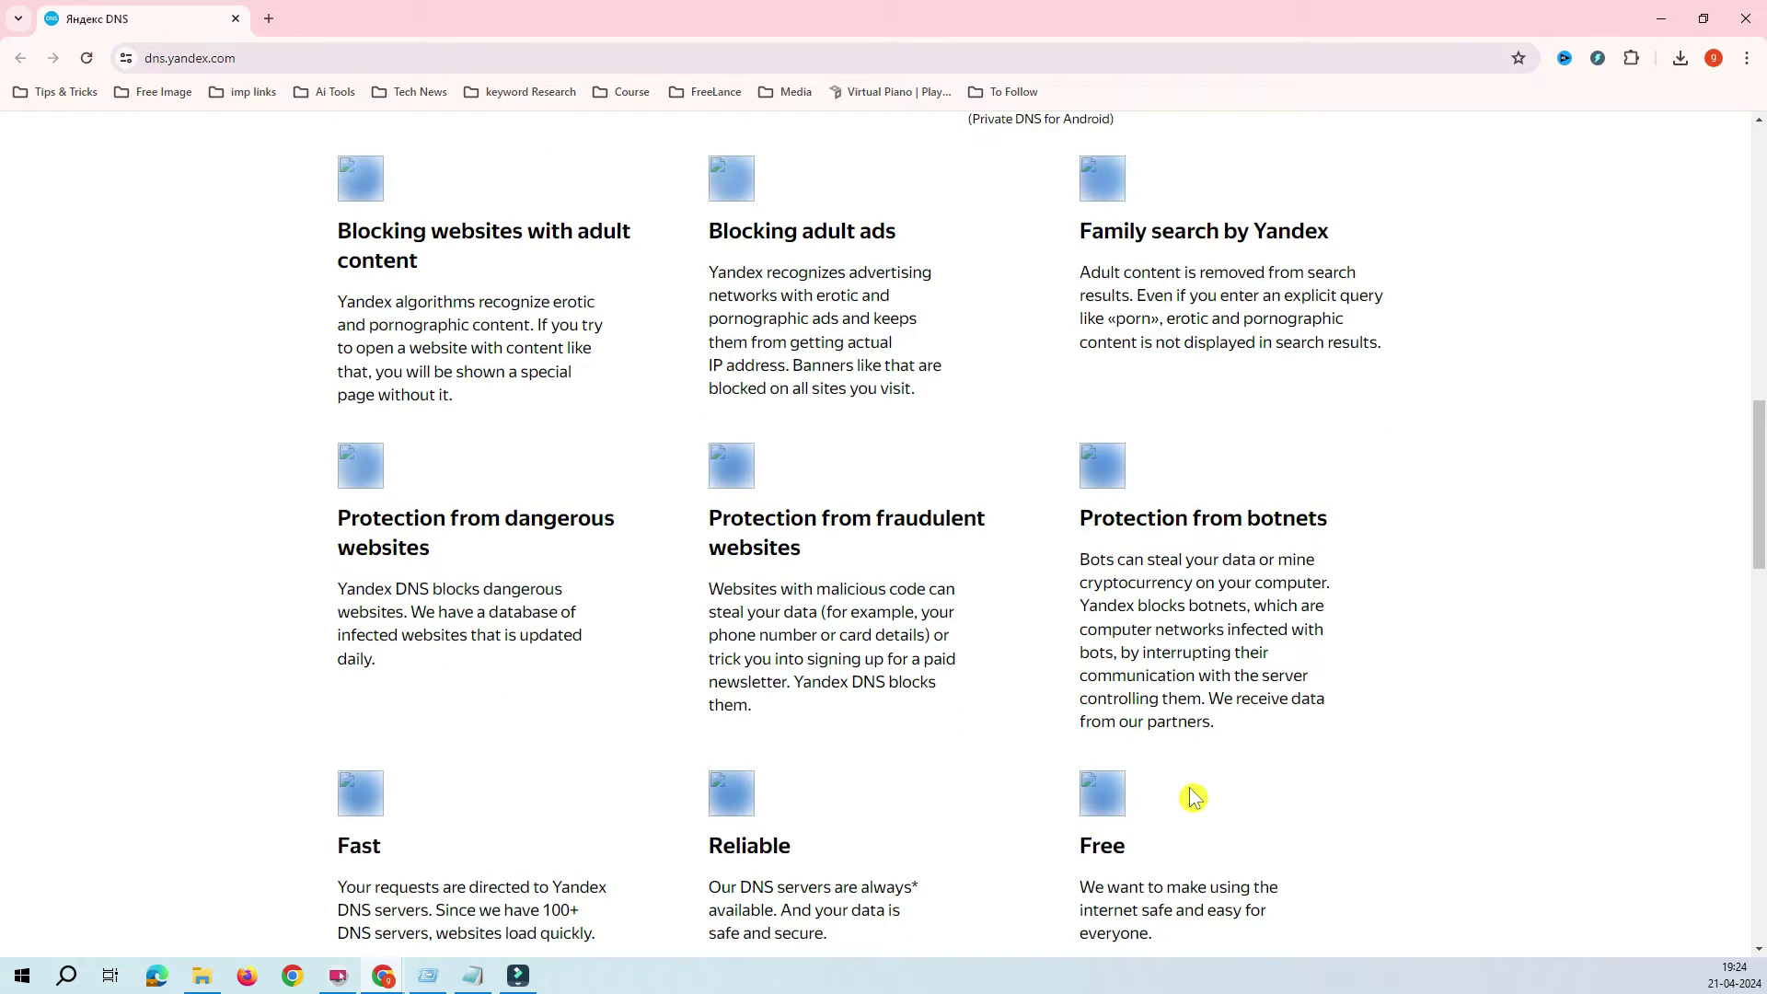
pyautogui.tripleClick(448, 557)
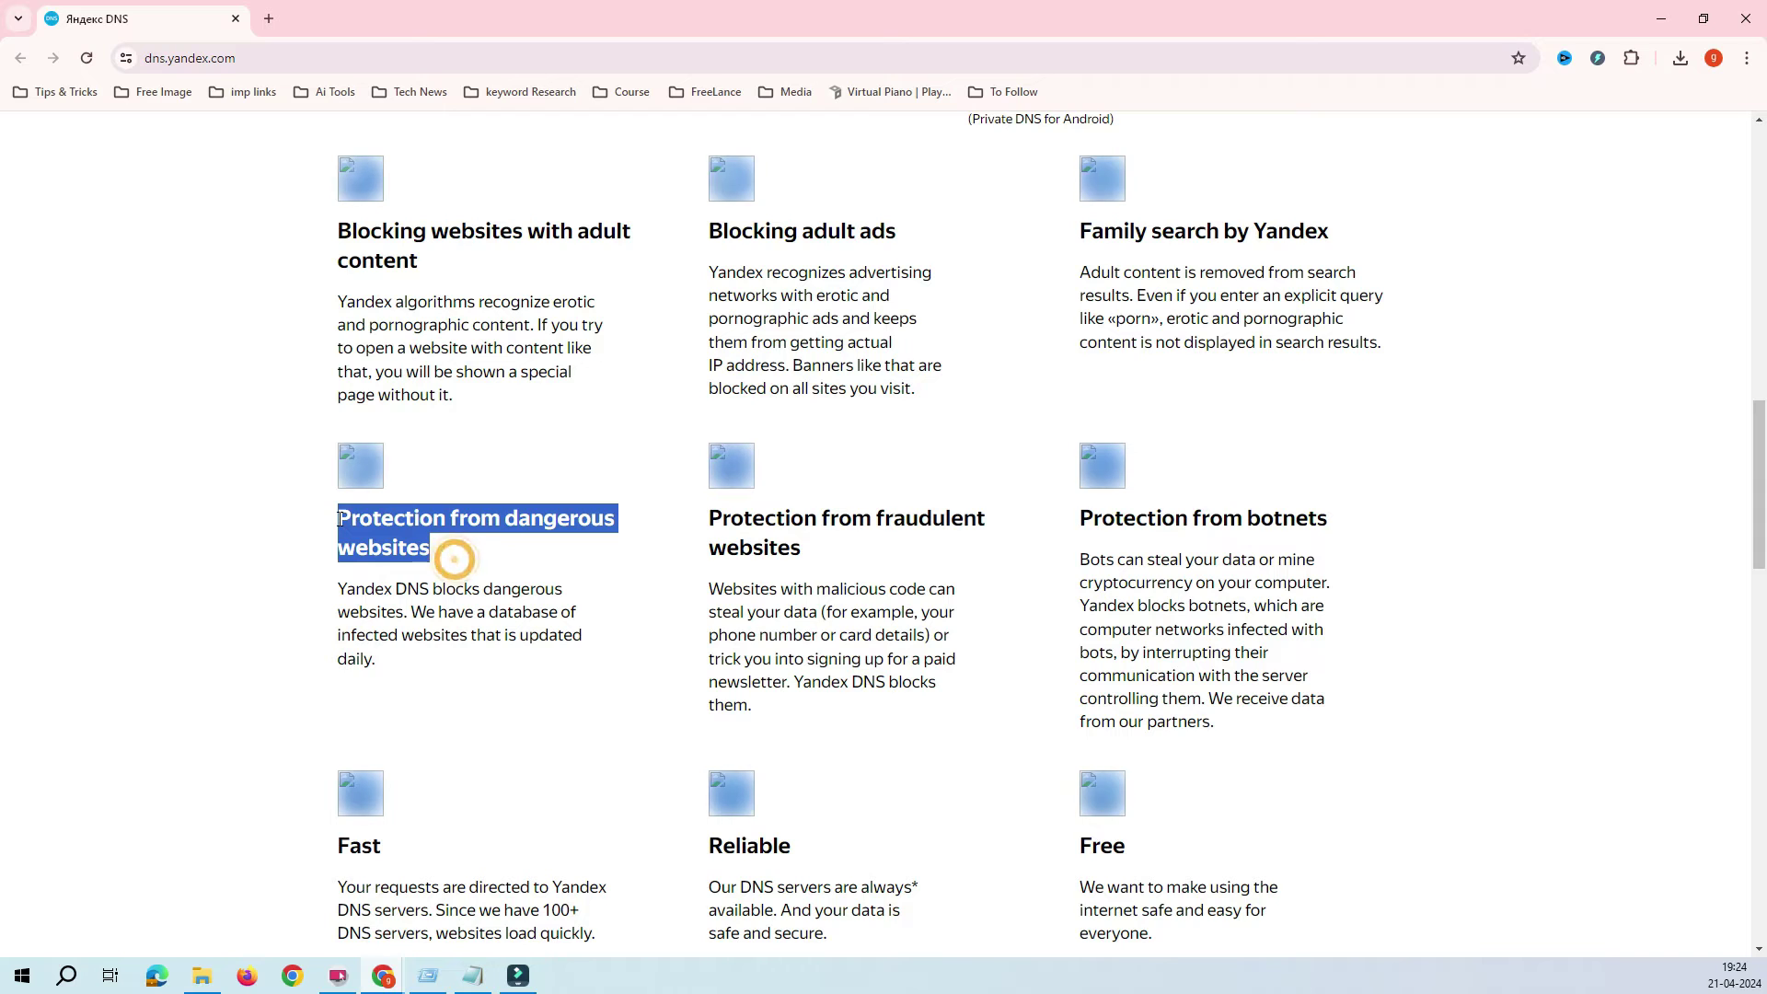
pyautogui.click(421, 544)
pyautogui.moveTo(816, 553); pyautogui.dragTo(693, 527)
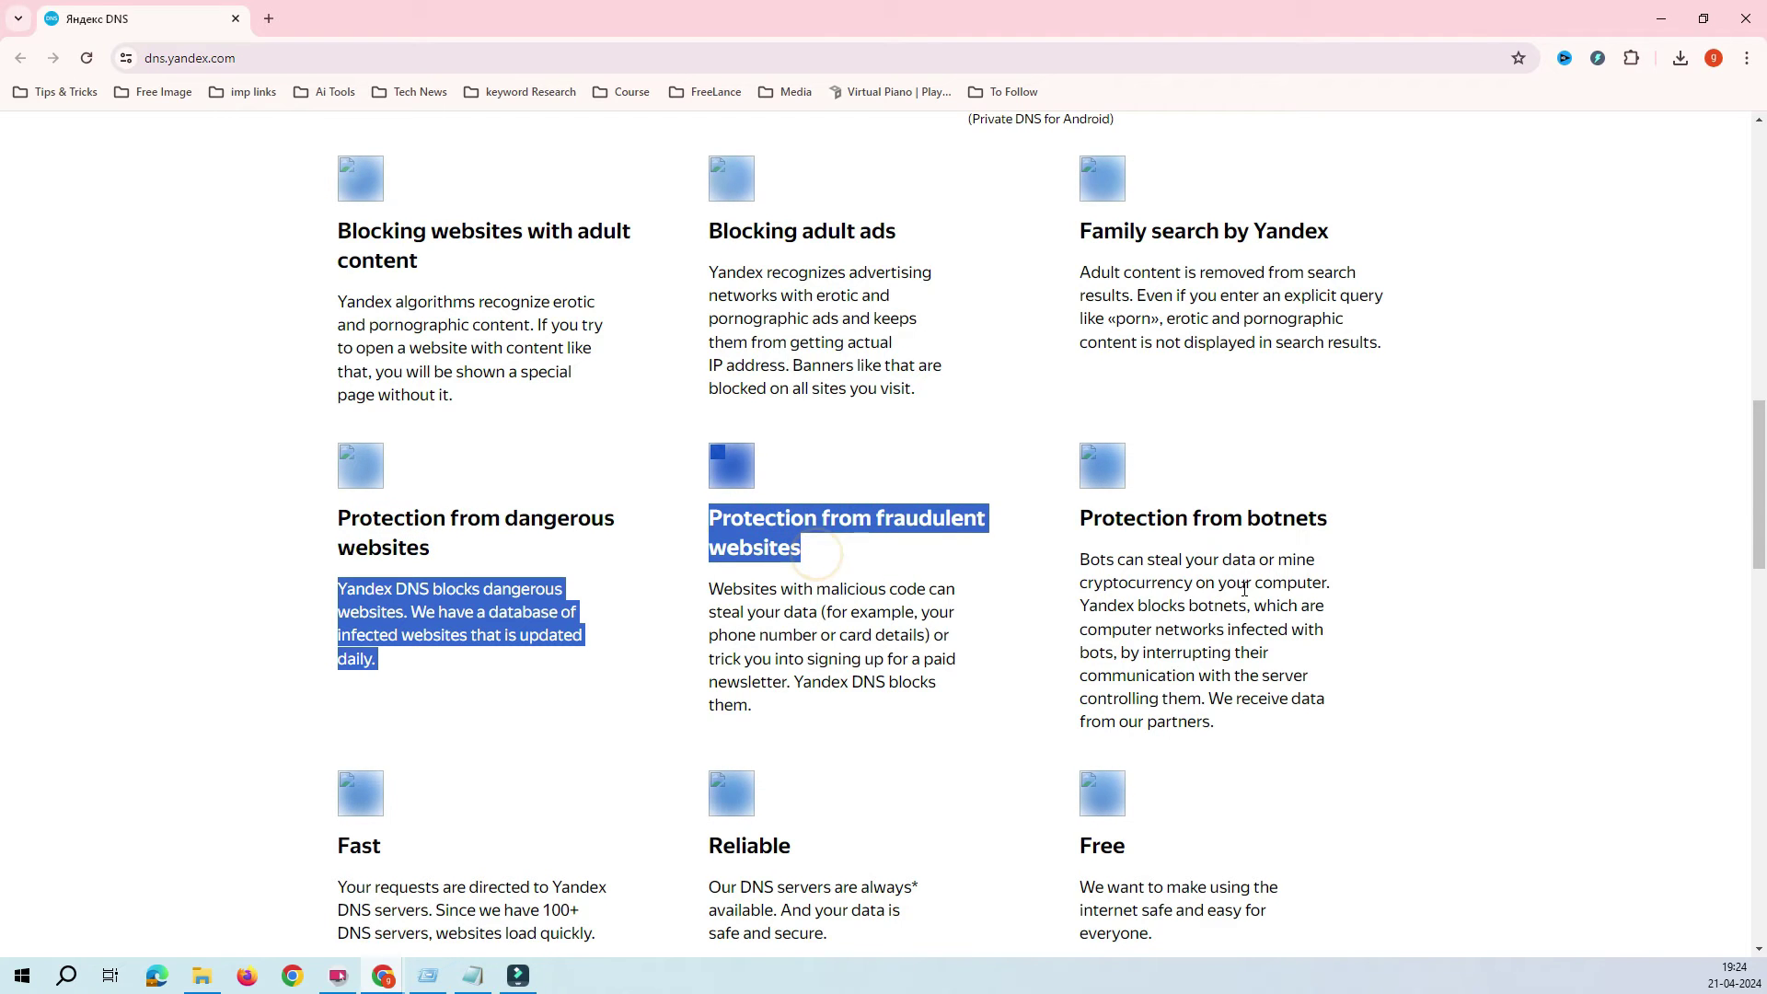
pyautogui.moveTo(1258, 560); pyautogui.dragTo(1213, 559)
pyautogui.scroll(-3, 394, 738)
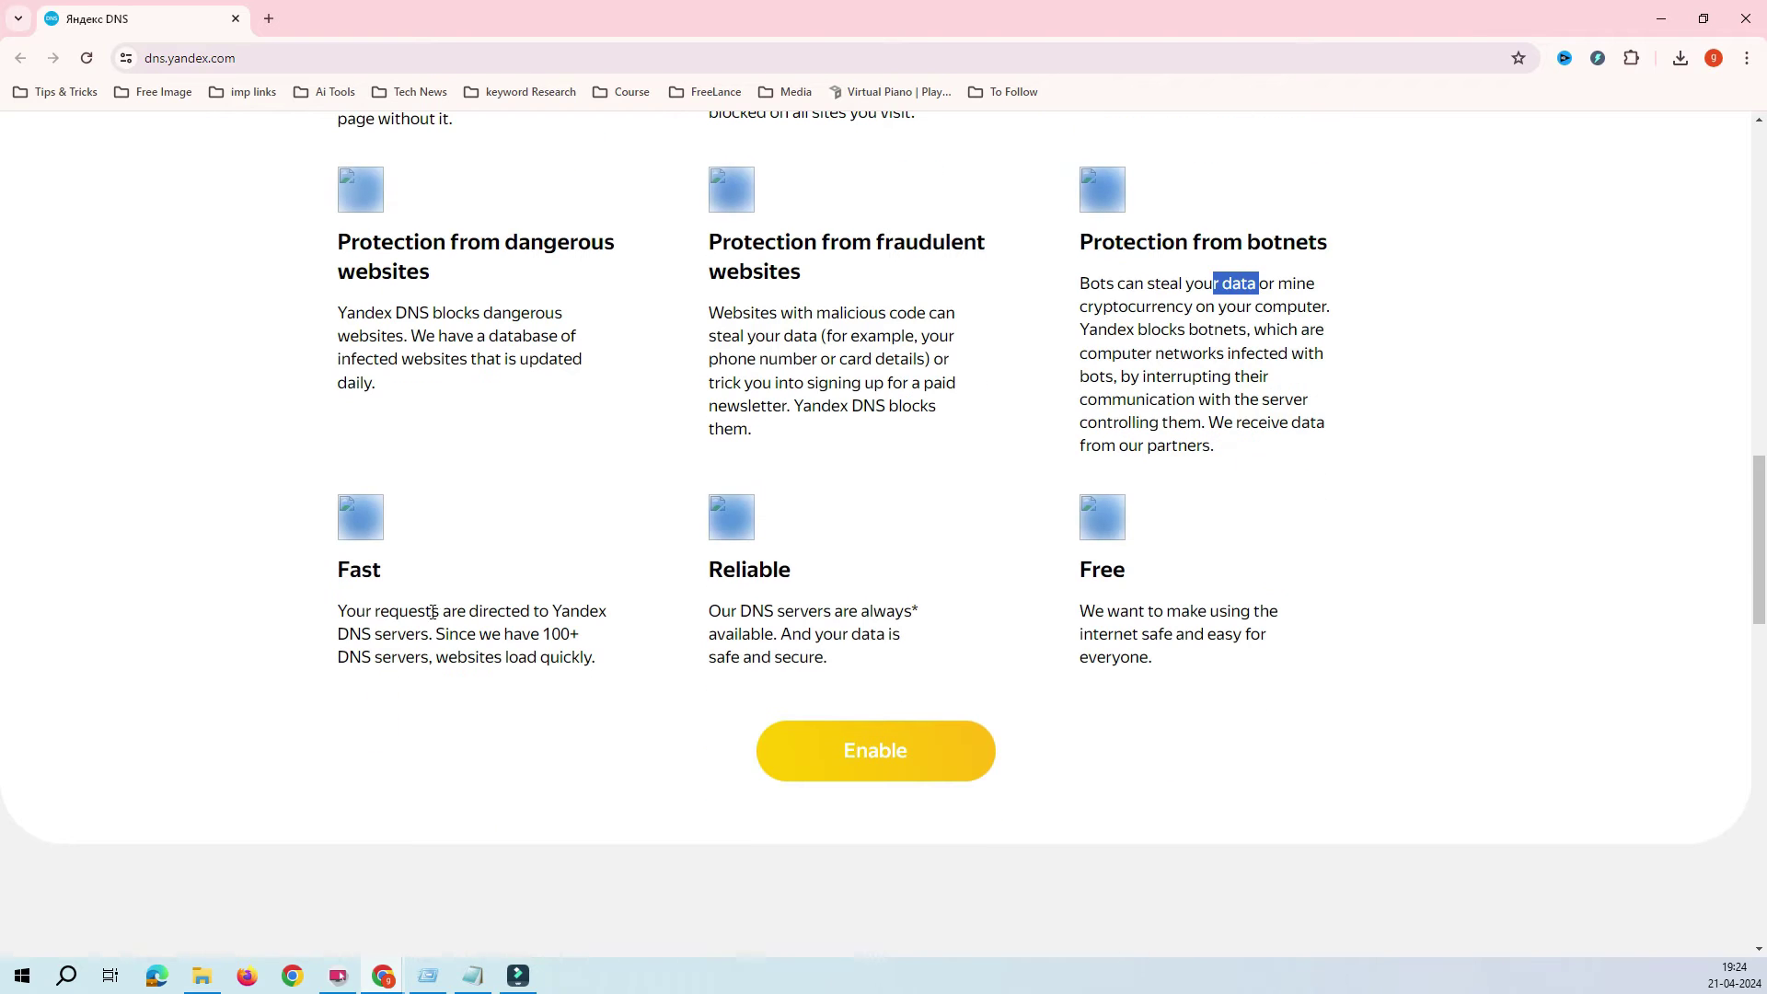
pyautogui.moveTo(433, 612); pyautogui.dragTo(556, 633)
pyautogui.moveTo(777, 612); pyautogui.dragTo(835, 637)
pyautogui.click(1167, 630)
pyautogui.scroll(1, 1156, 713)
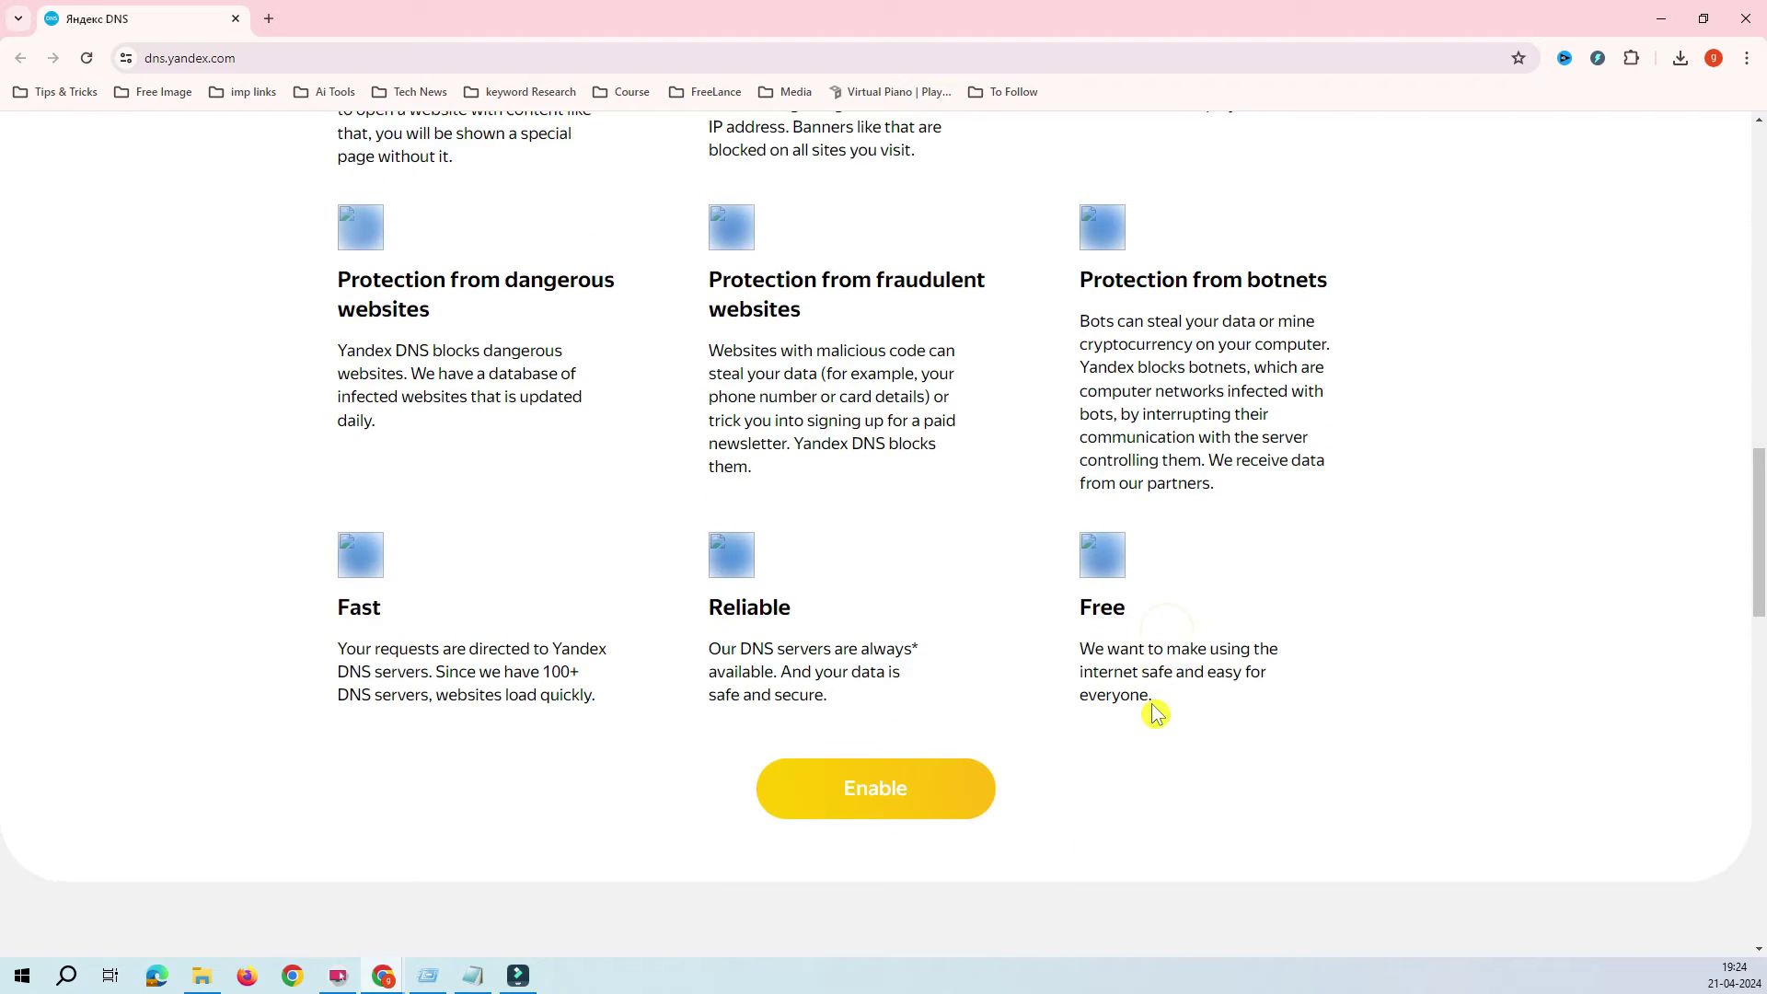
pyautogui.scroll(10, 1155, 713)
pyautogui.scroll(-3, 1156, 713)
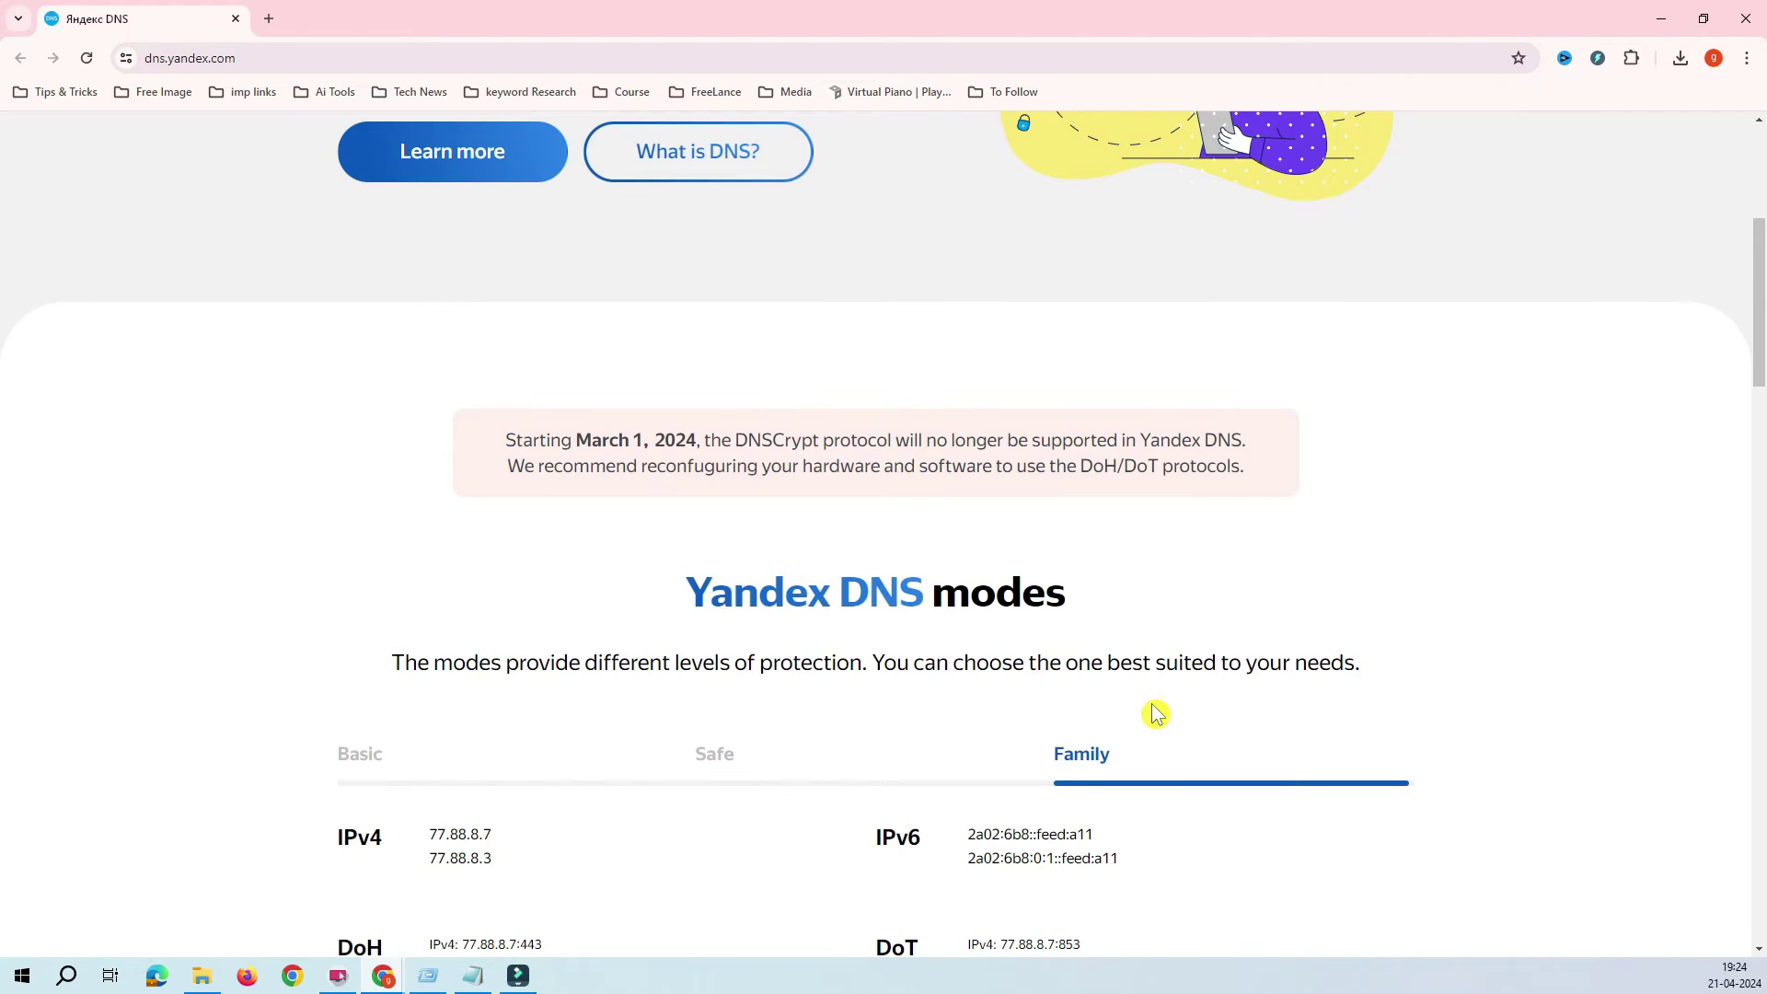
pyautogui.scroll(5, 1156, 713)
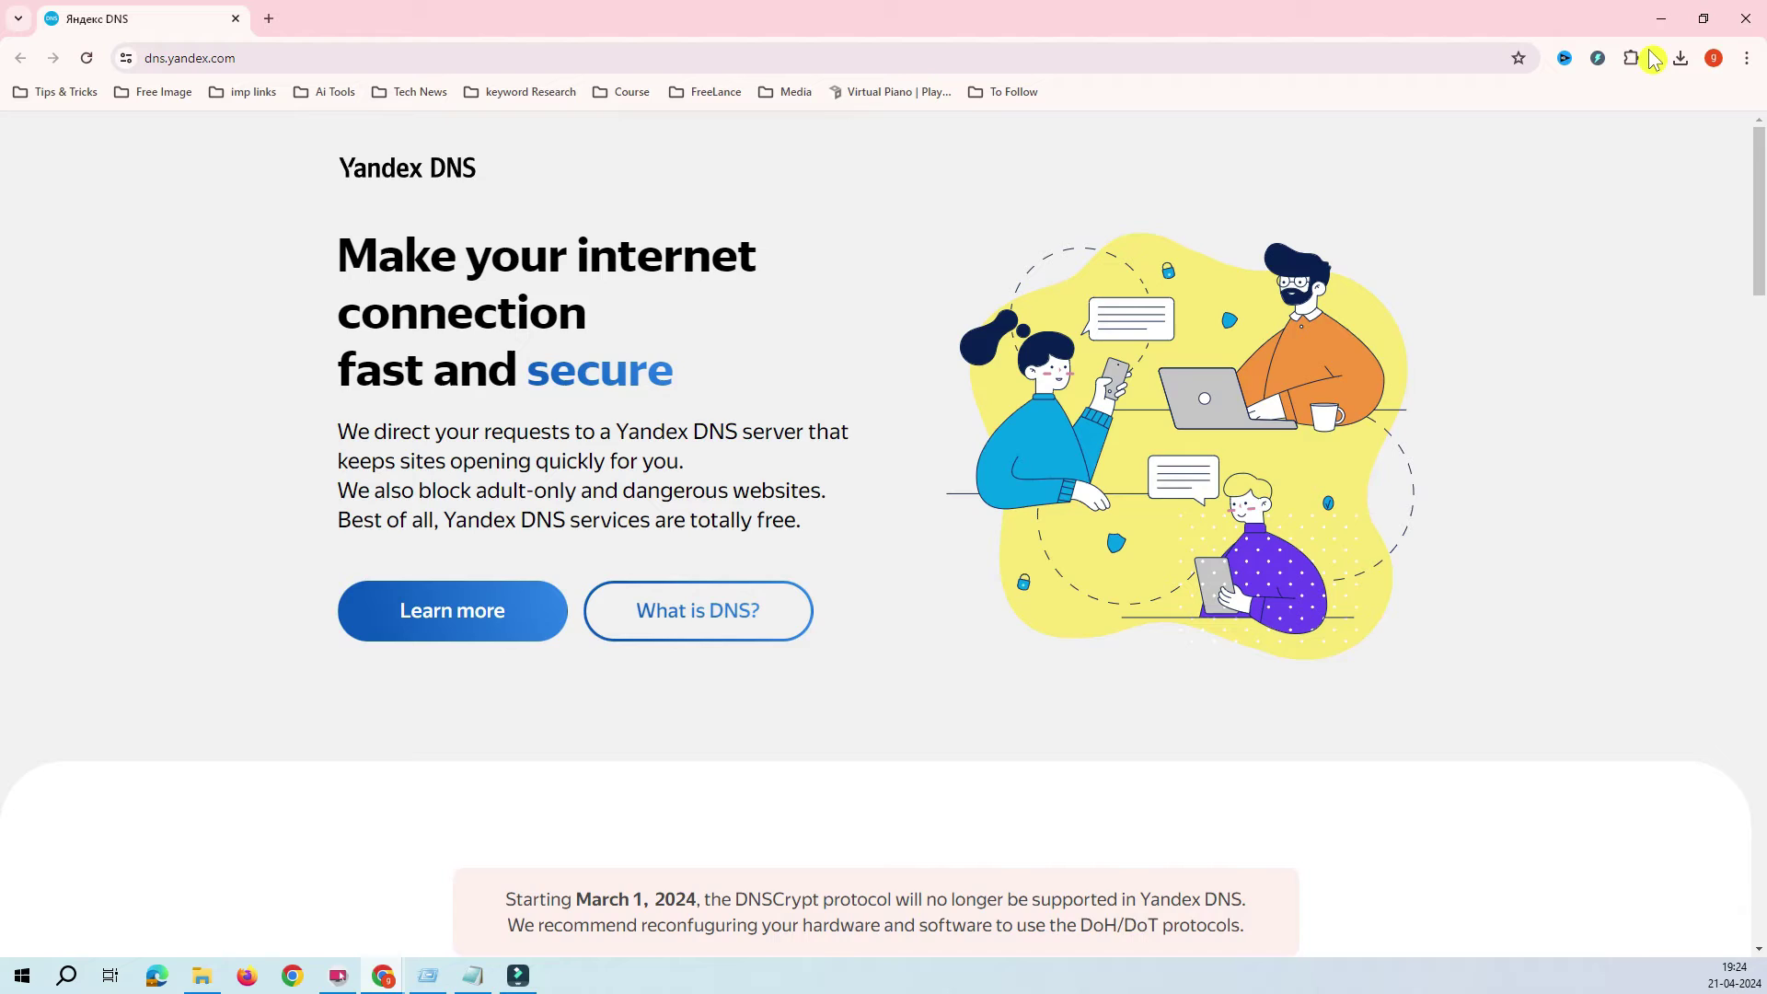
# Step: Hide the Yandex DNS window and return to the router's Yandex.DNS settings page
pyautogui.click(1661, 19)
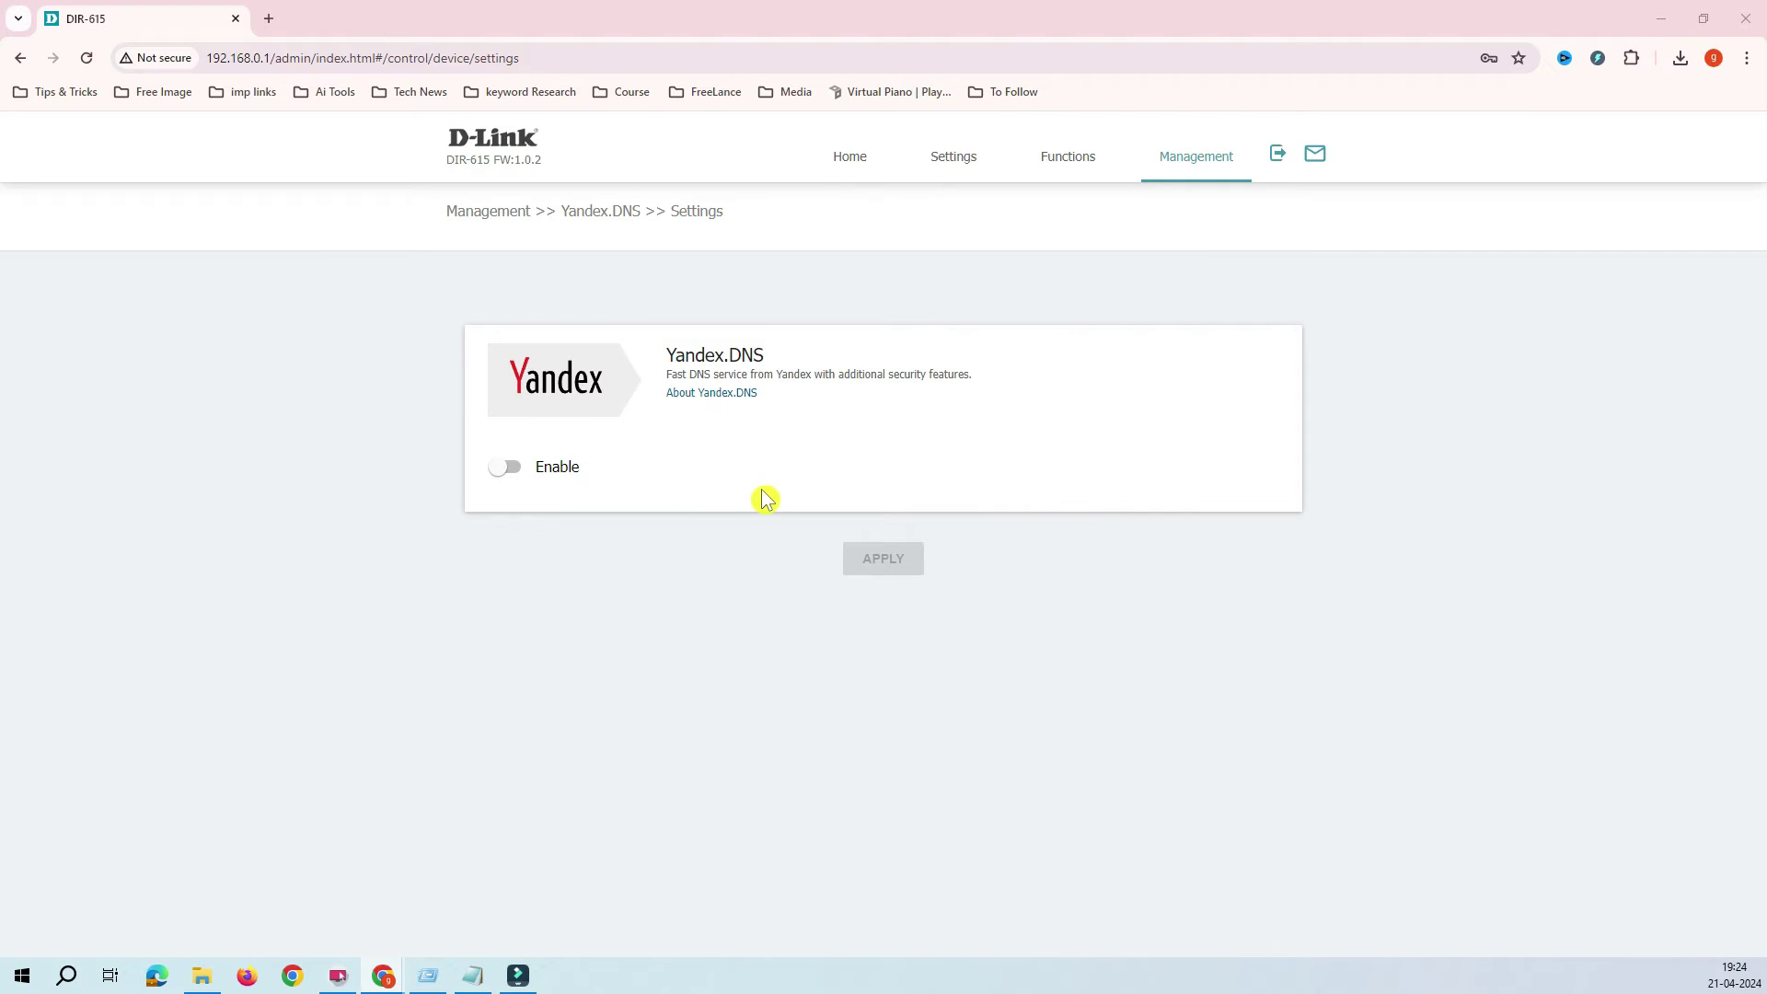
pyautogui.click(1187, 161)
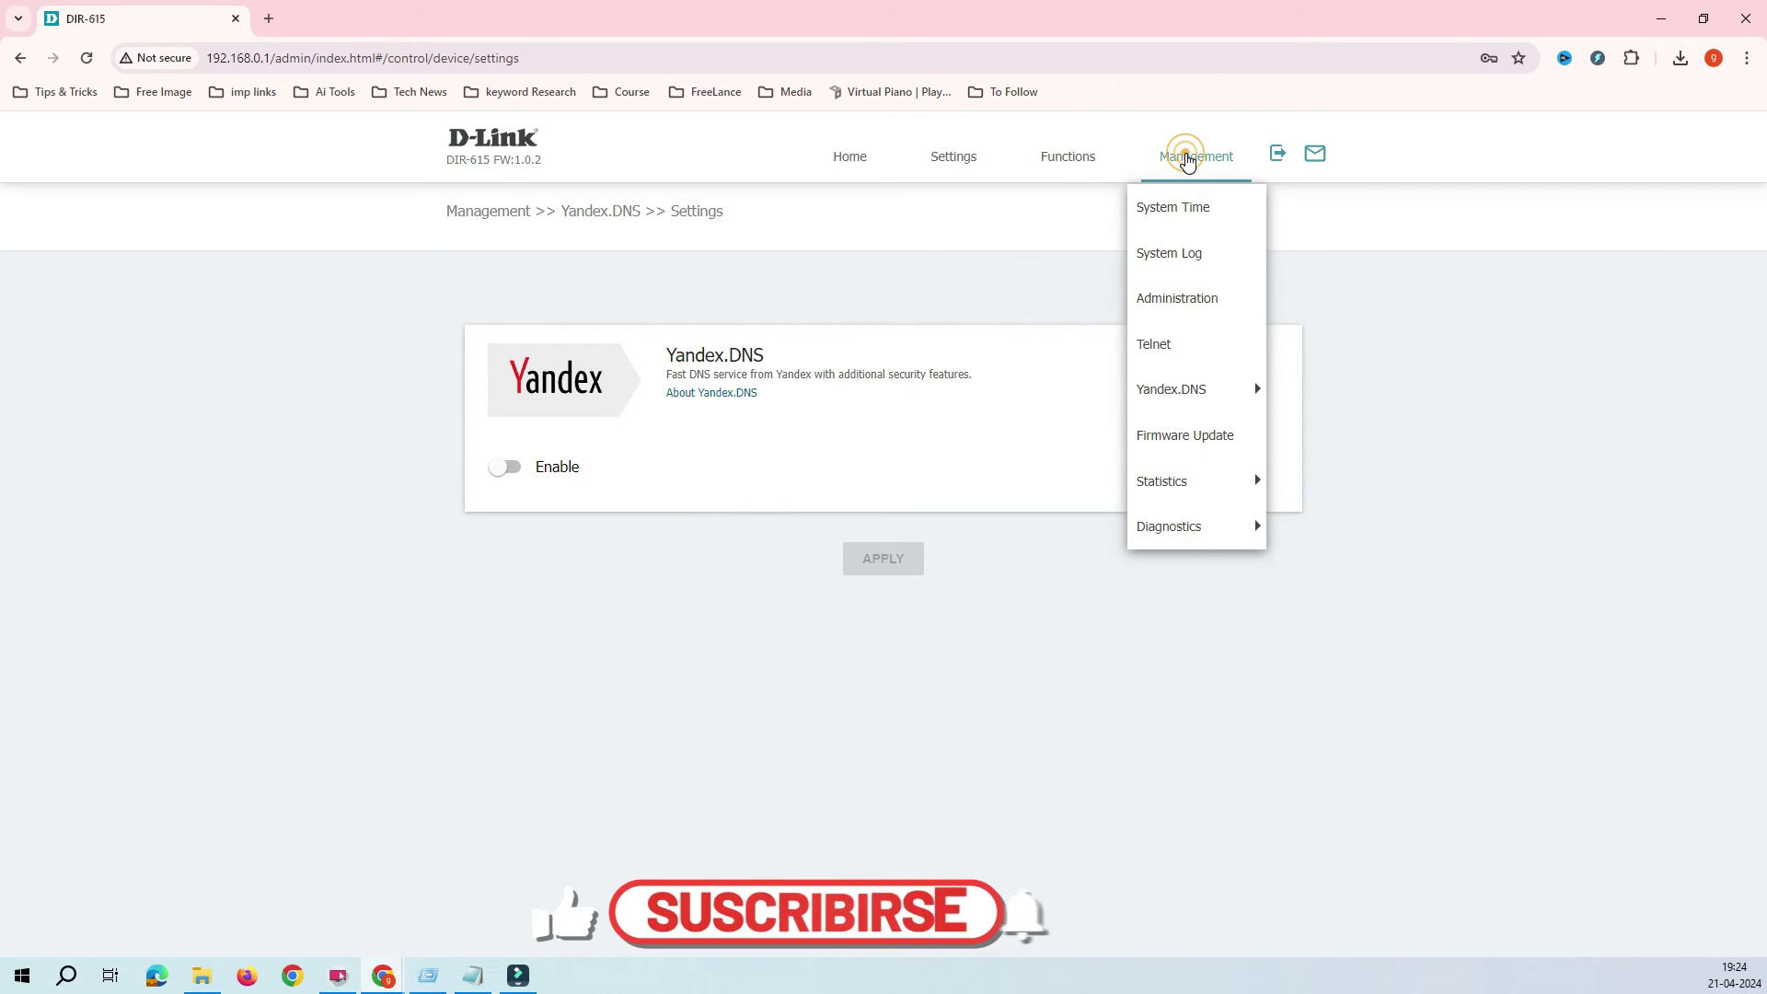
pyautogui.click(1187, 161)
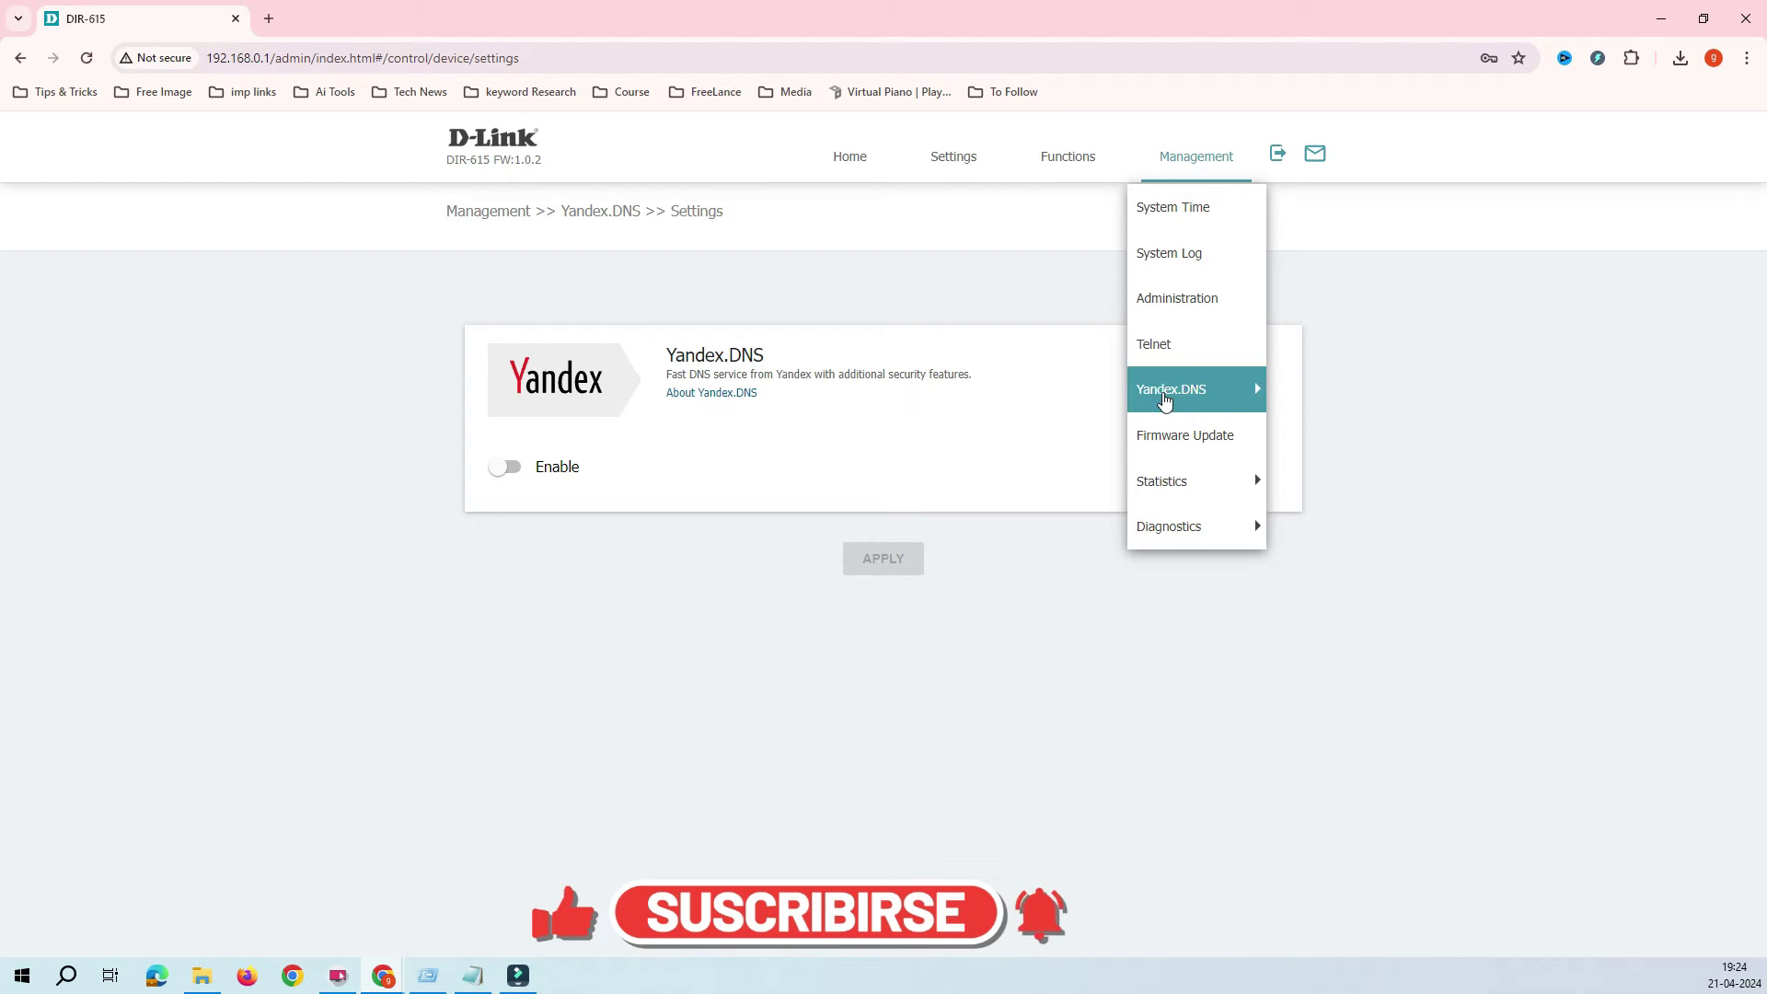
# Step: Enable Yandex.DNS, set Child as the default mode, and apply
pyautogui.click(508, 469)
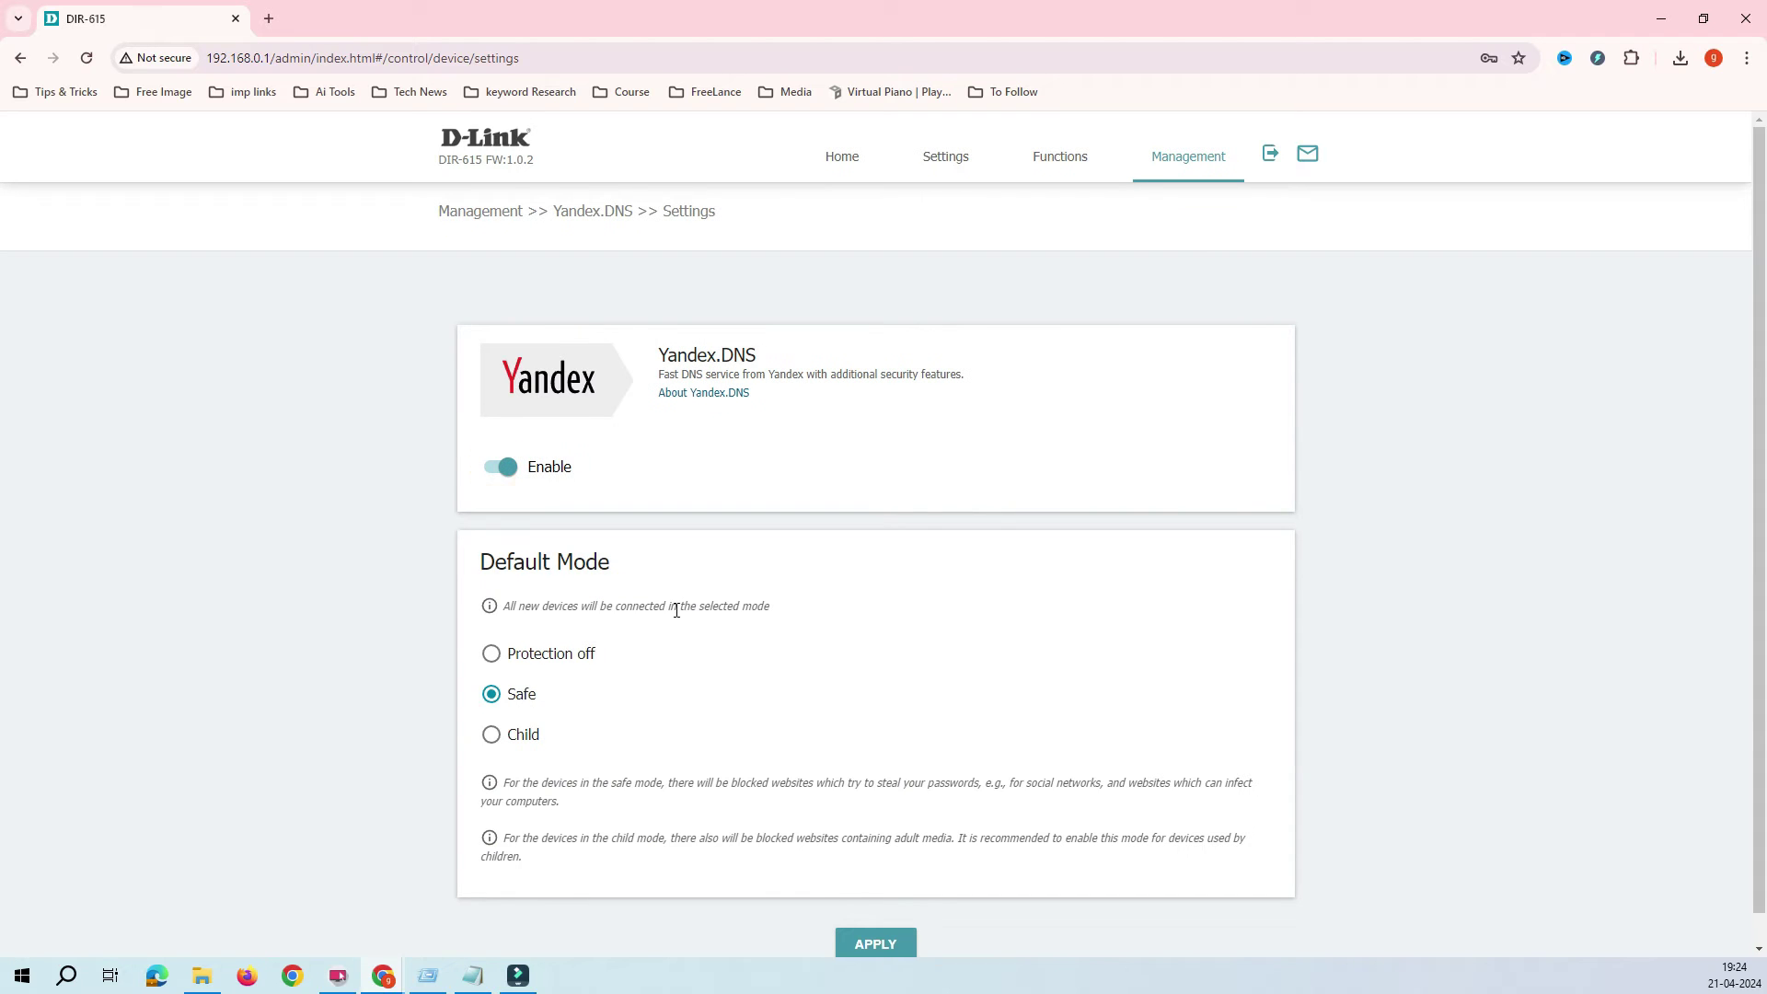
pyautogui.scroll(-1, 678, 603)
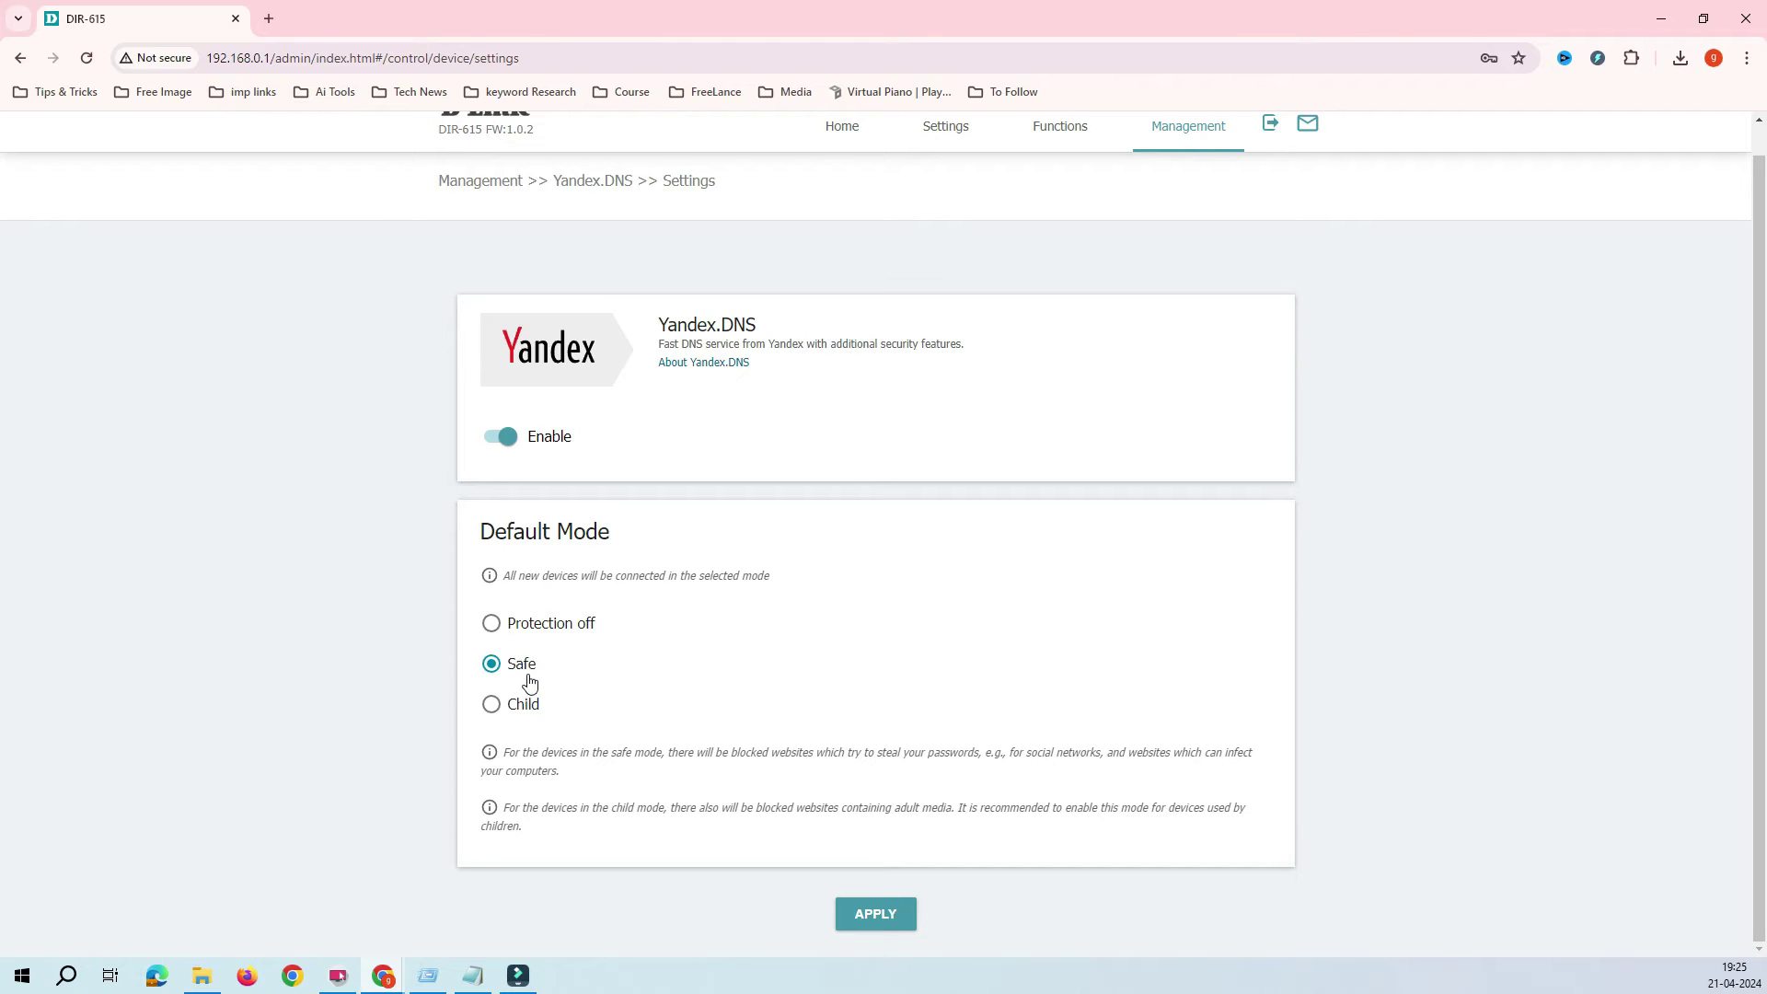
pyautogui.click(491, 706)
pyautogui.click(543, 706)
pyautogui.click(885, 916)
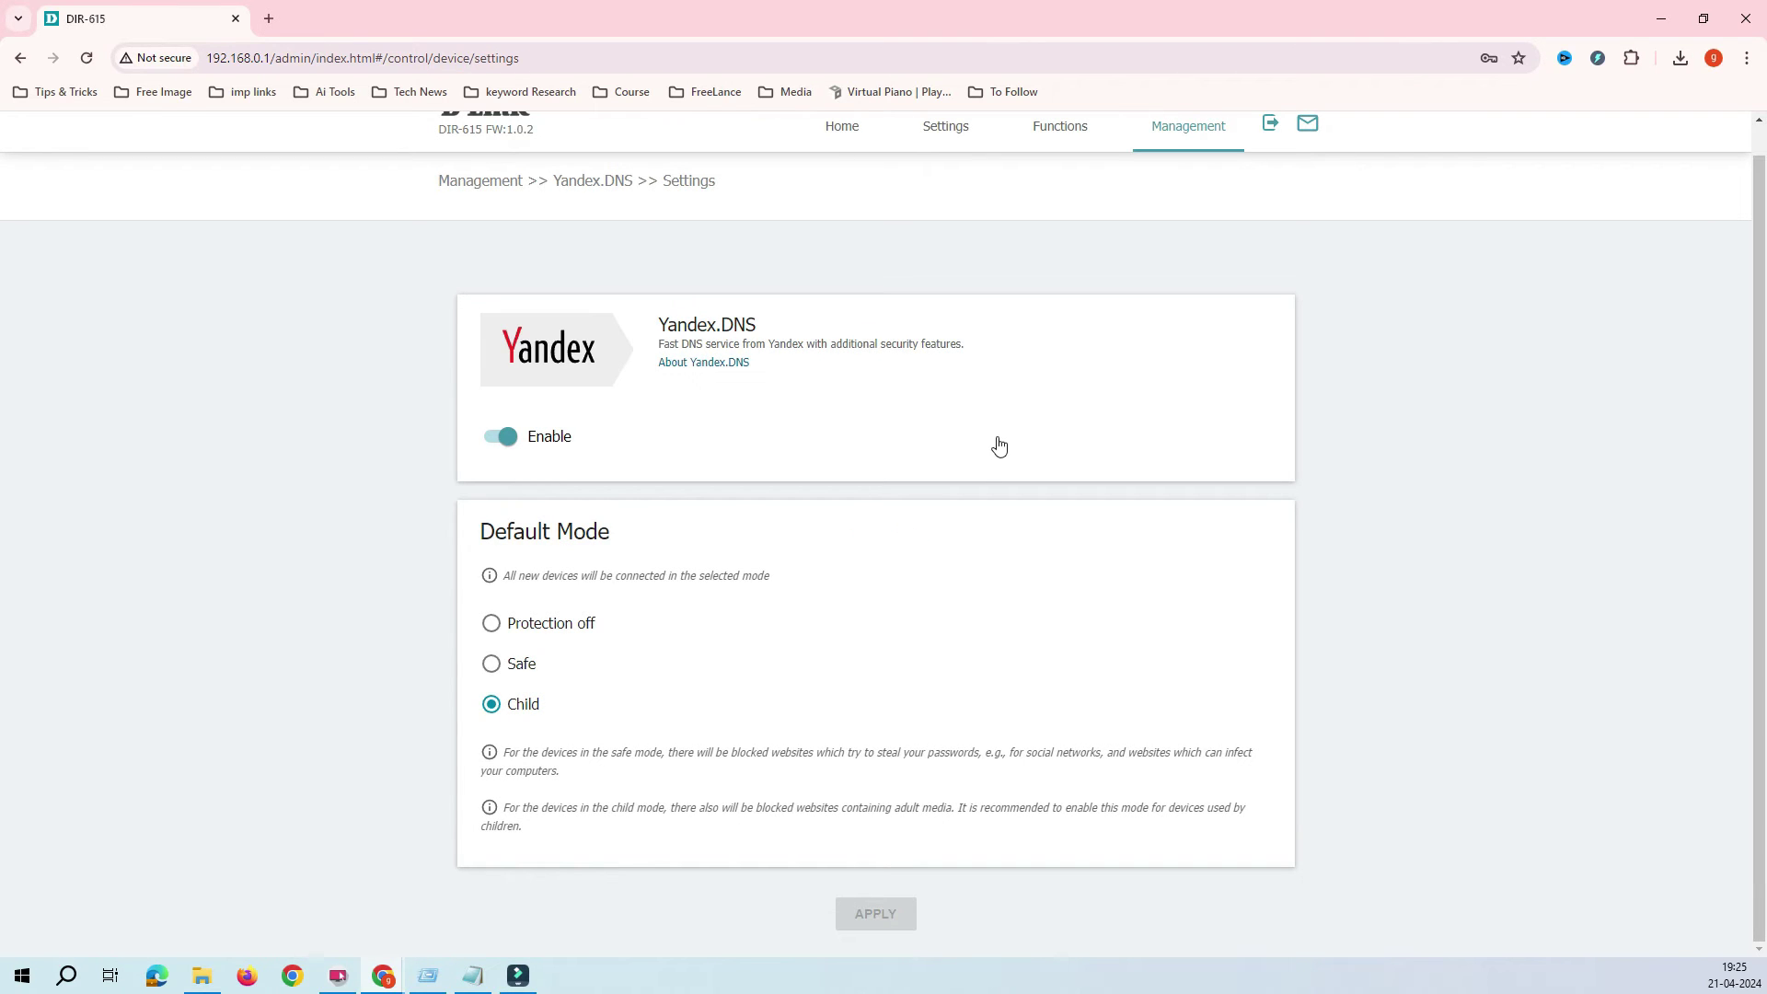
# Step: Go to Yandex.DNS Devices and rules and highlight known client 192.168.0.153
pyautogui.click(1170, 138)
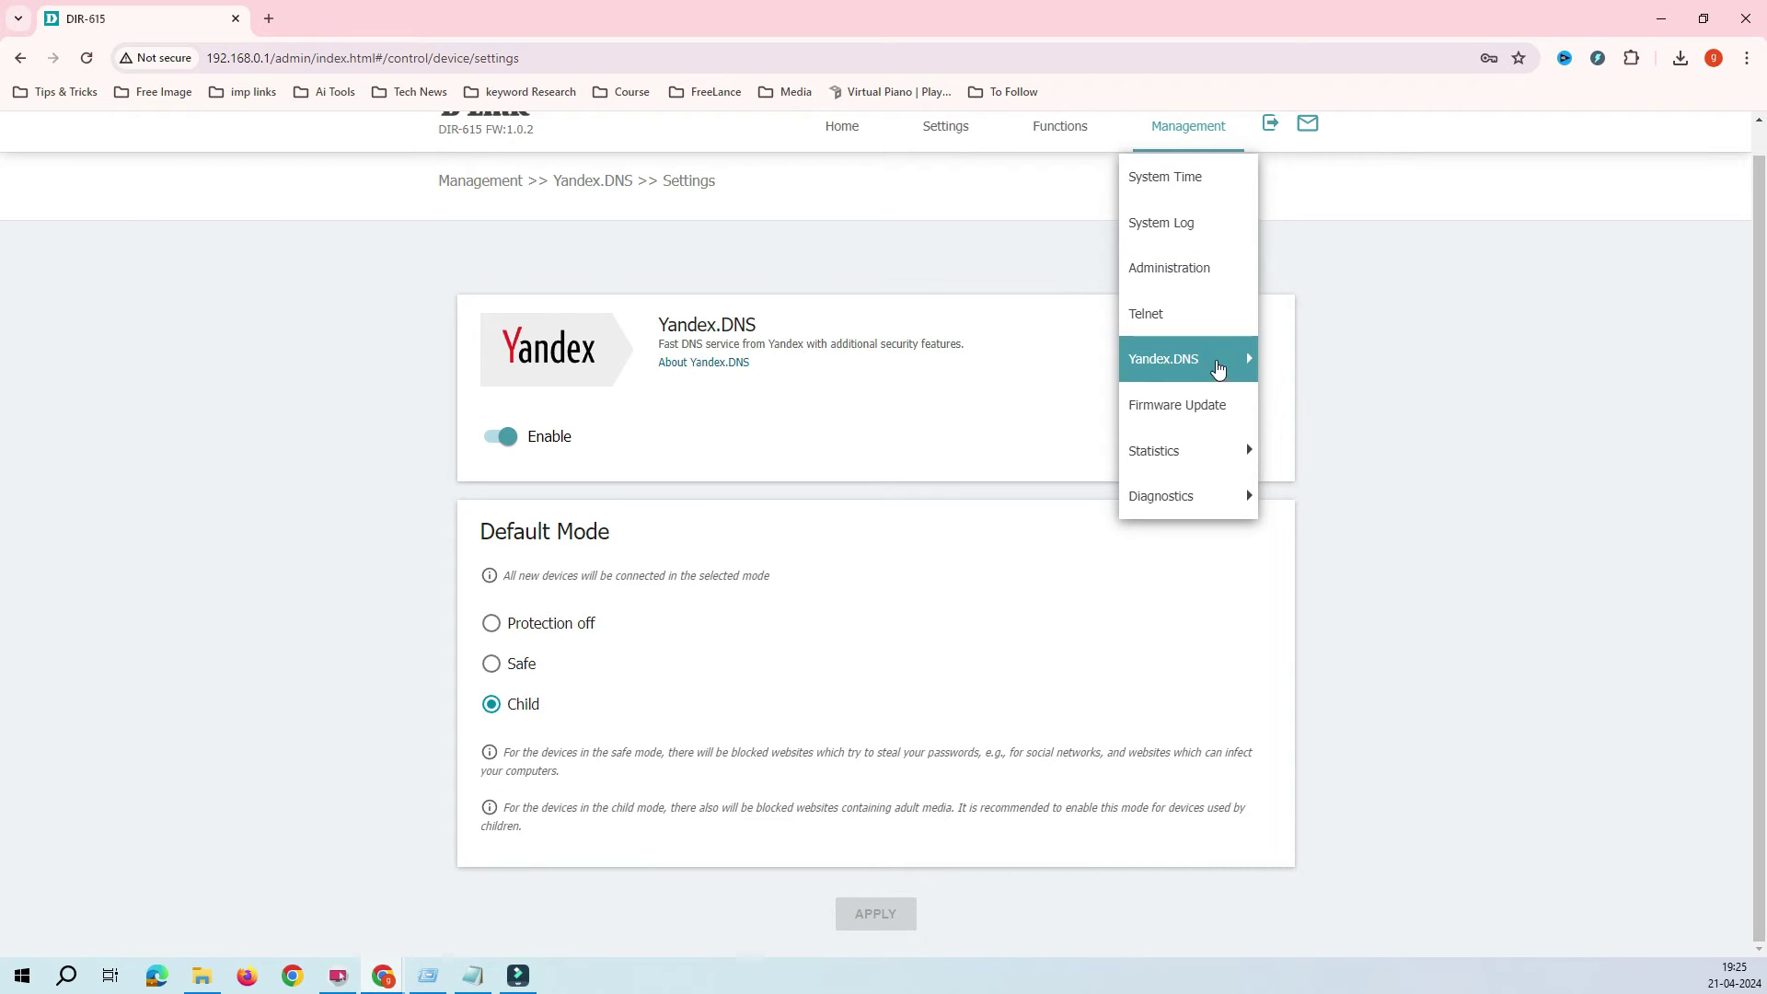
pyautogui.moveTo(1228, 360)
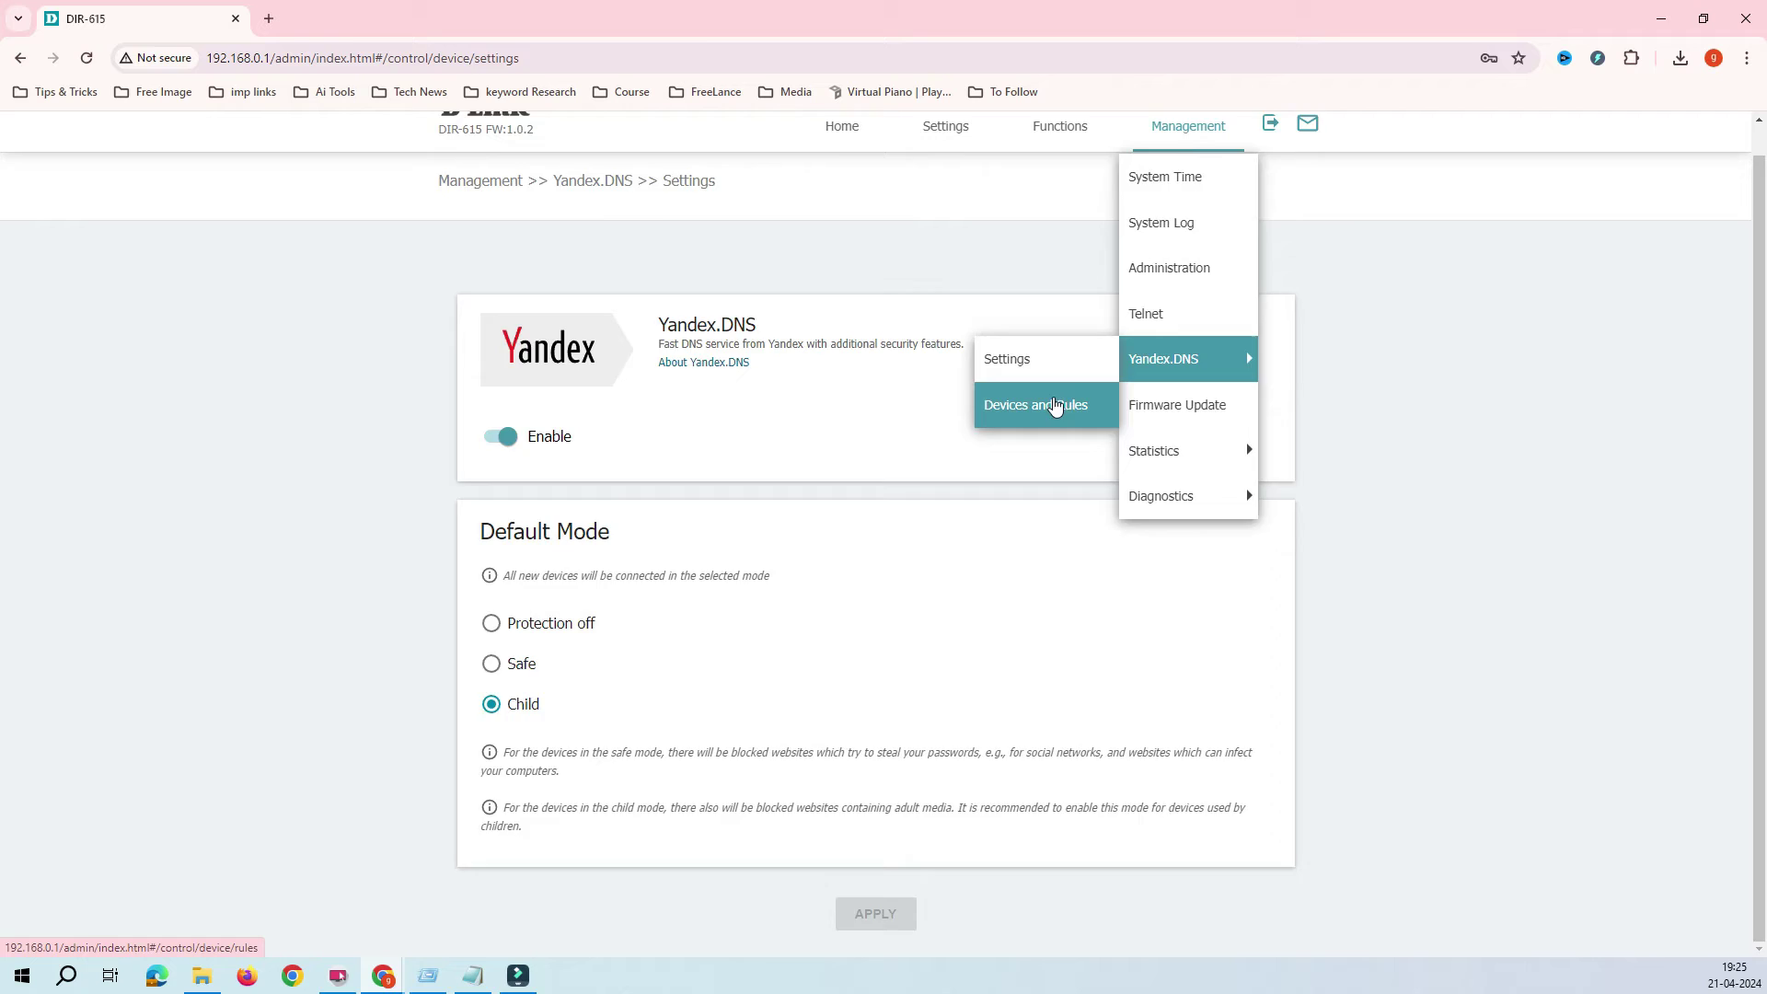
pyautogui.click(1055, 406)
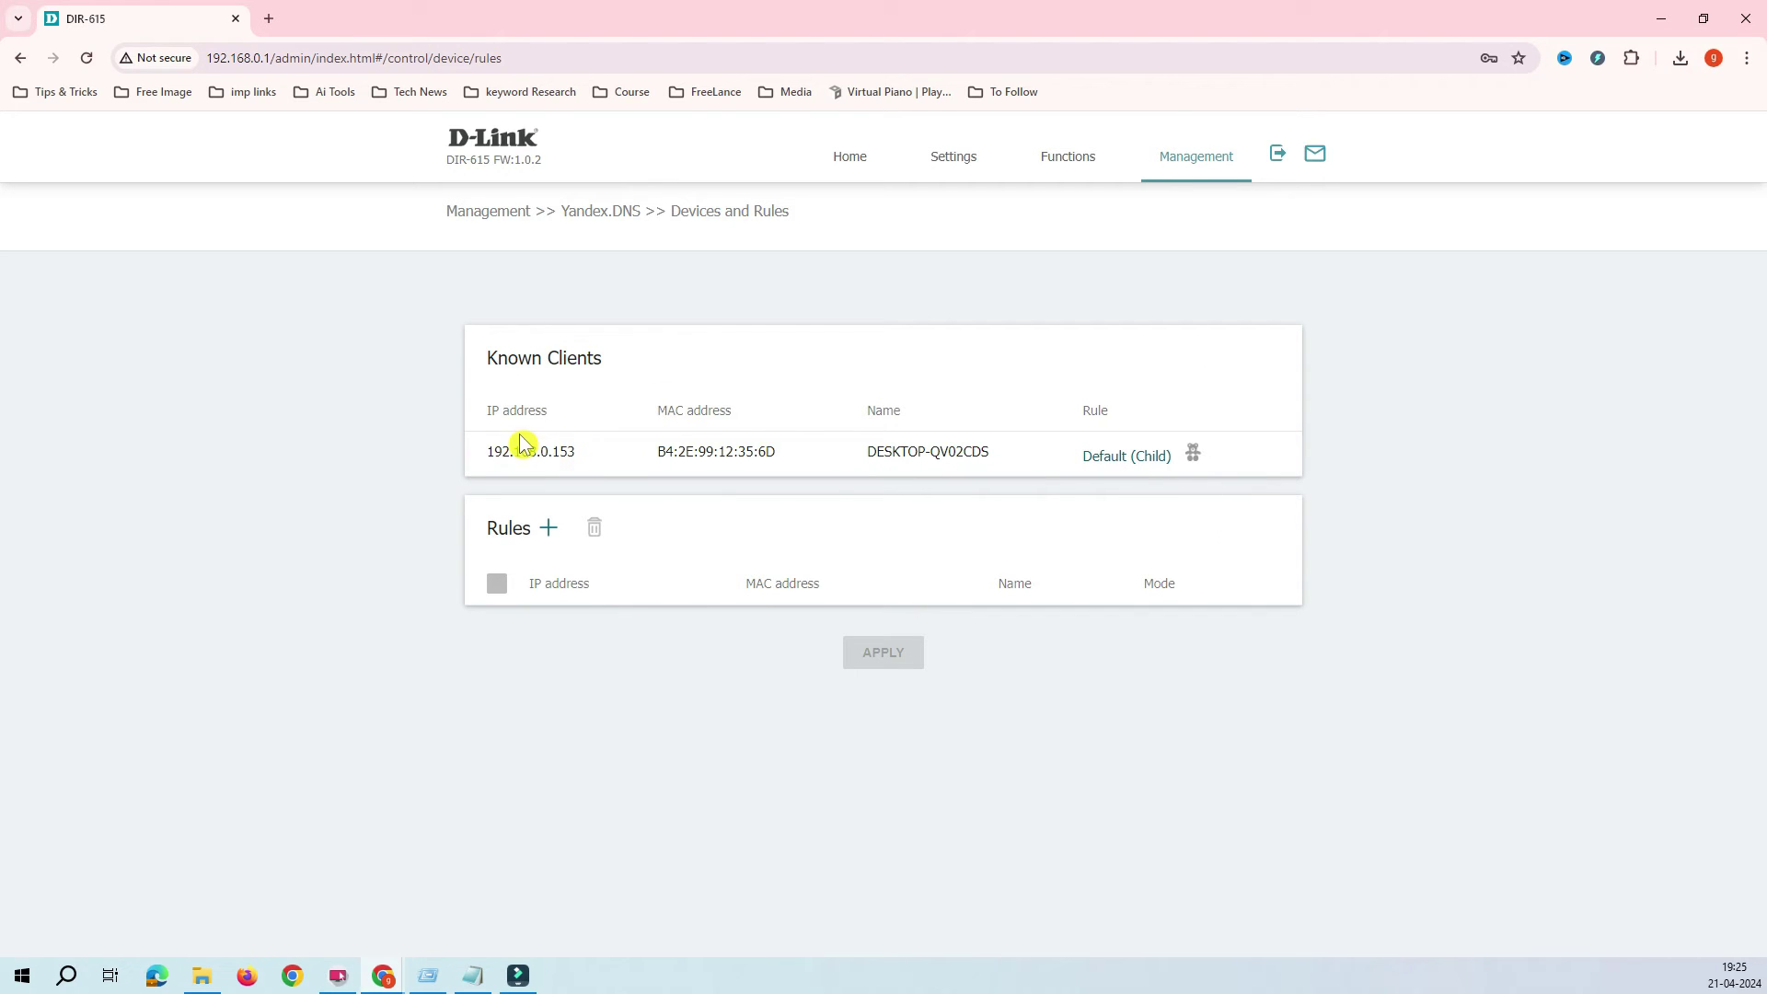
pyautogui.click(490, 449)
pyautogui.moveTo(578, 452); pyautogui.dragTo(487, 451)
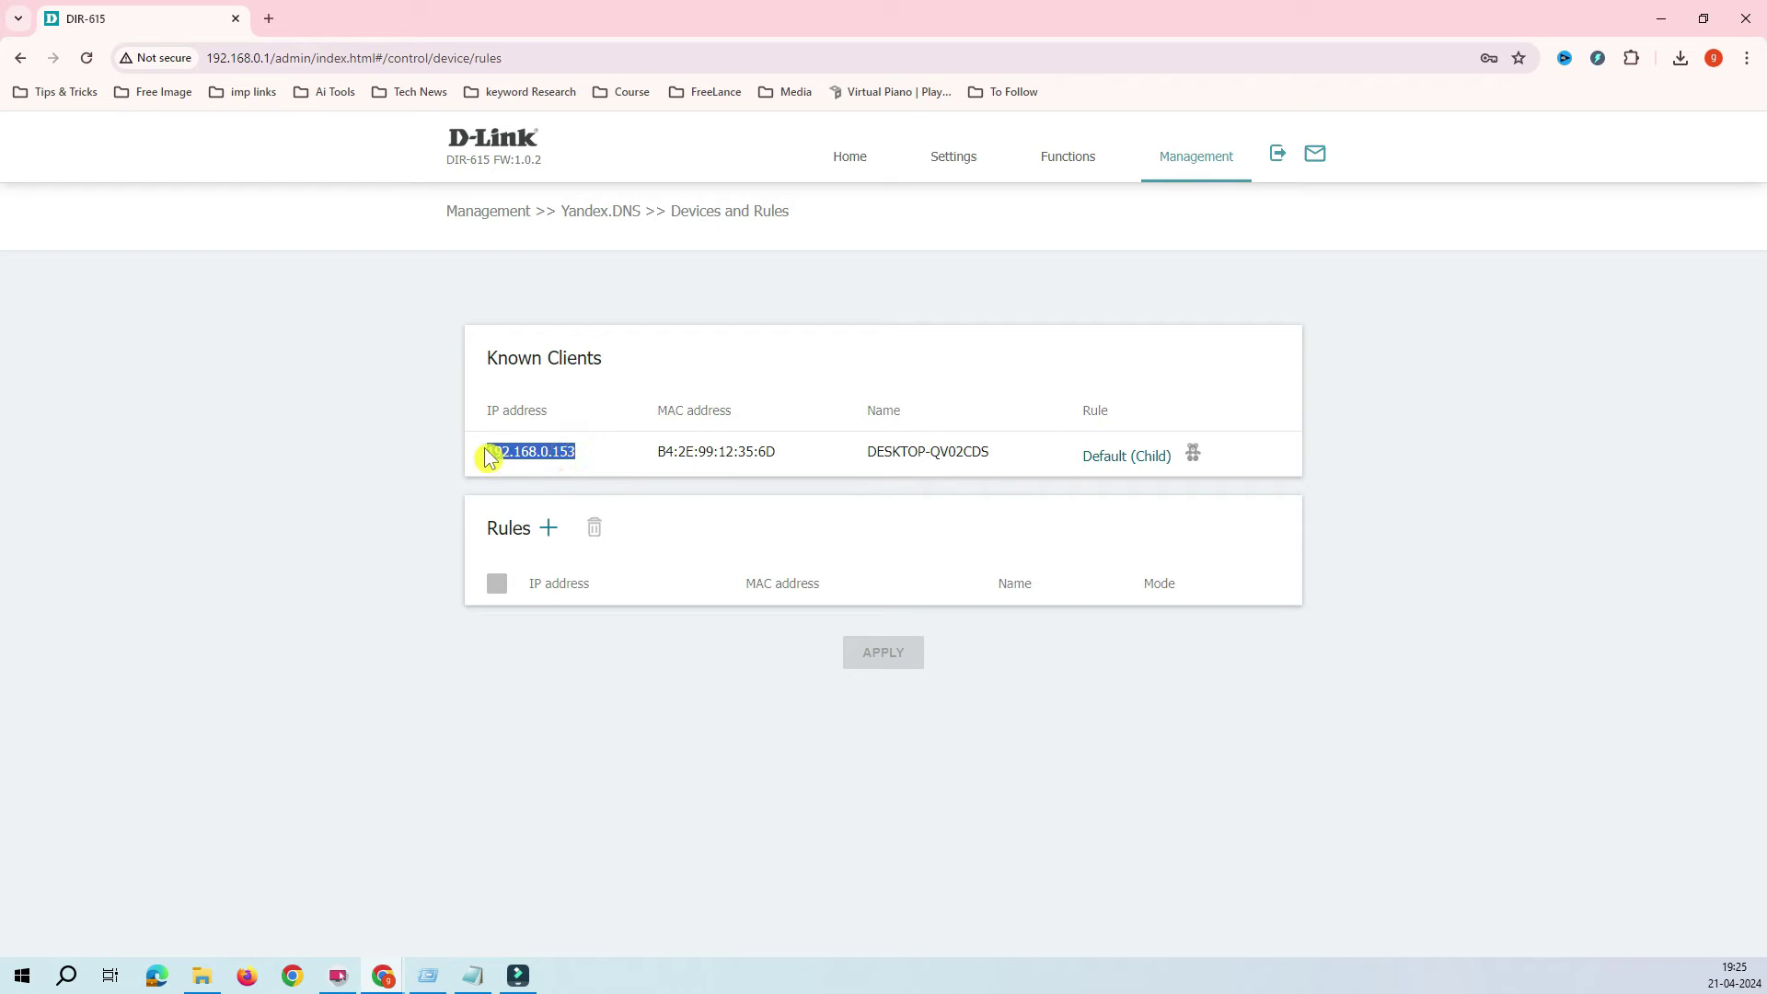
pyautogui.click(508, 454)
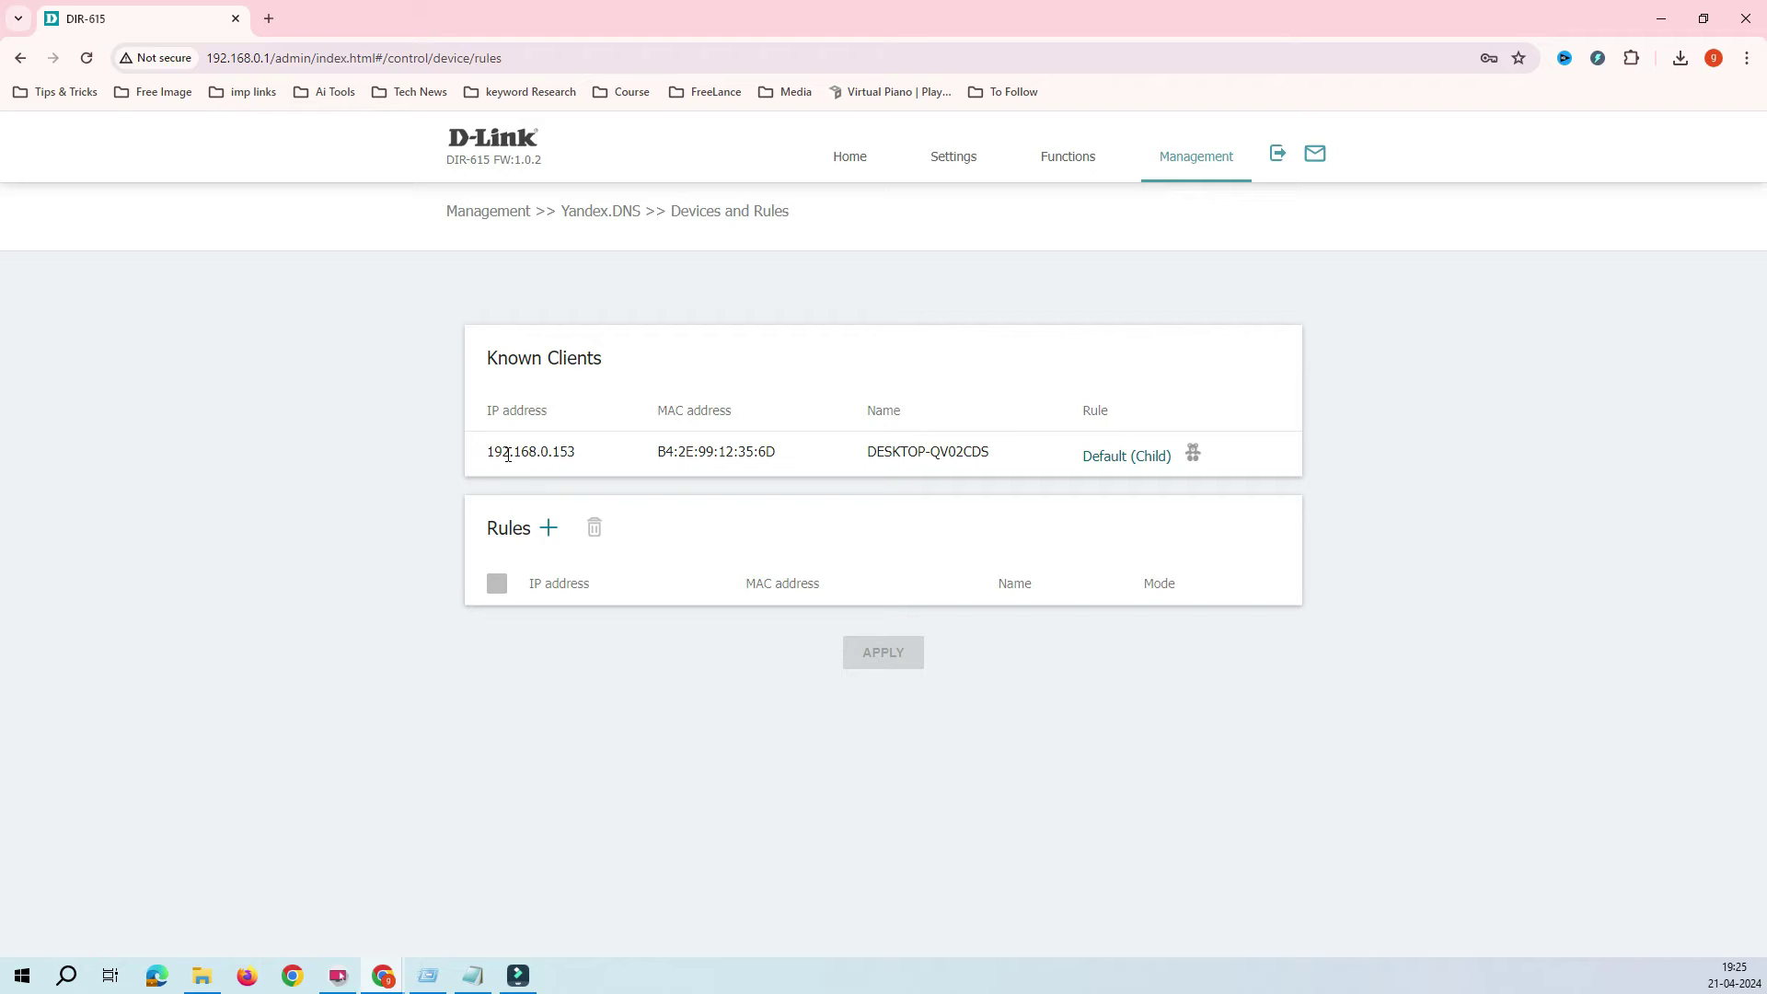
# Step: Launch Command Prompt through Run with cmd and move the console window left
pyautogui.rightClick(22, 975)
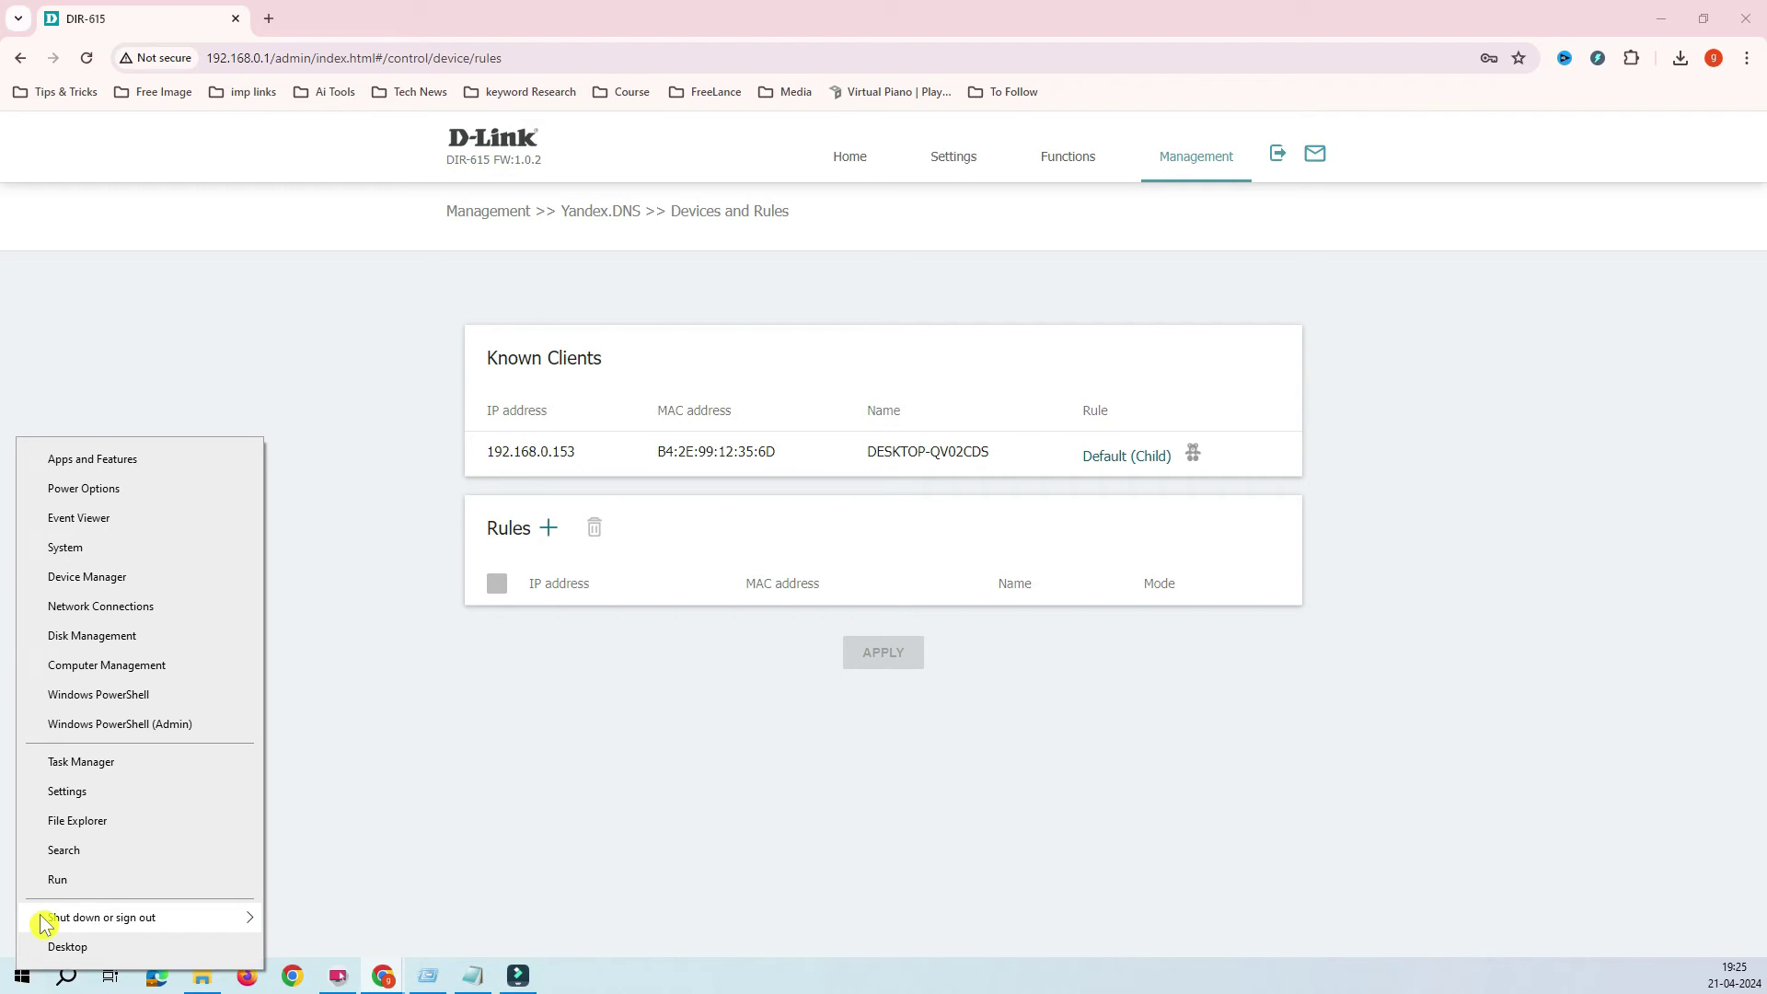
pyautogui.click(104, 883)
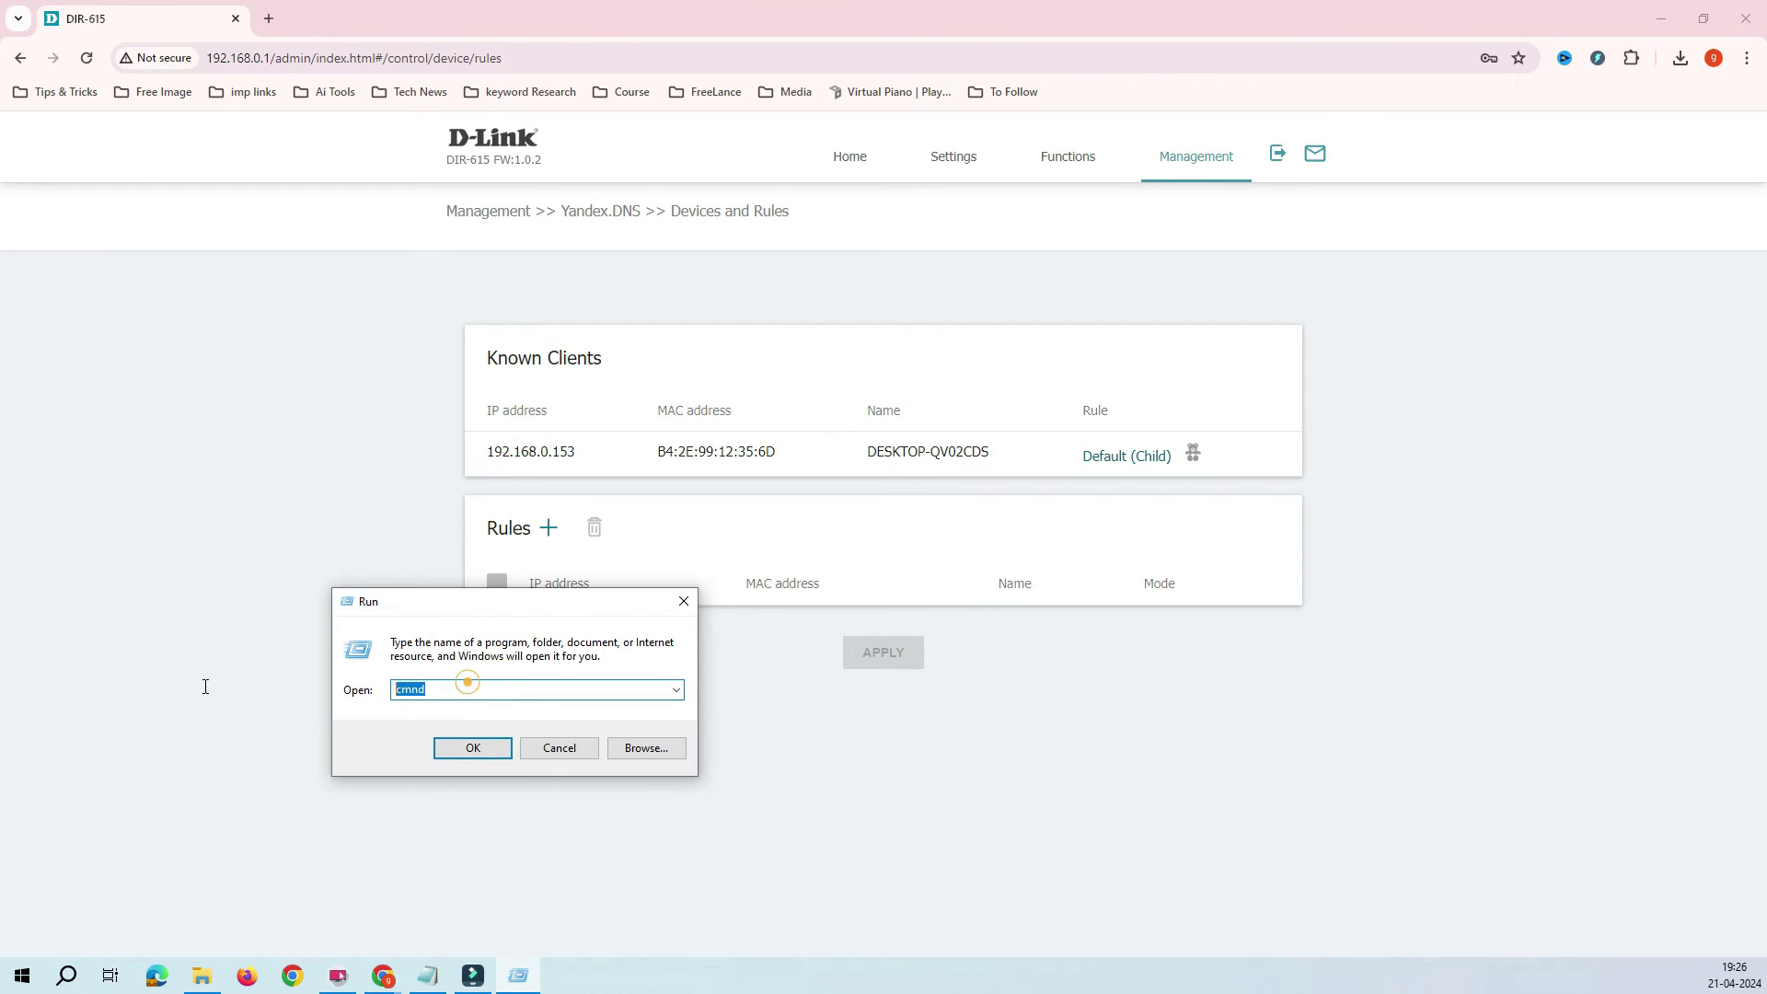
pyautogui.write('cmd')
pyautogui.press('Return')
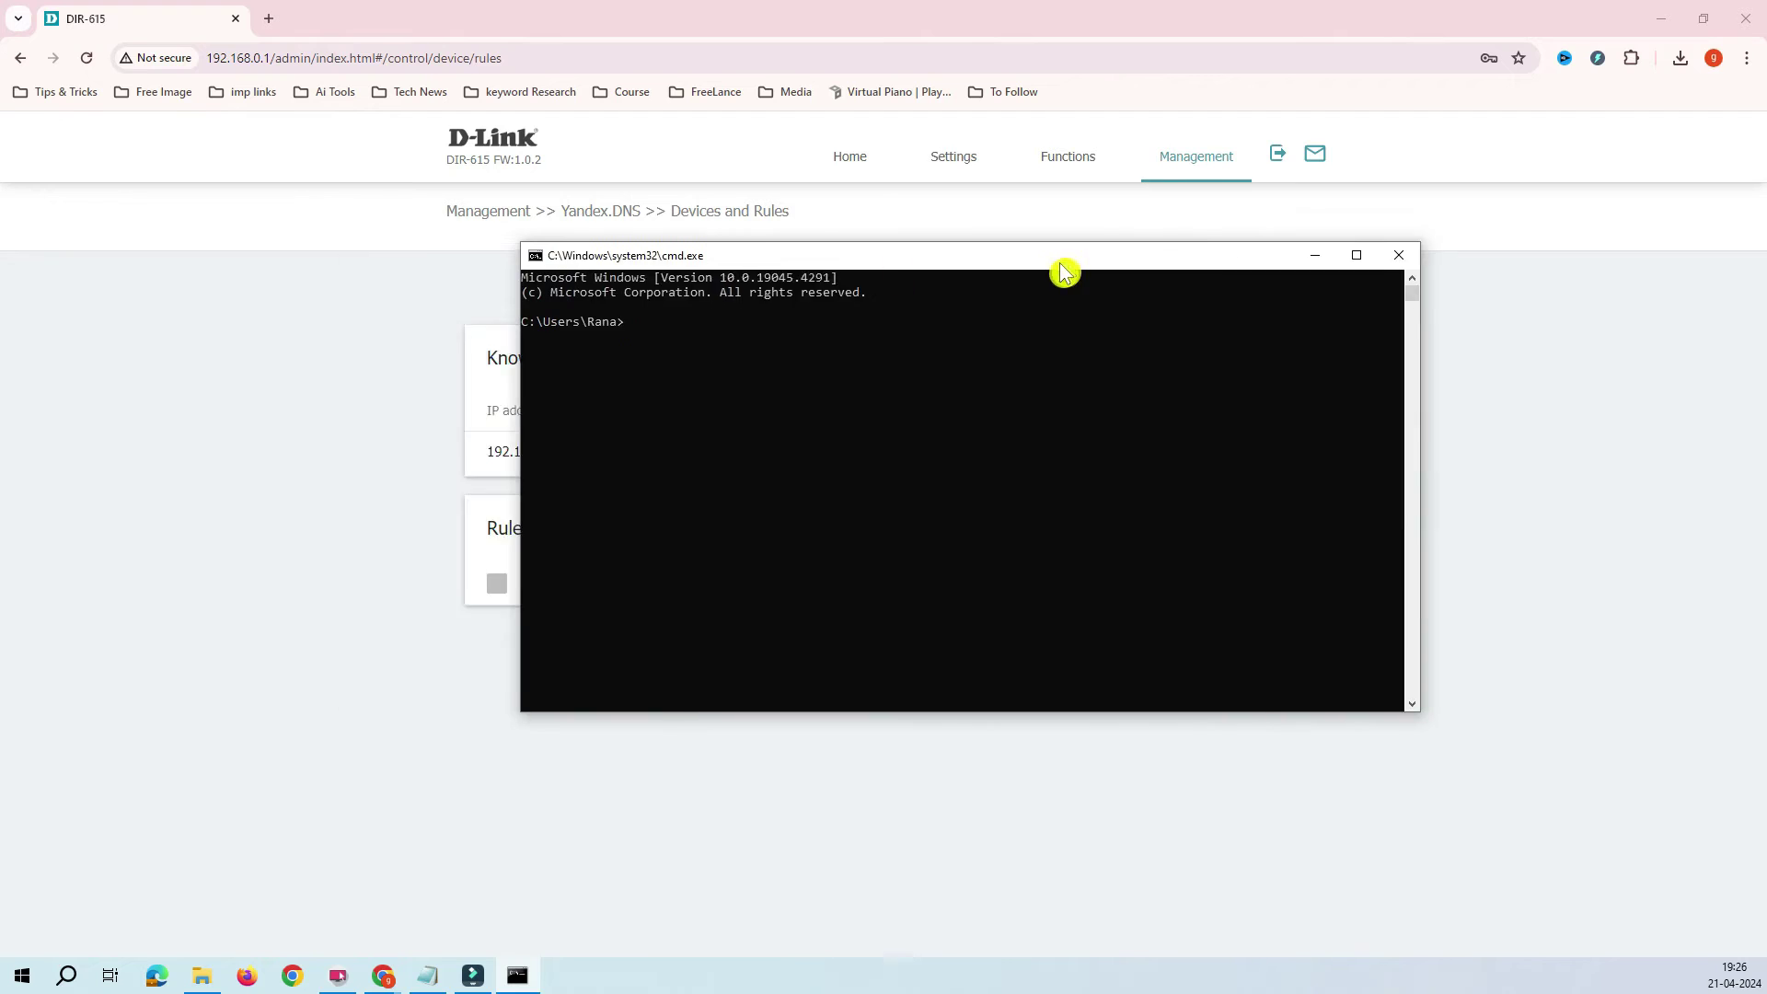
pyautogui.moveTo(1064, 272); pyautogui.dragTo(911, 272)
pyautogui.click(716, 378)
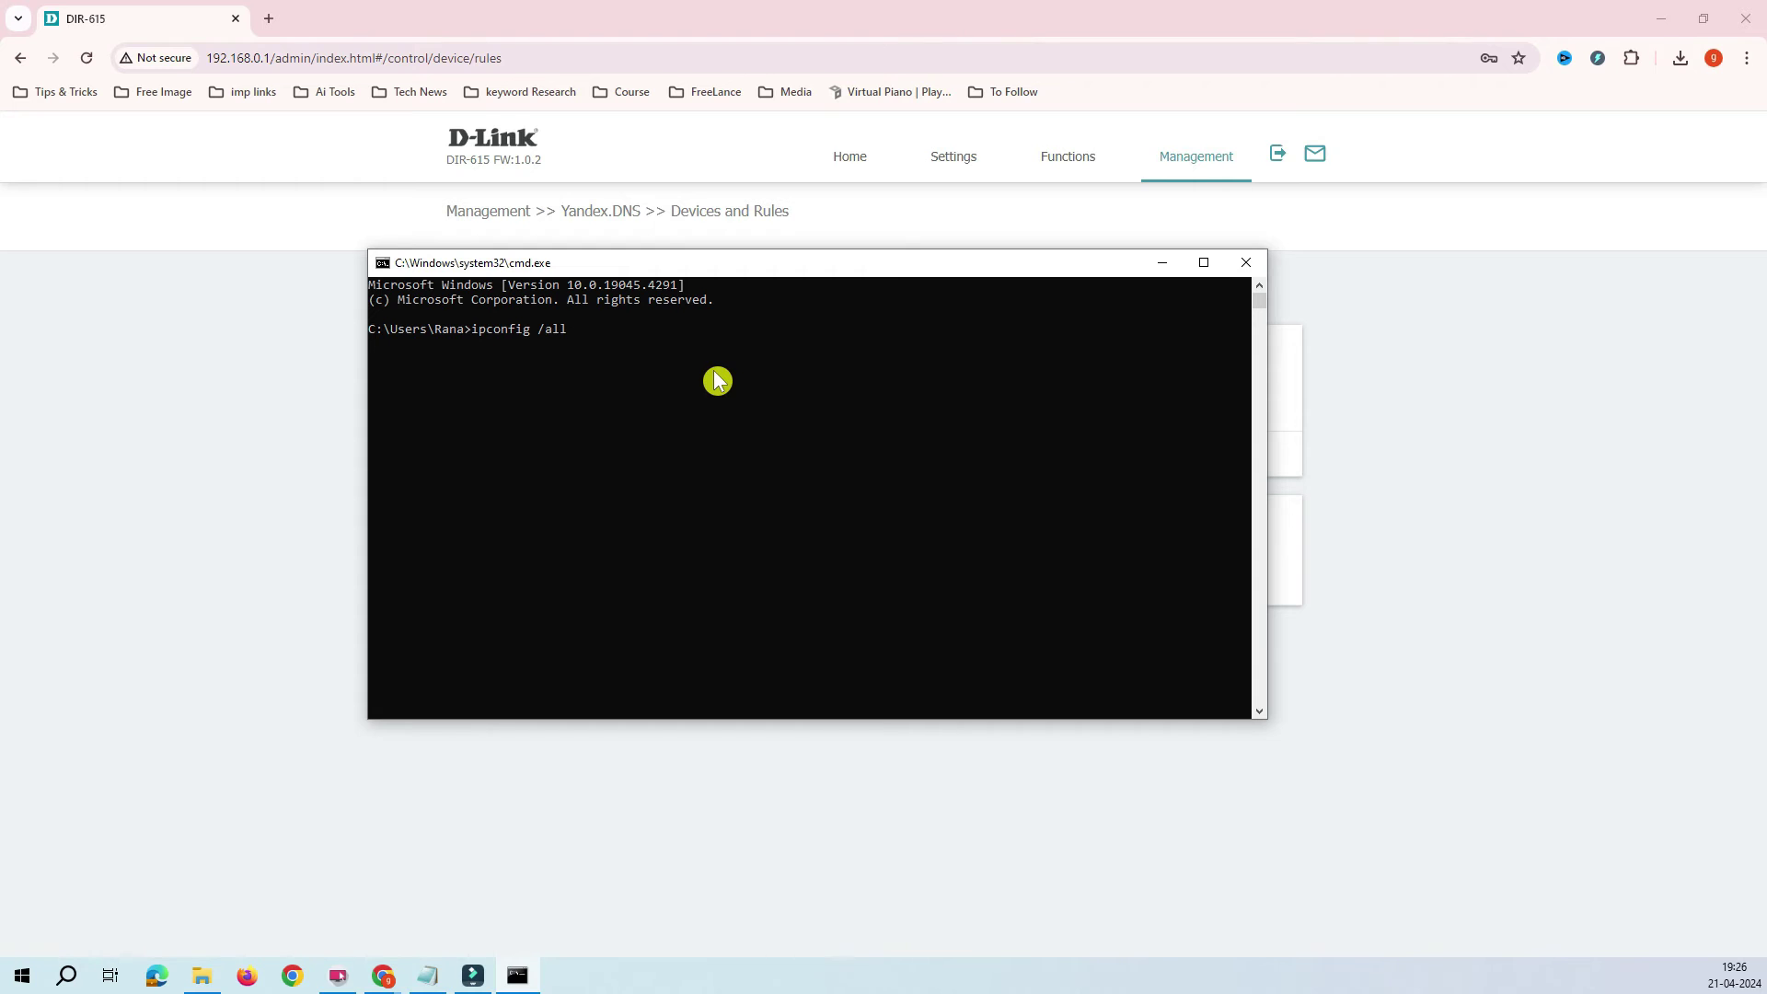
# Step: Run ipconfig /all and scroll to the Ethernet adapter section
pyautogui.write('ipconfig /all')
pyautogui.press('Return')
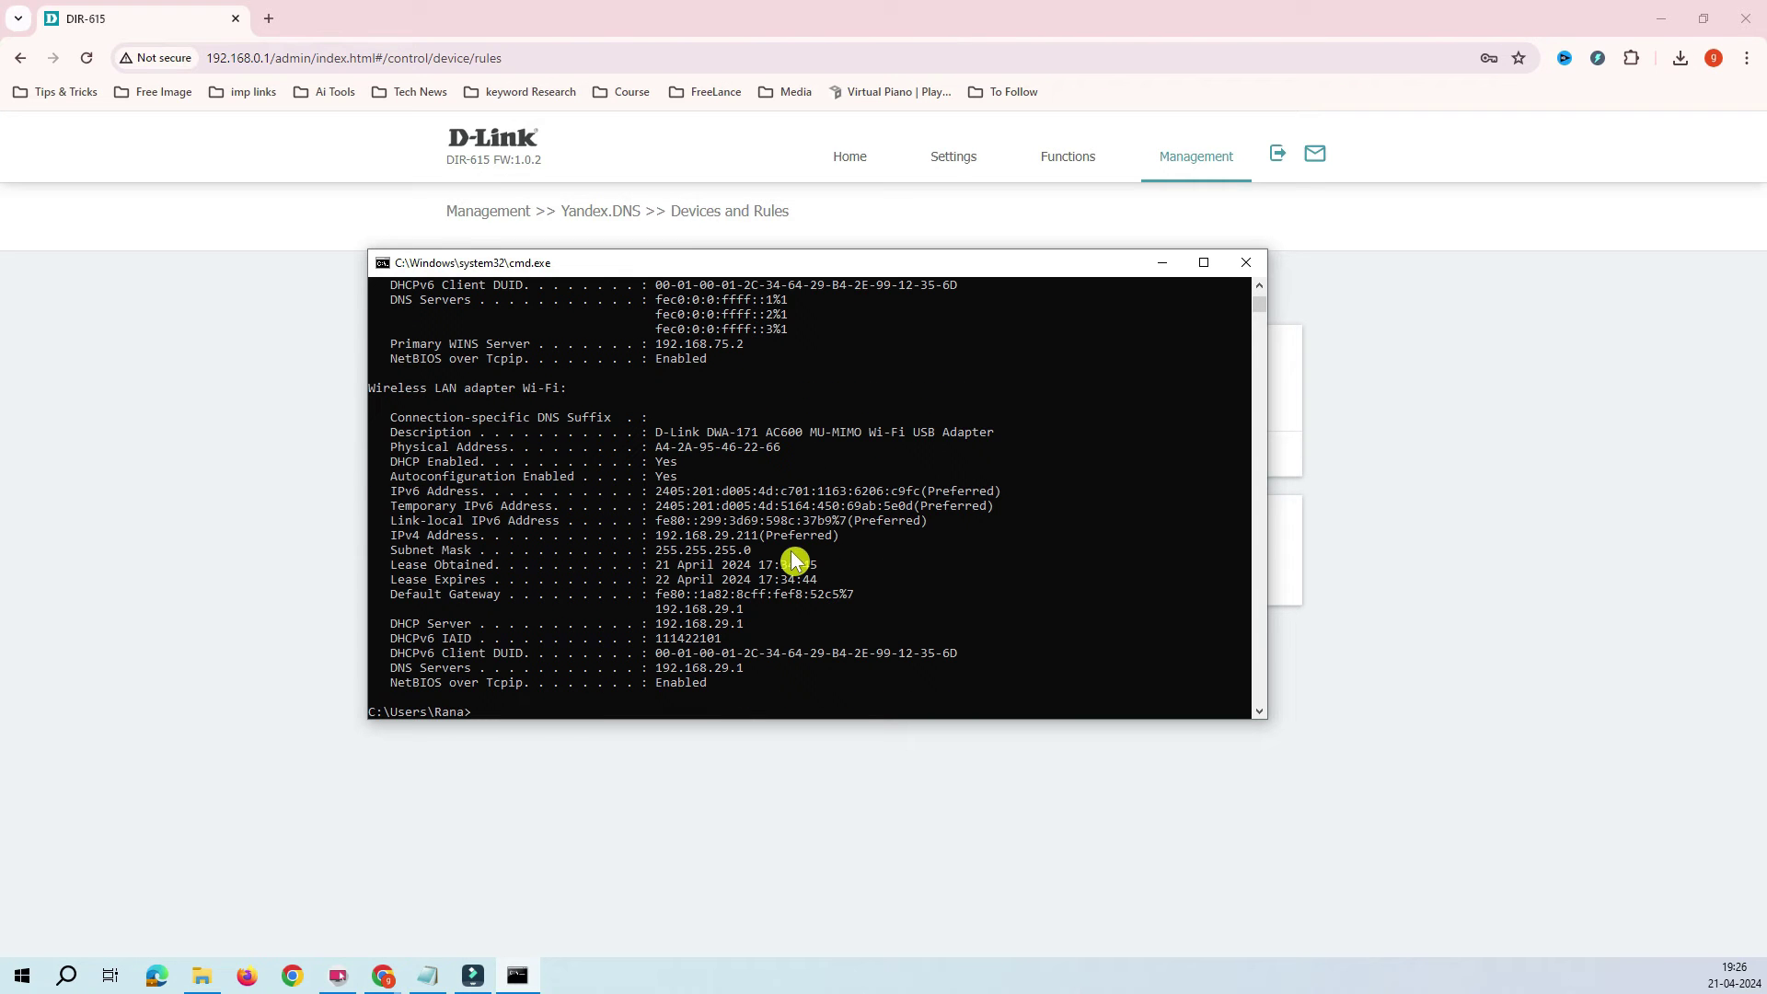
pyautogui.scroll(12, 791, 552)
pyautogui.scroll(15, 793, 559)
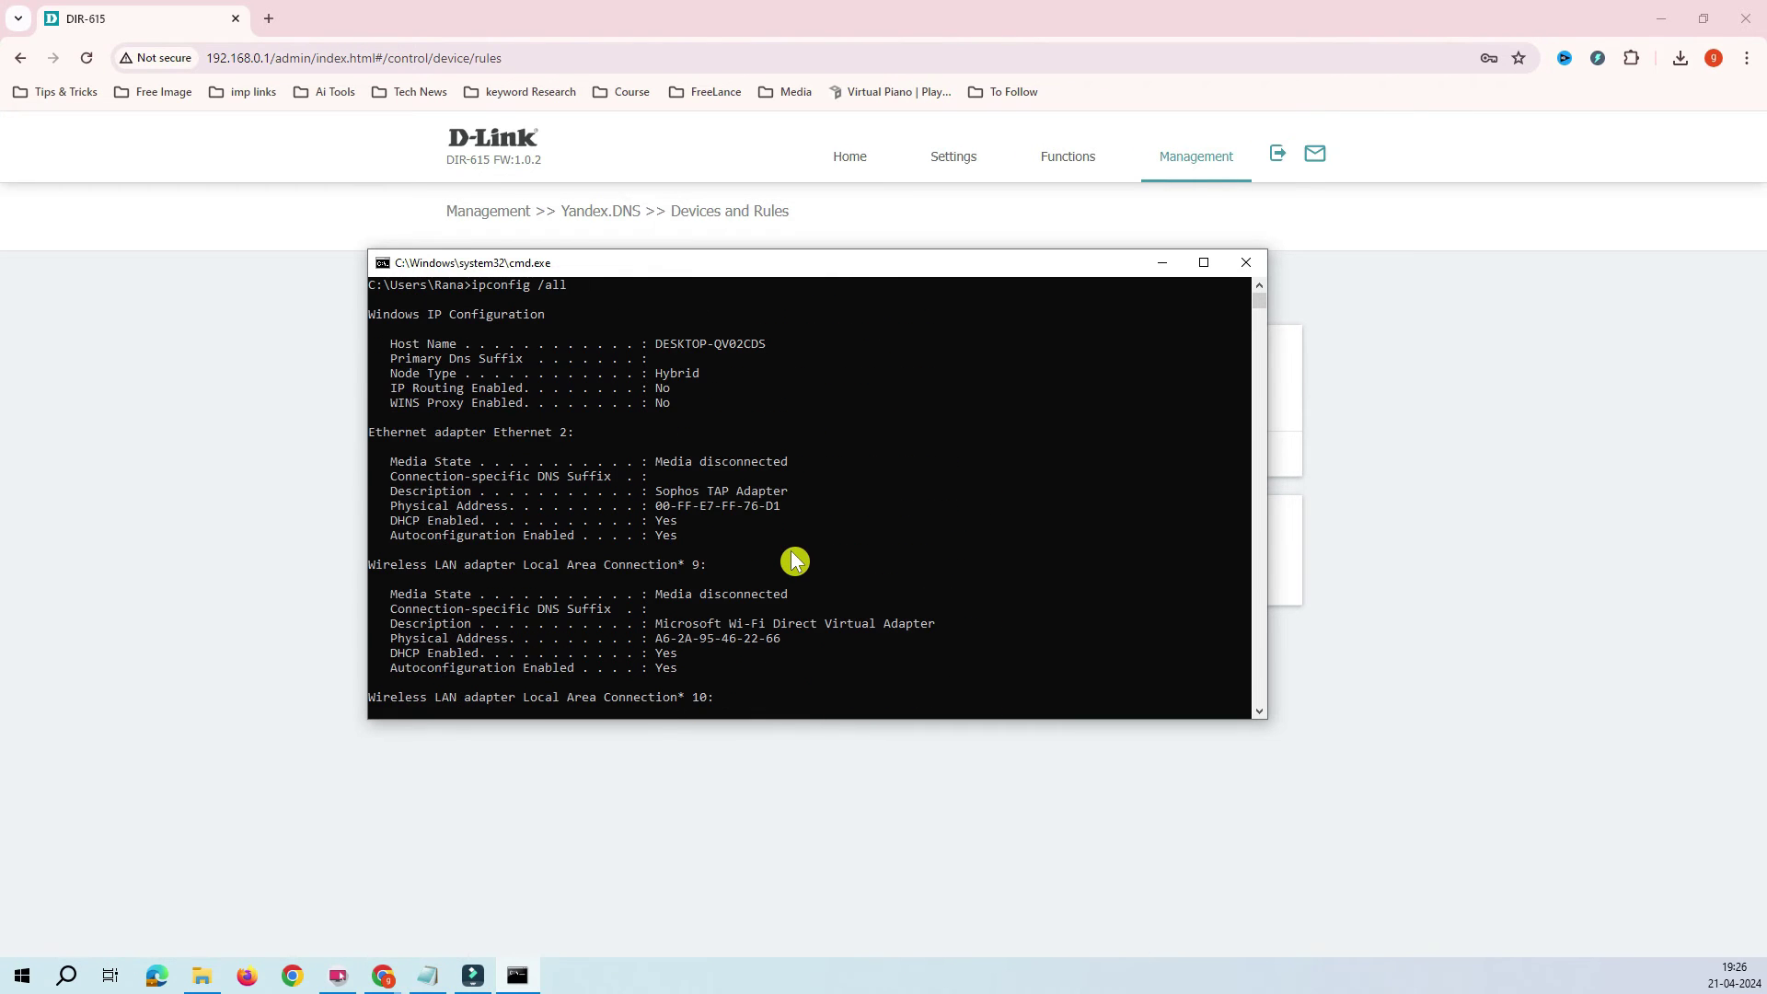
pyautogui.scroll(-4, 793, 559)
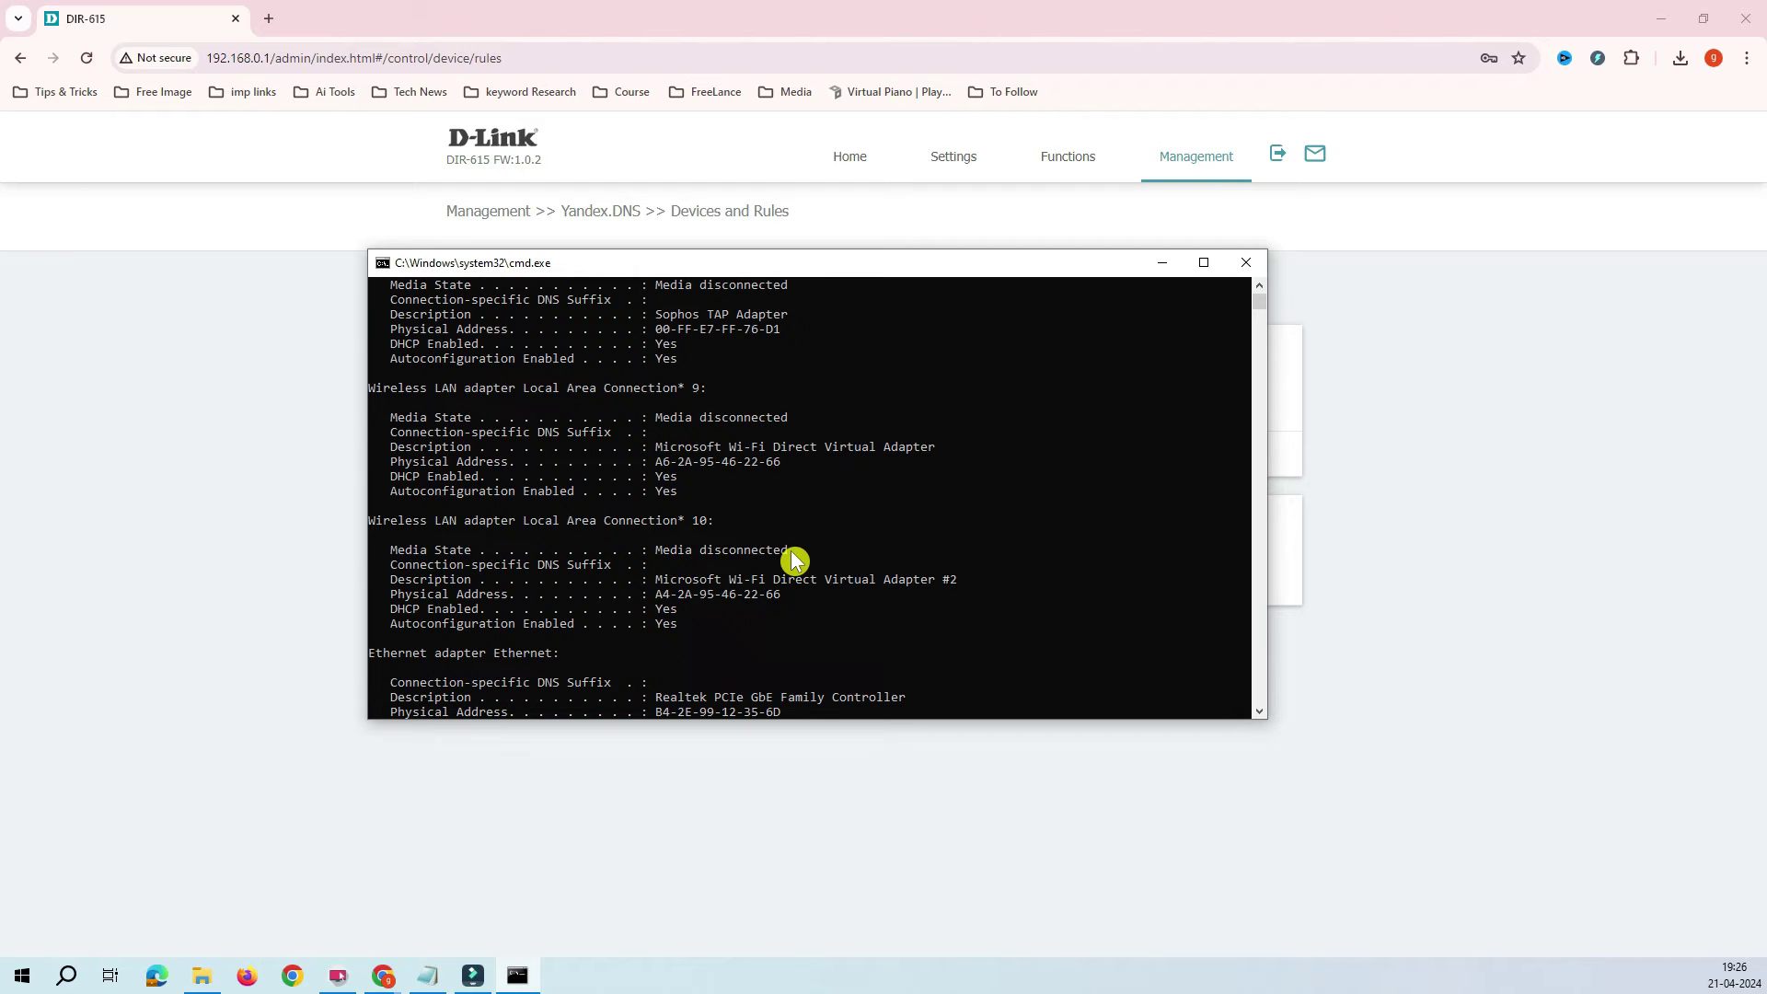
pyautogui.scroll(-1, 793, 559)
pyautogui.scroll(-1, 793, 559)
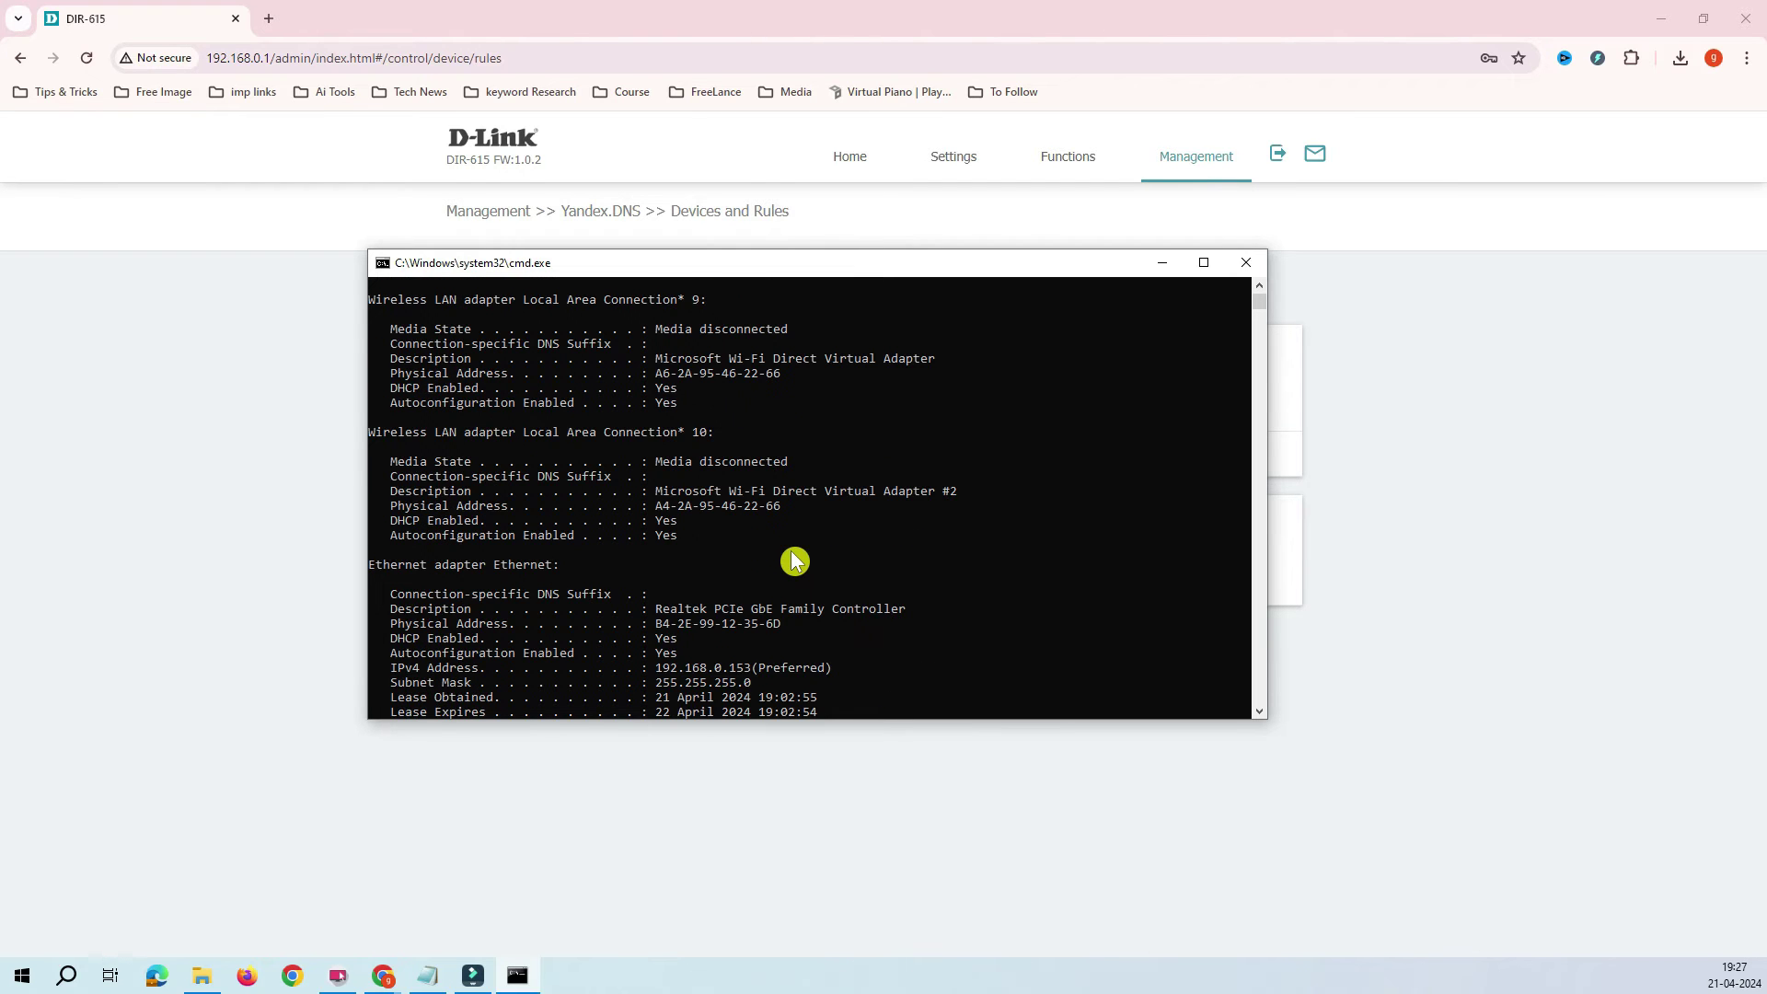
pyautogui.scroll(-1, 793, 559)
pyautogui.moveTo(383, 523); pyautogui.dragTo(571, 519)
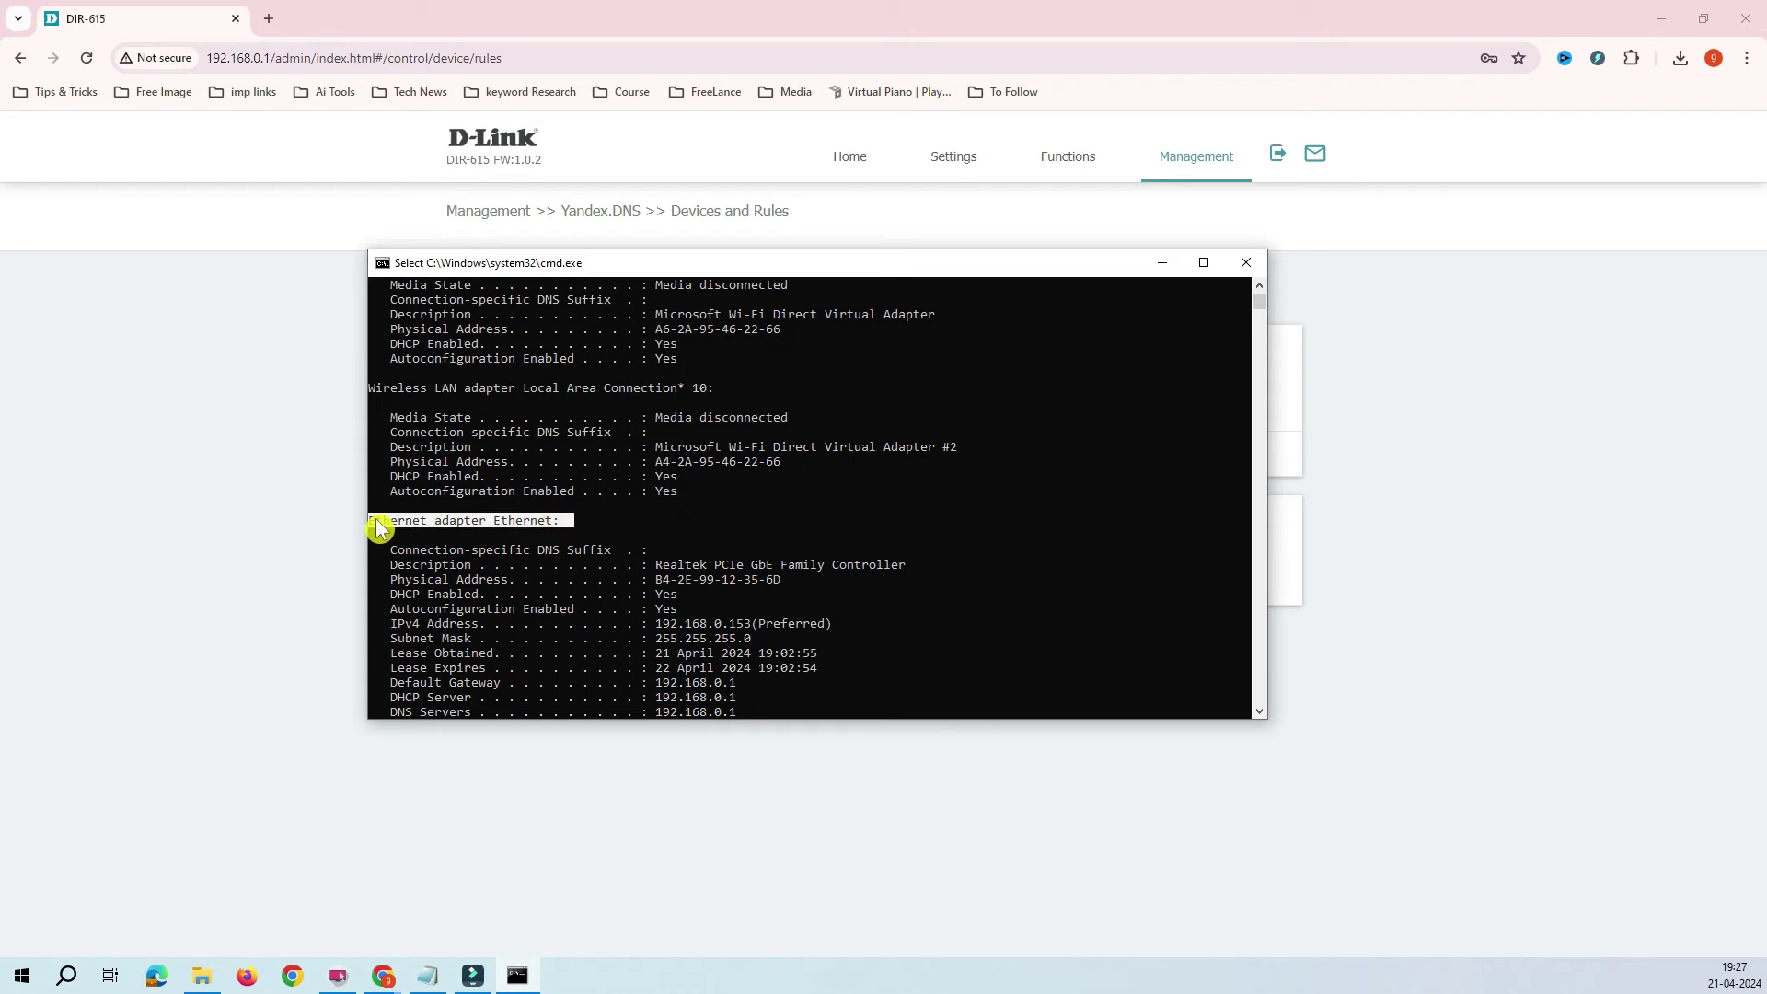
pyautogui.moveTo(380, 521); pyautogui.dragTo(371, 475)
pyautogui.scroll(-1, 550, 524)
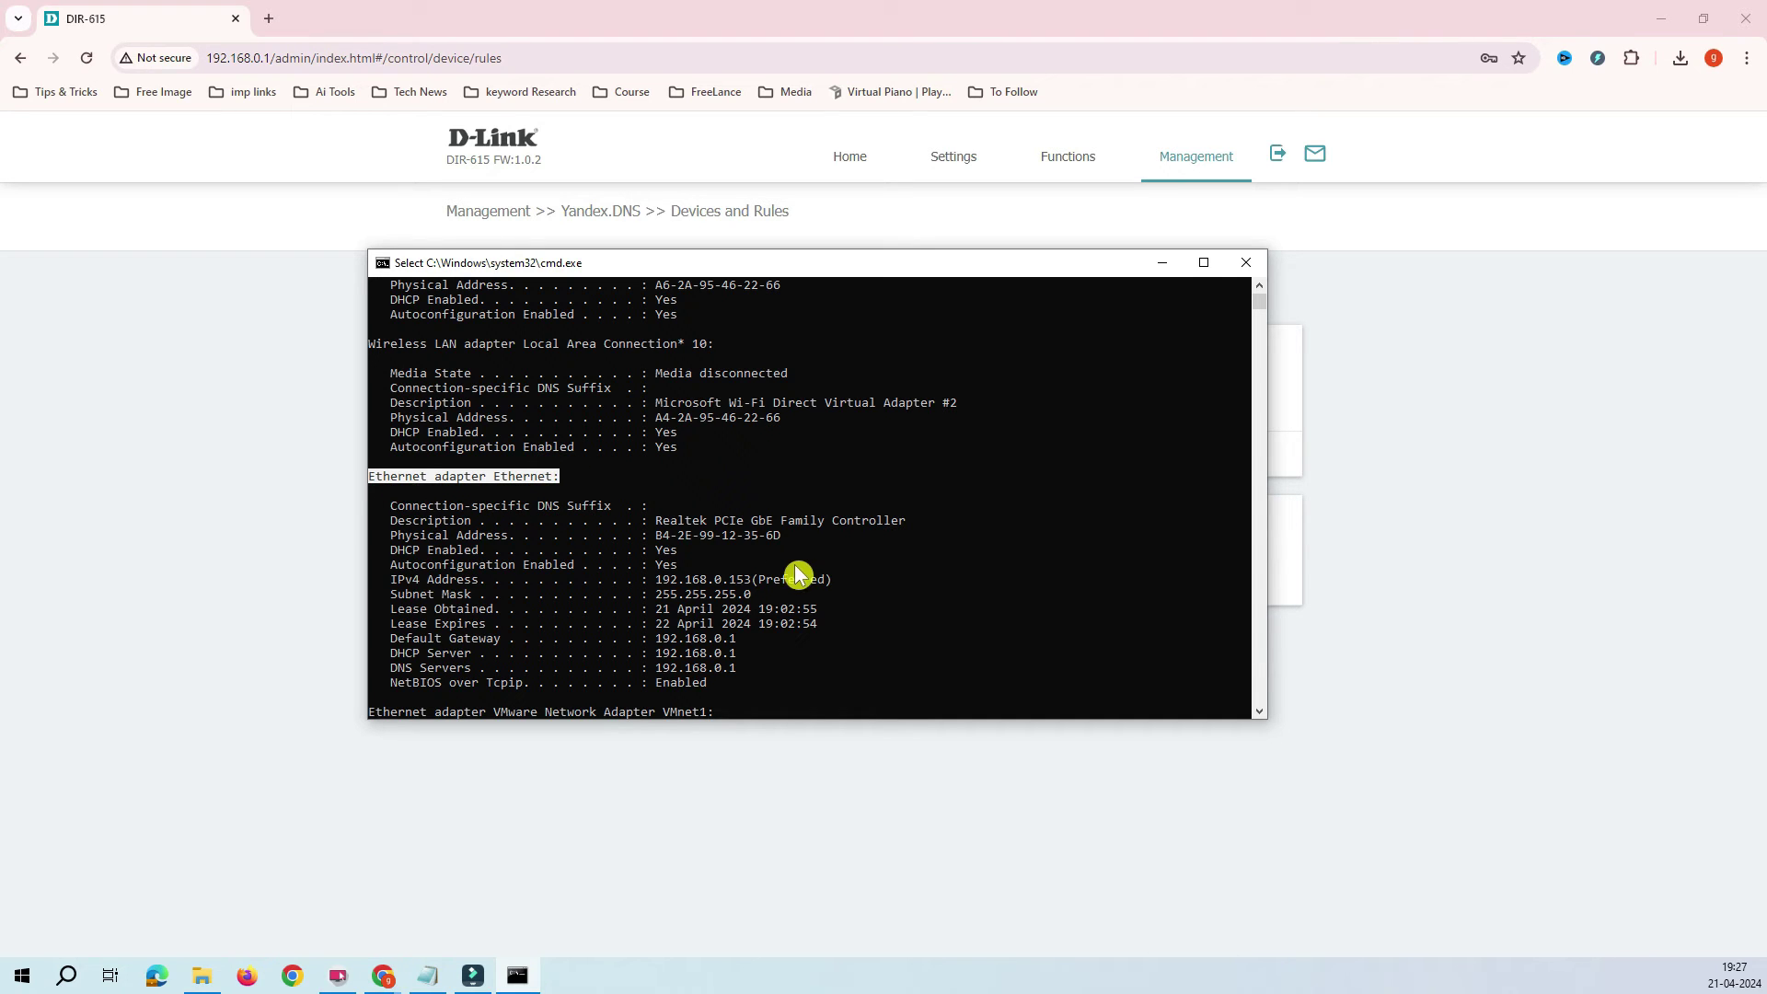
# Step: Highlight the Ethernet MAC B4-2E-99-12-35-6D and IPv4 address 192.168.0.153
pyautogui.click(493, 512)
pyautogui.doubleClick(707, 535)
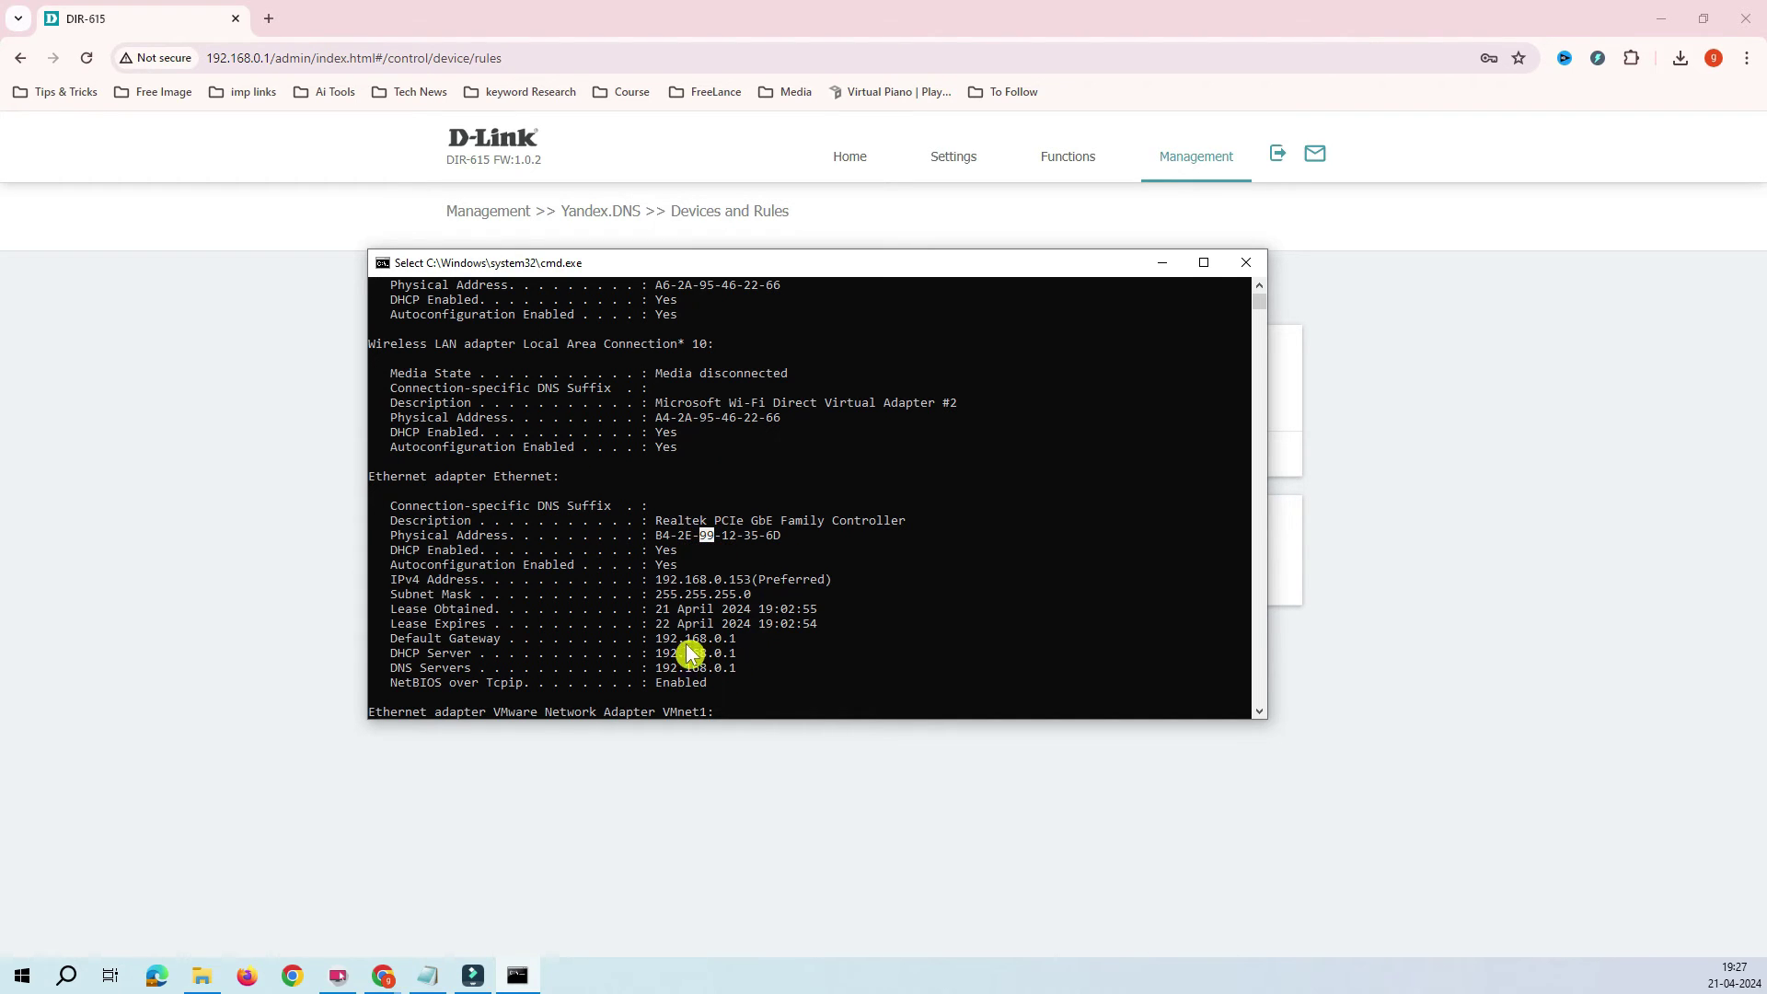
pyautogui.moveTo(738, 580); pyautogui.dragTo(778, 537)
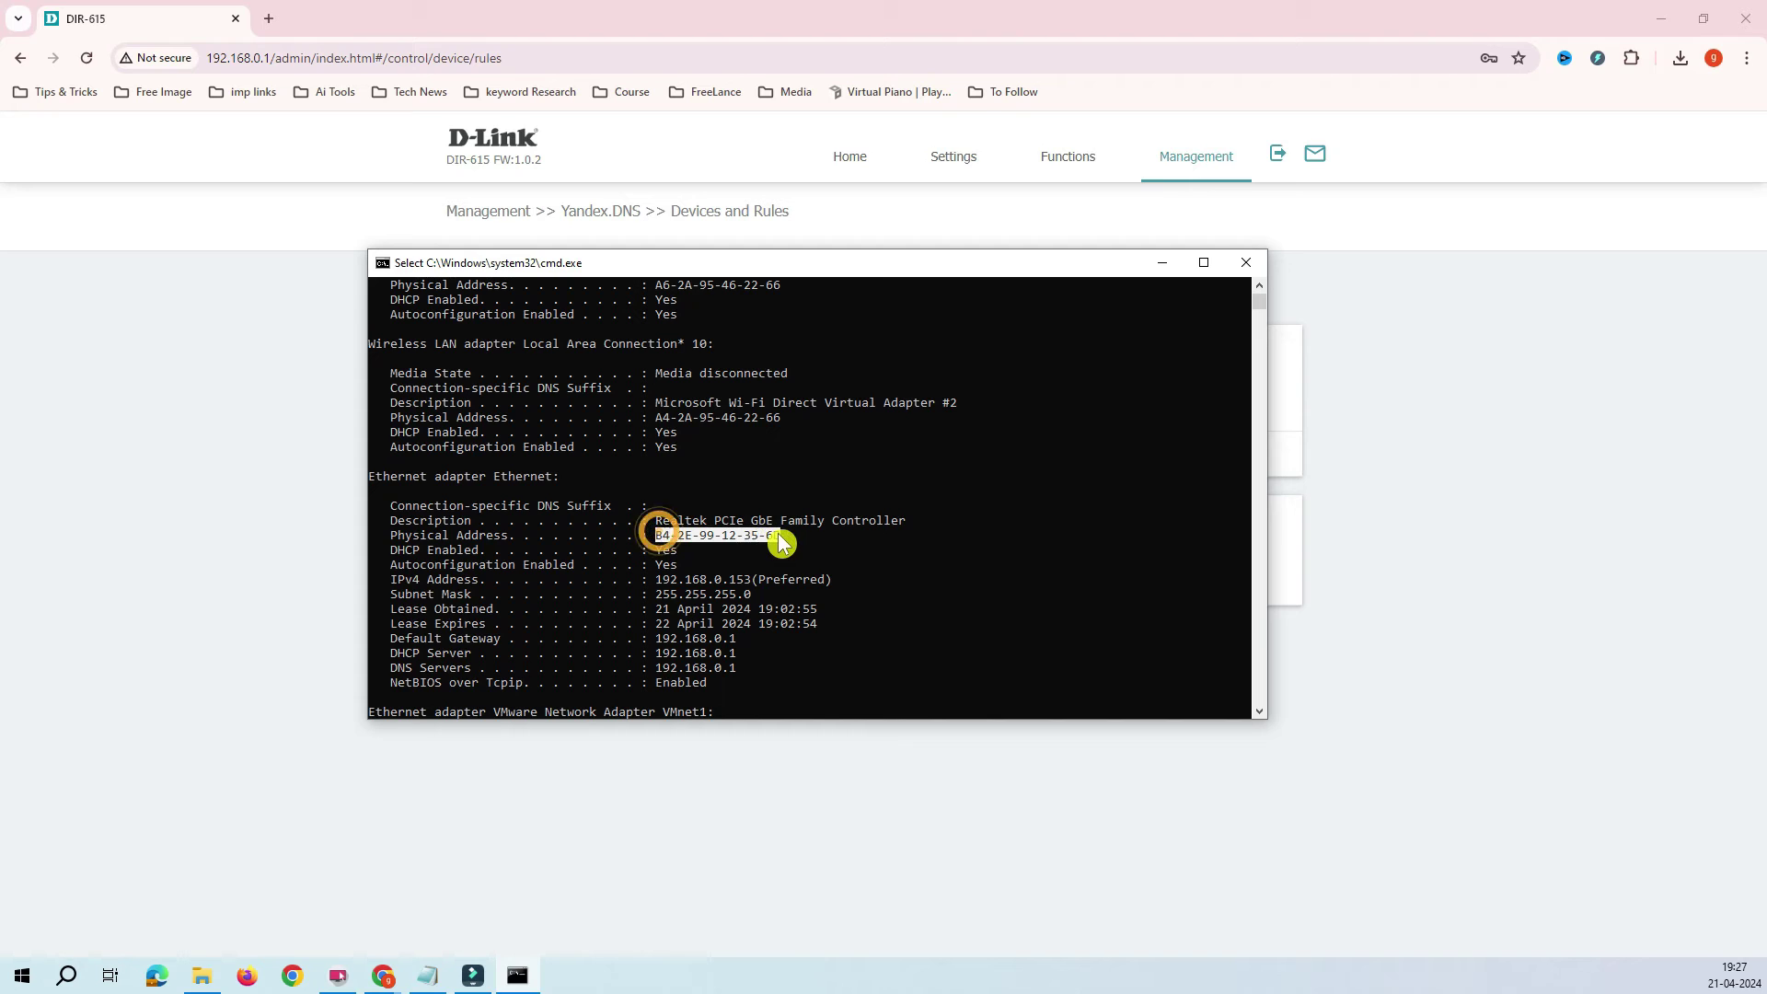
pyautogui.moveTo(657, 536); pyautogui.dragTo(786, 538)
pyautogui.click(785, 537)
pyautogui.moveTo(654, 536); pyautogui.dragTo(780, 534)
pyautogui.moveTo(405, 535); pyautogui.dragTo(758, 536)
pyautogui.moveTo(399, 580); pyautogui.dragTo(852, 580)
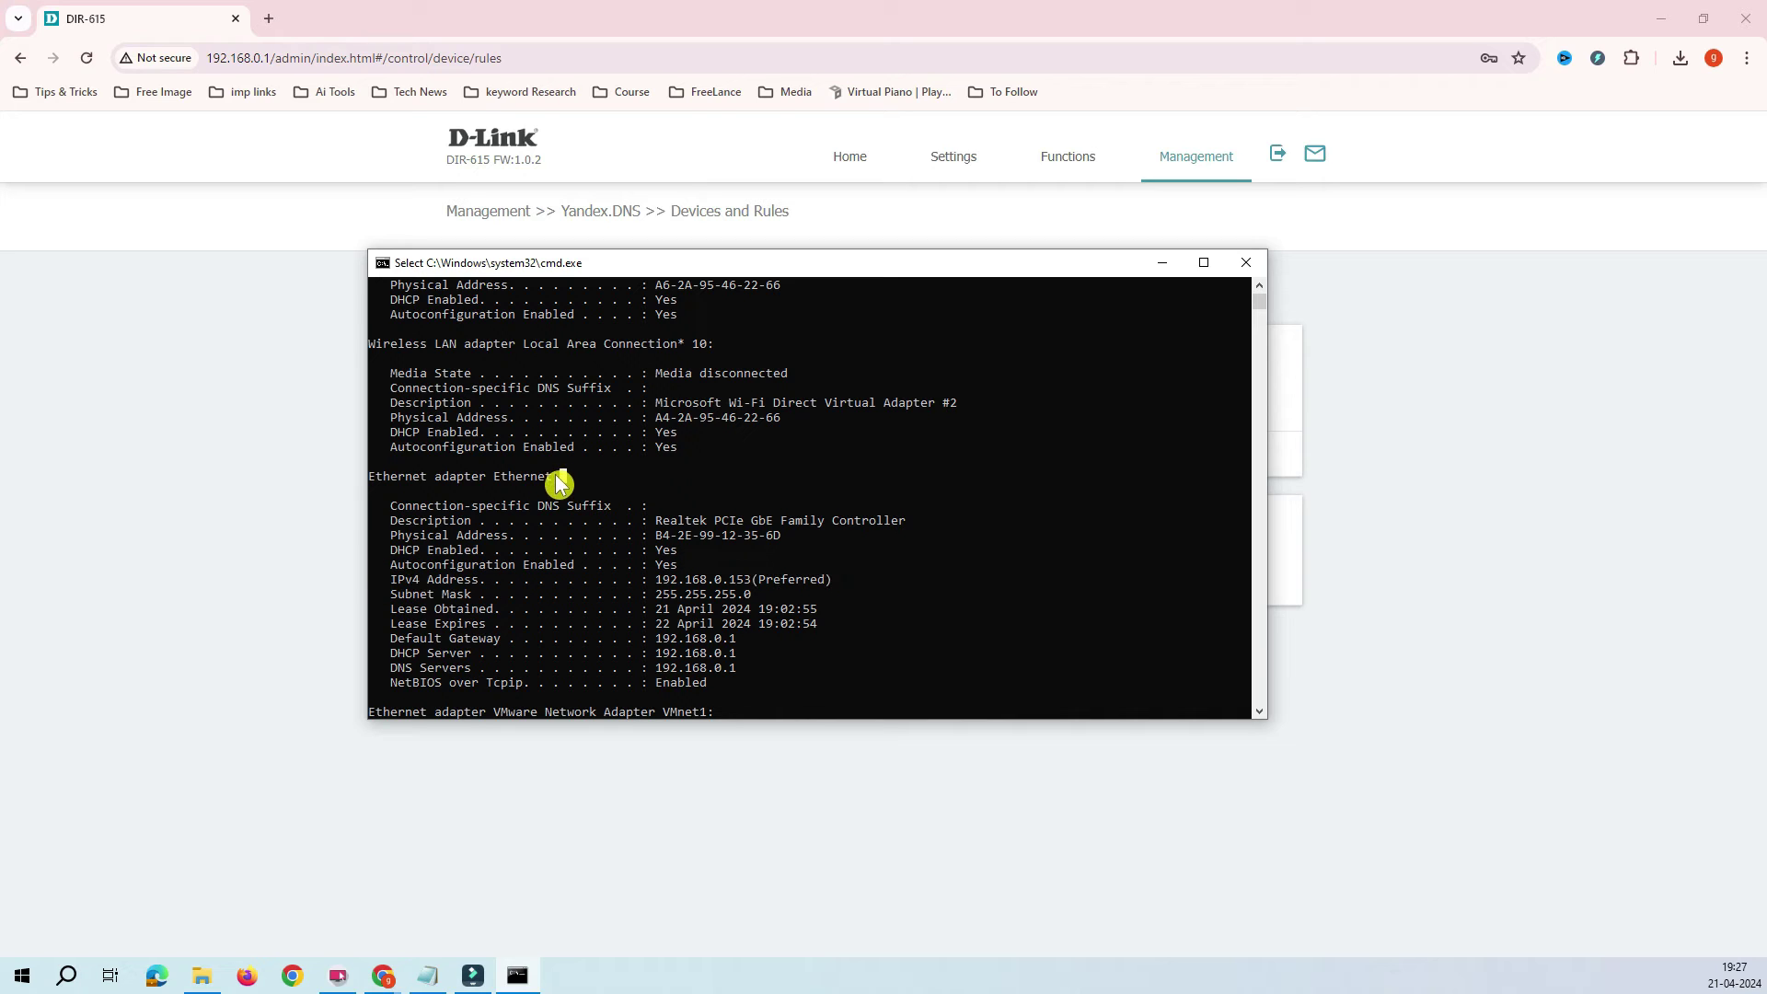
pyautogui.moveTo(558, 475); pyautogui.dragTo(370, 475)
# Step: Scroll down to the Wireless LAN adapter Wi-Fi section and mark its heading
pyautogui.scroll(-1, 589, 511)
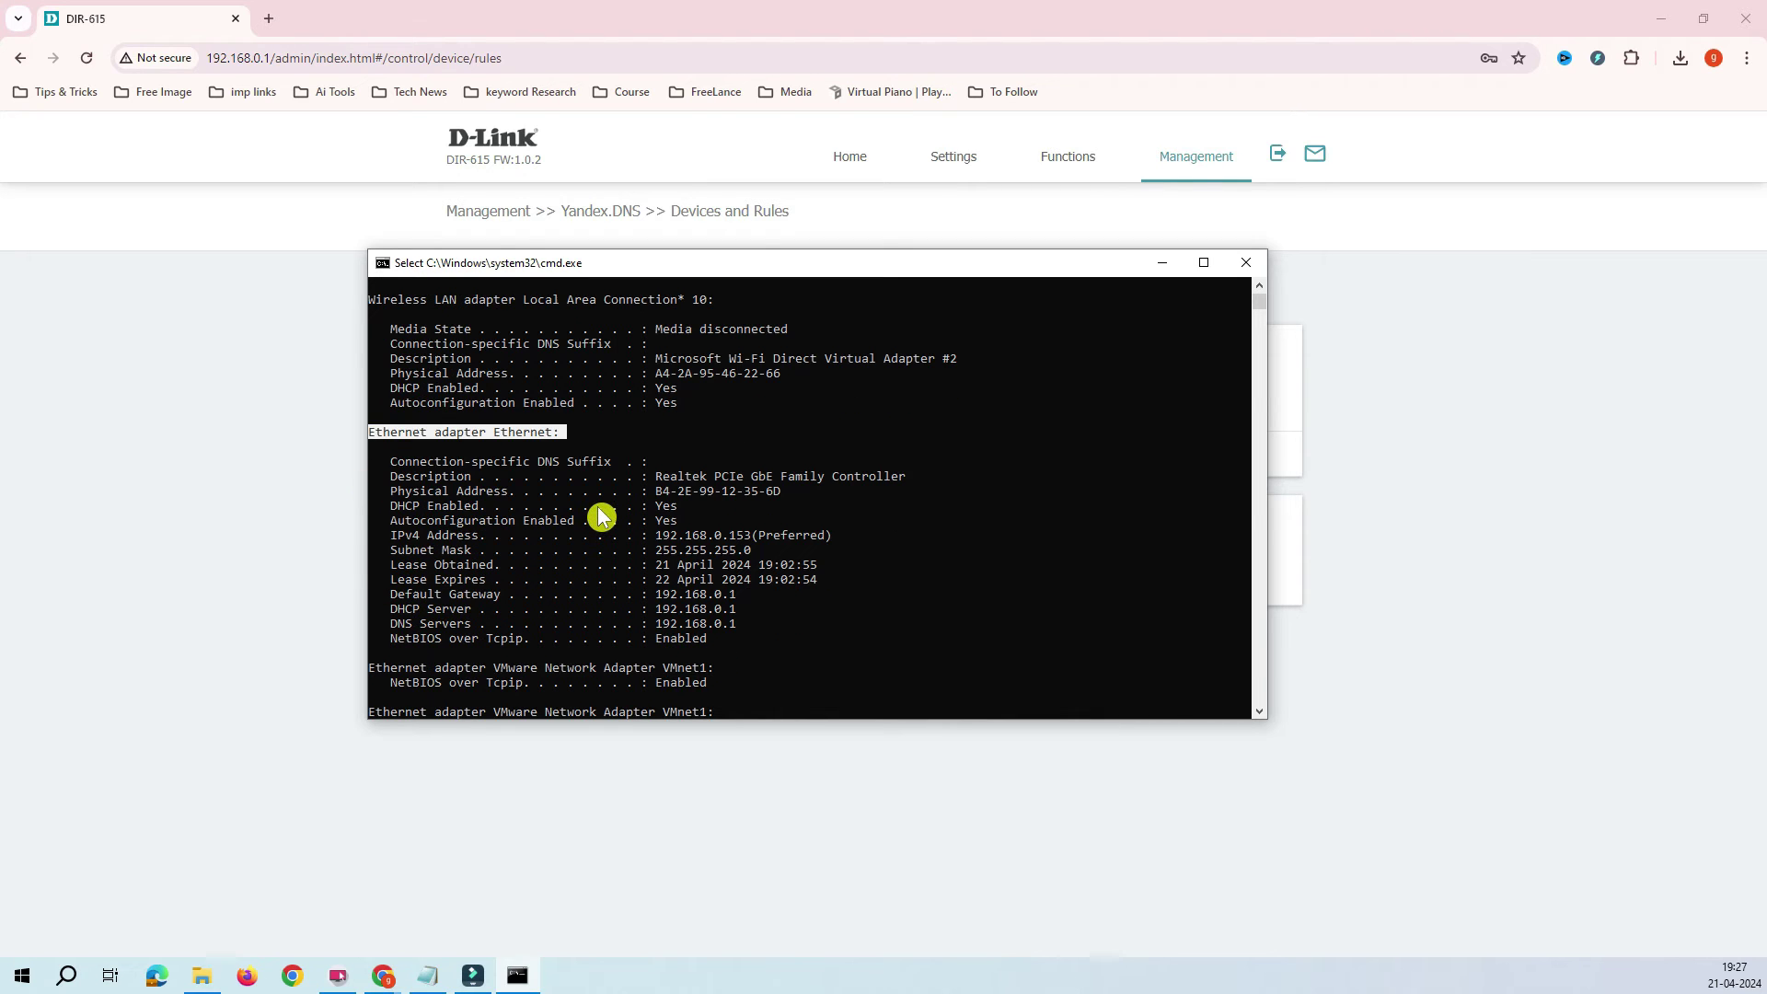
pyautogui.scroll(-9, 598, 508)
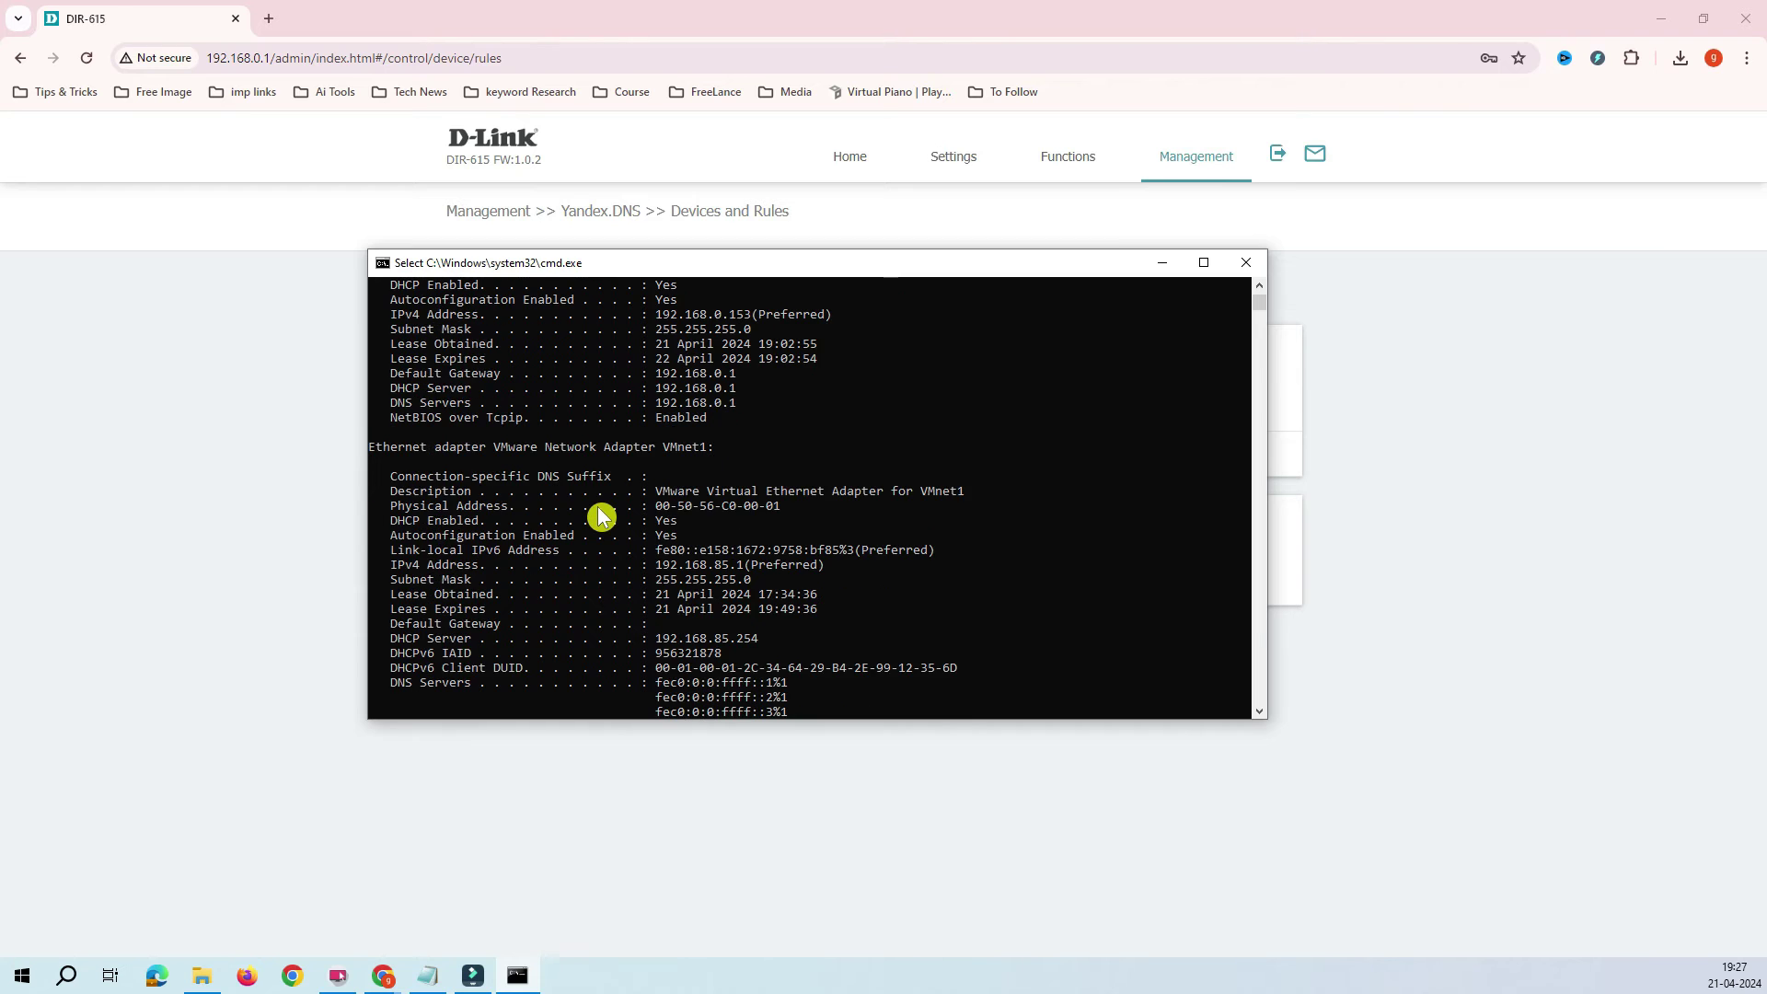
pyautogui.scroll(-9, 599, 509)
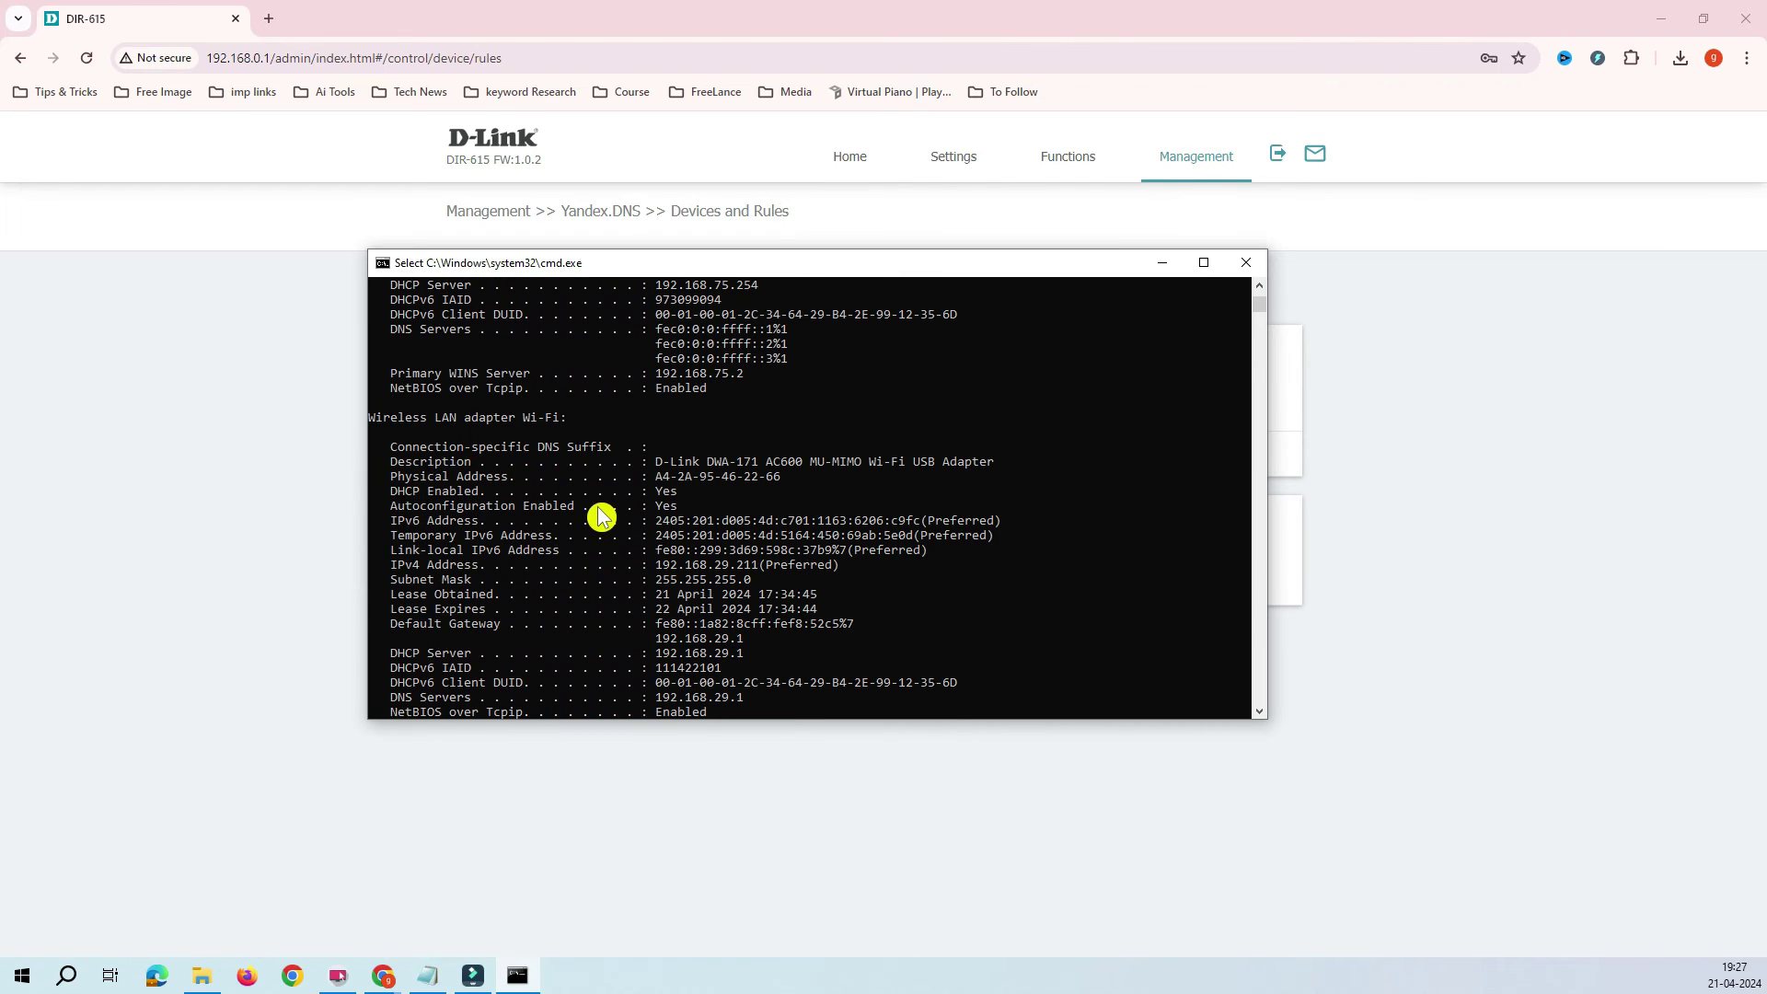
pyautogui.scroll(-2, 600, 517)
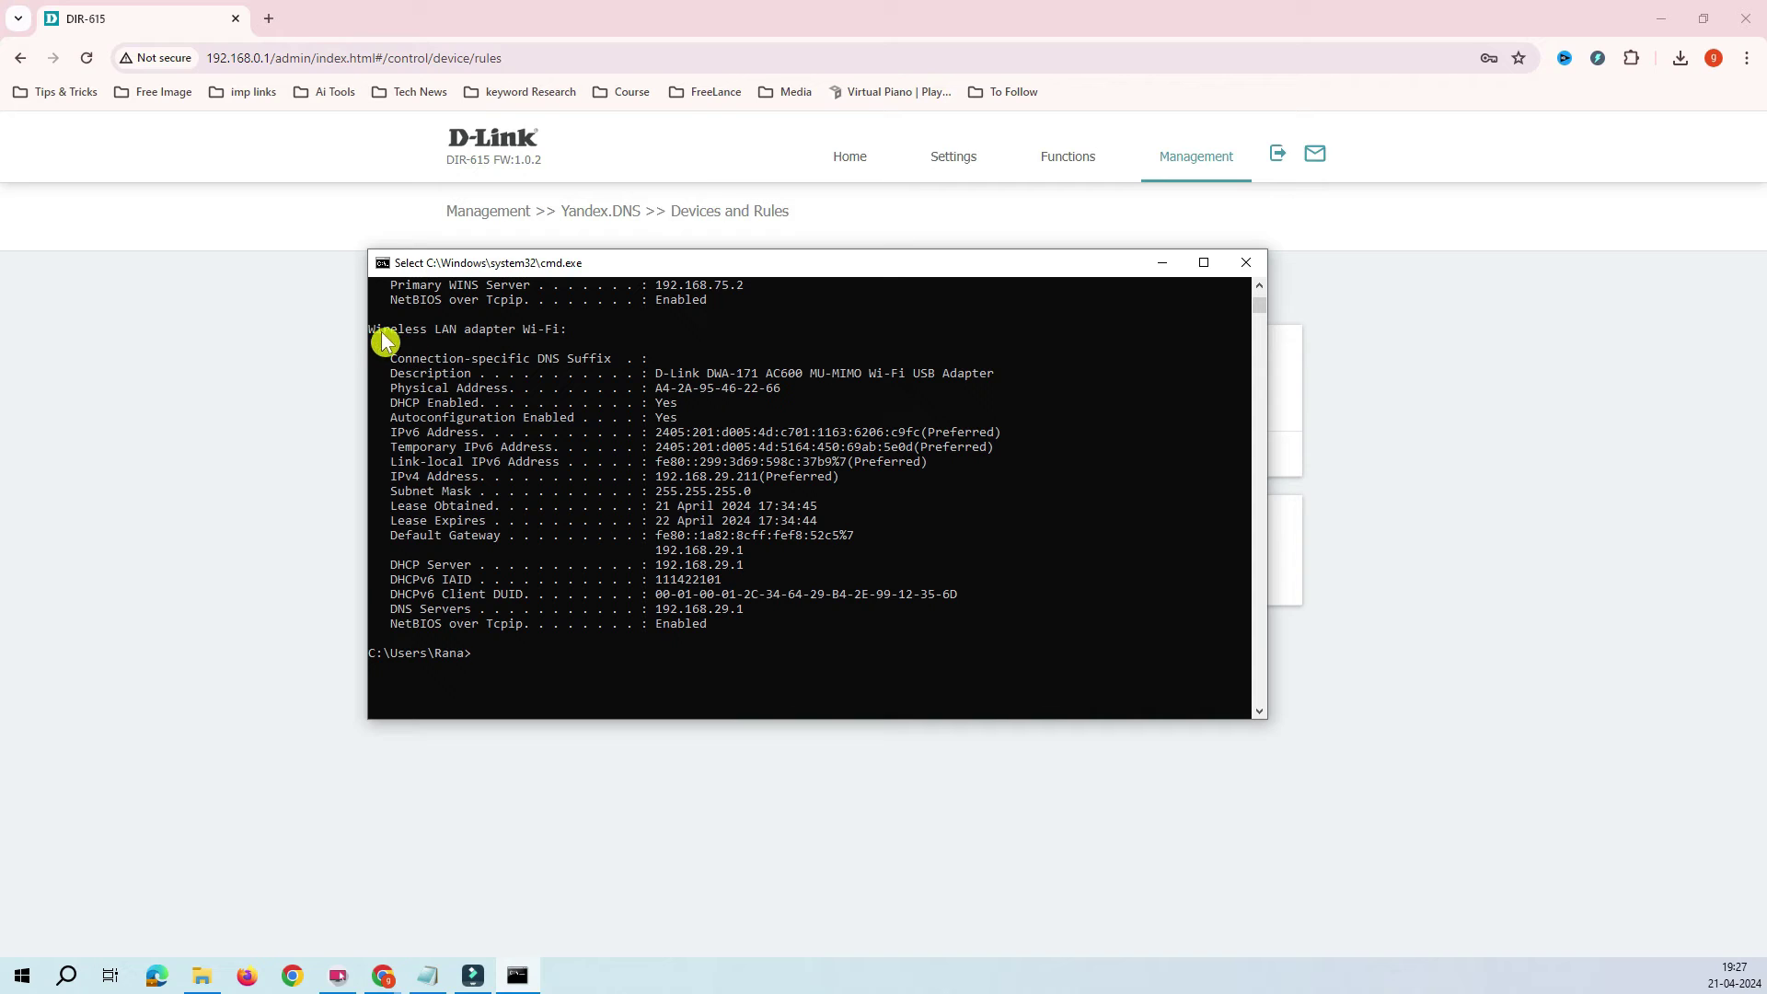
pyautogui.moveTo(380, 339); pyautogui.dragTo(558, 334)
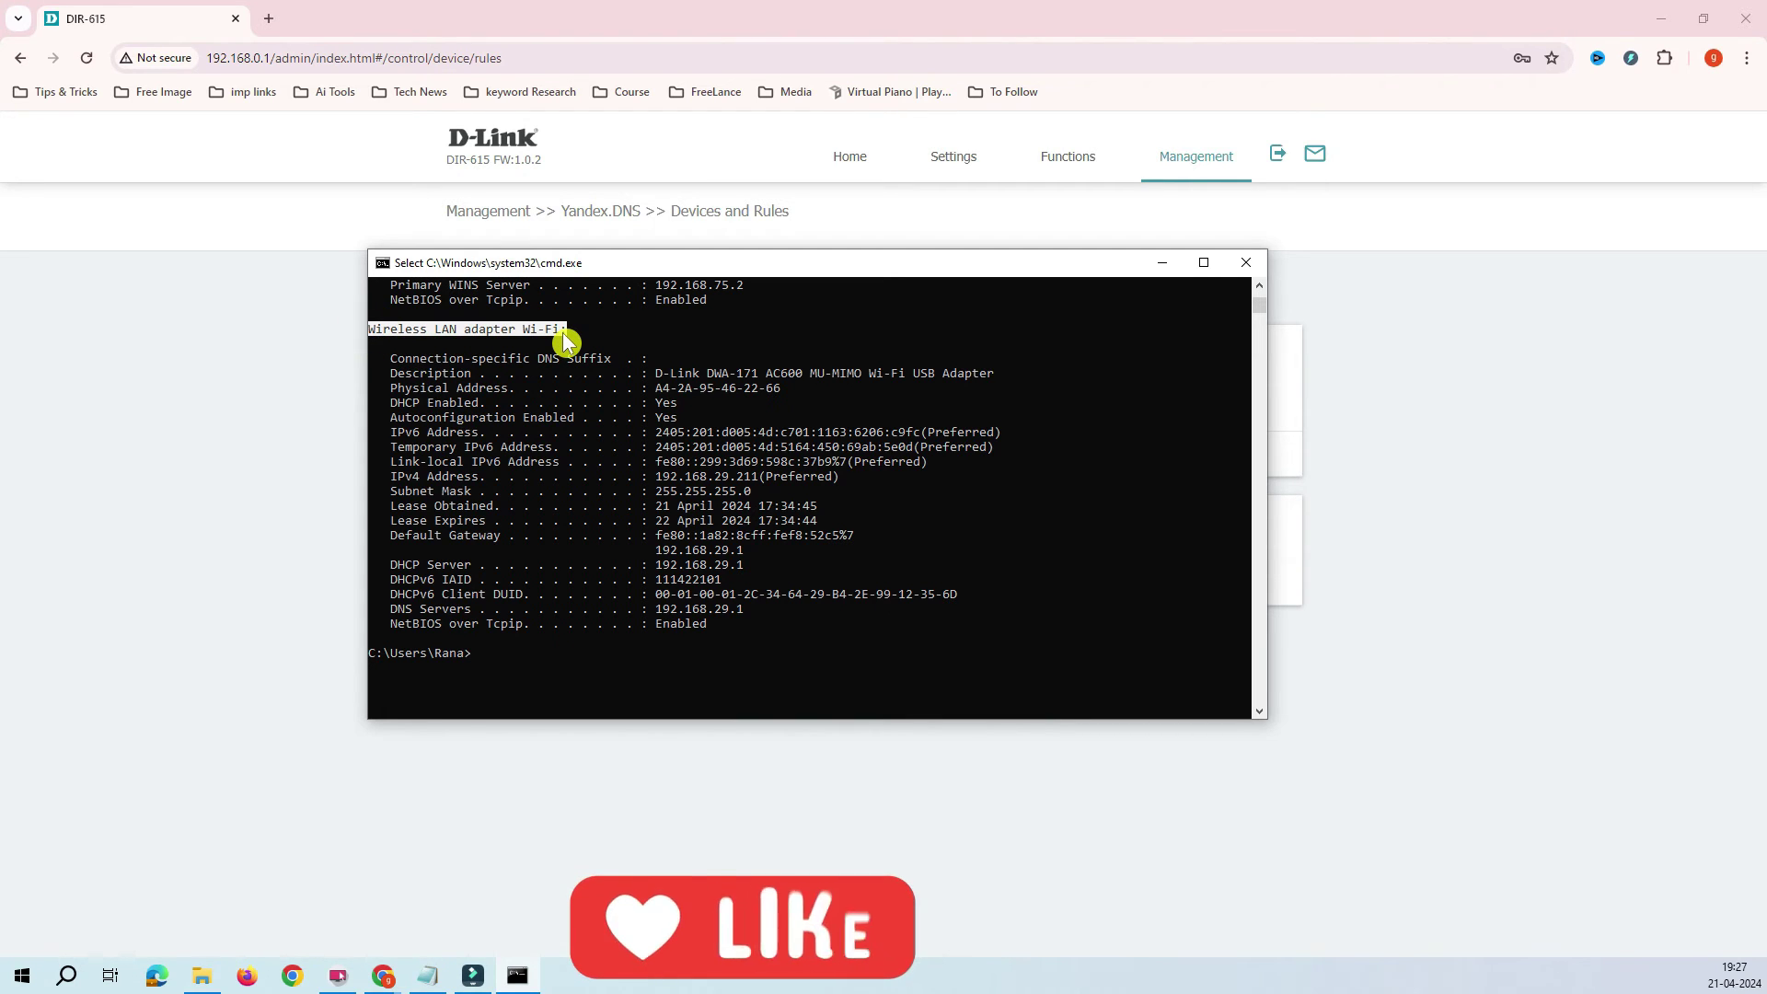
pyautogui.click(559, 333)
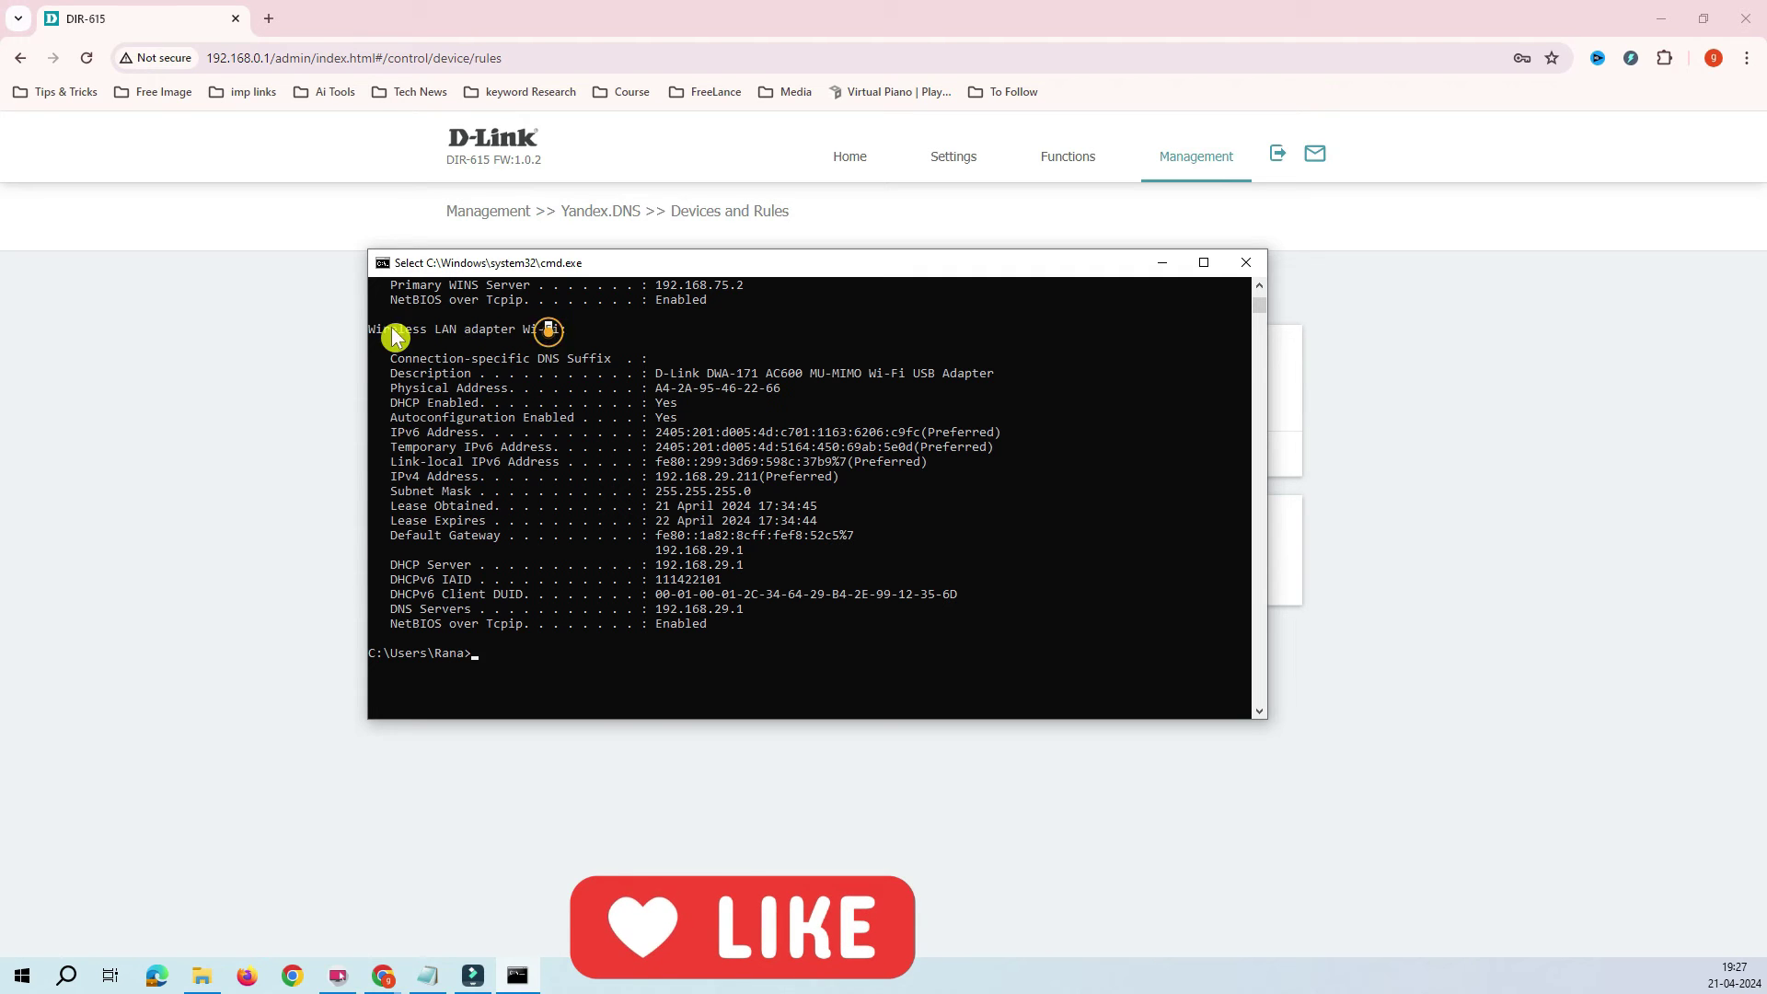
pyautogui.click(372, 330)
pyautogui.moveTo(371, 329); pyautogui.dragTo(554, 334)
pyautogui.click(556, 331)
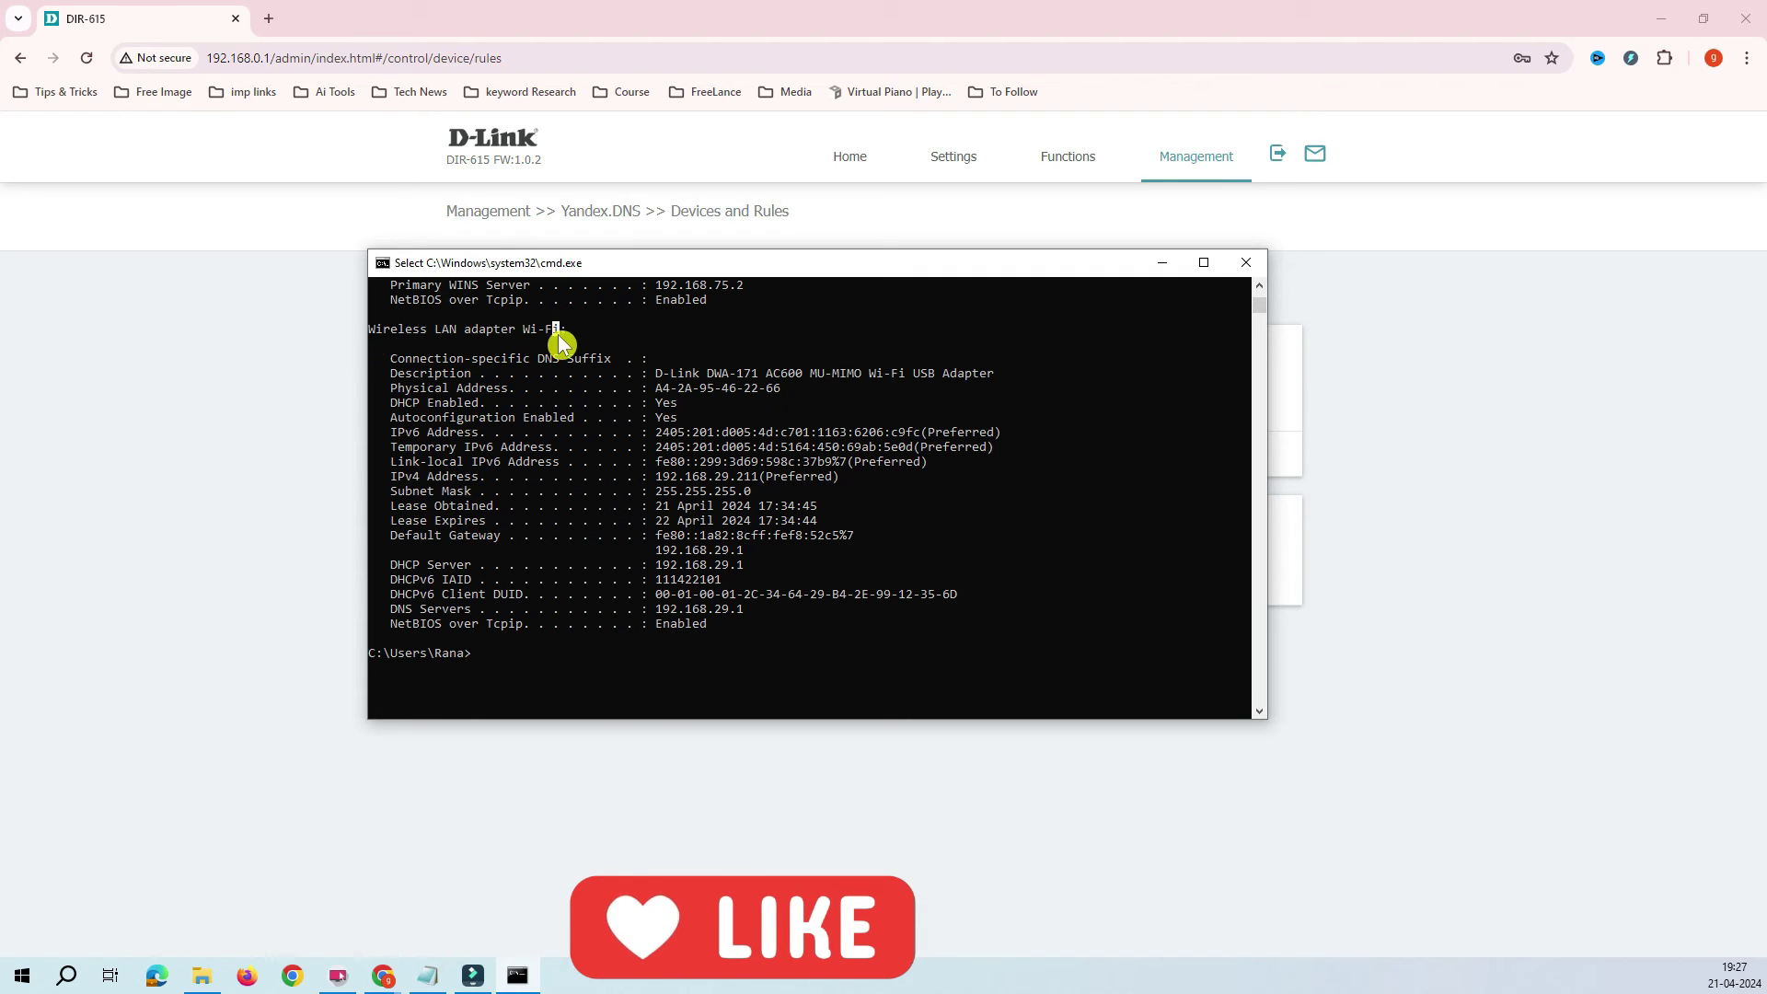
pyautogui.moveTo(373, 331); pyautogui.dragTo(568, 333)
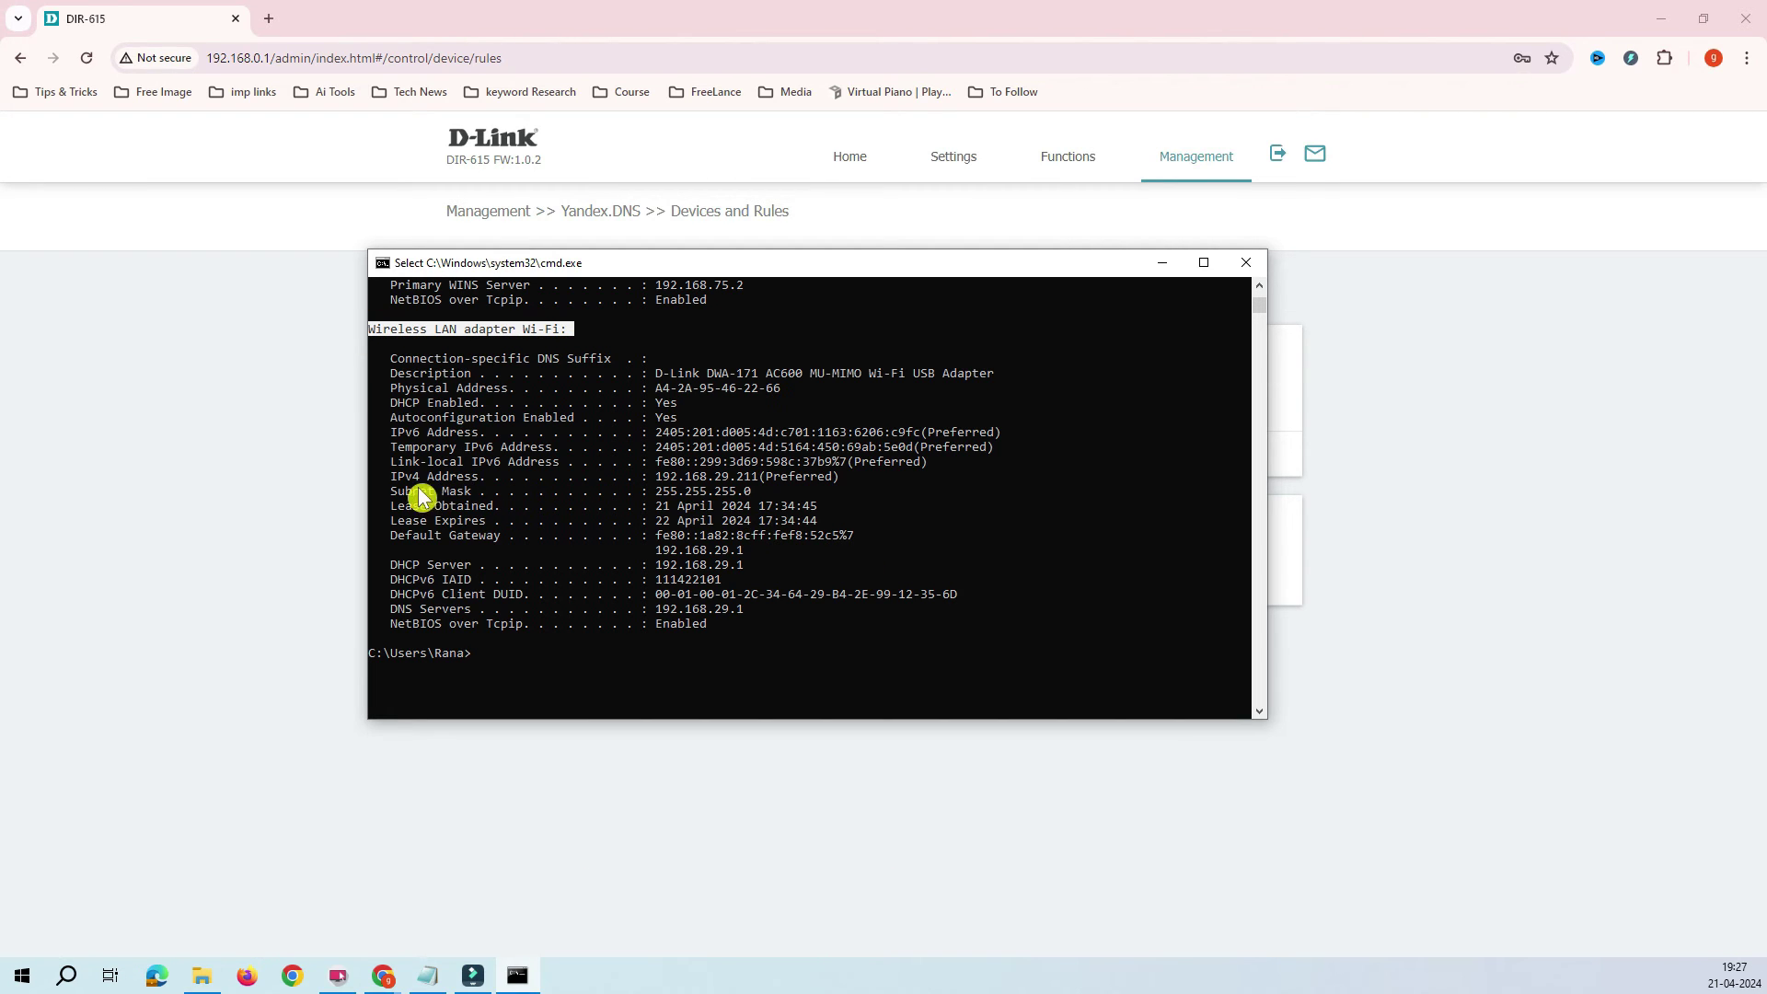
# Step: Check the Wi-Fi IPv4 line and copy physical address A4-2A-95-46-22-66
pyautogui.moveTo(399, 478); pyautogui.dragTo(760, 476)
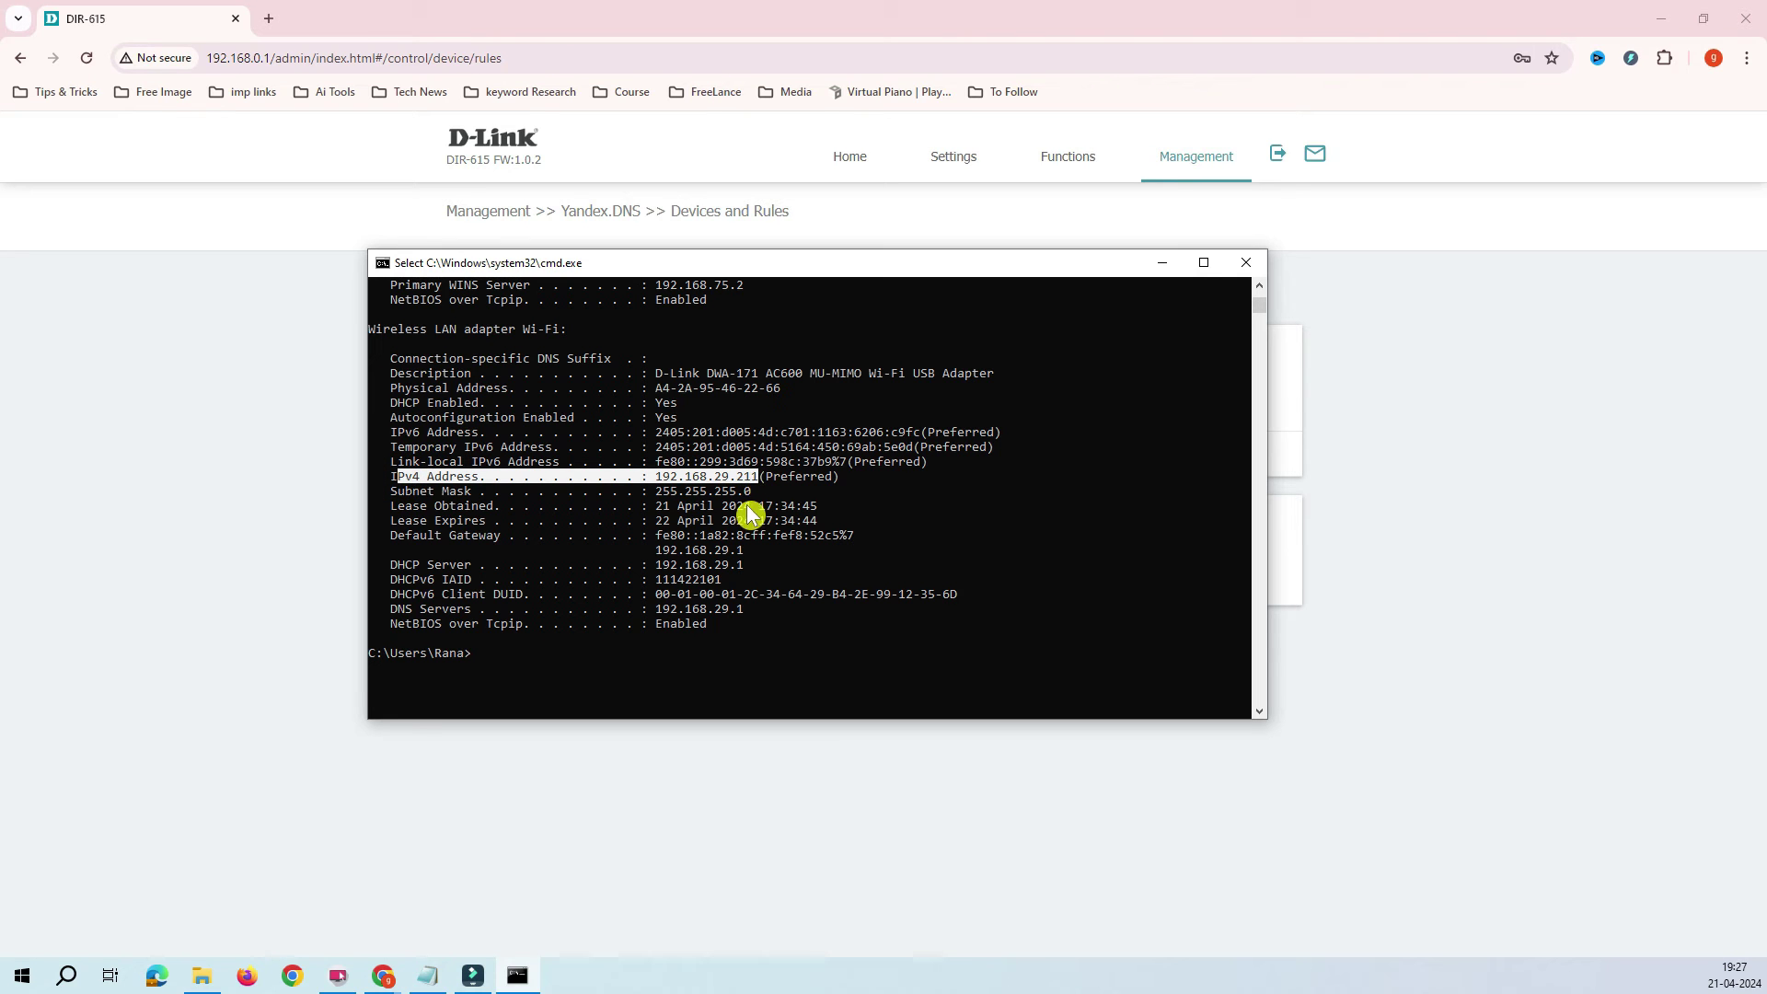
pyautogui.click(682, 478)
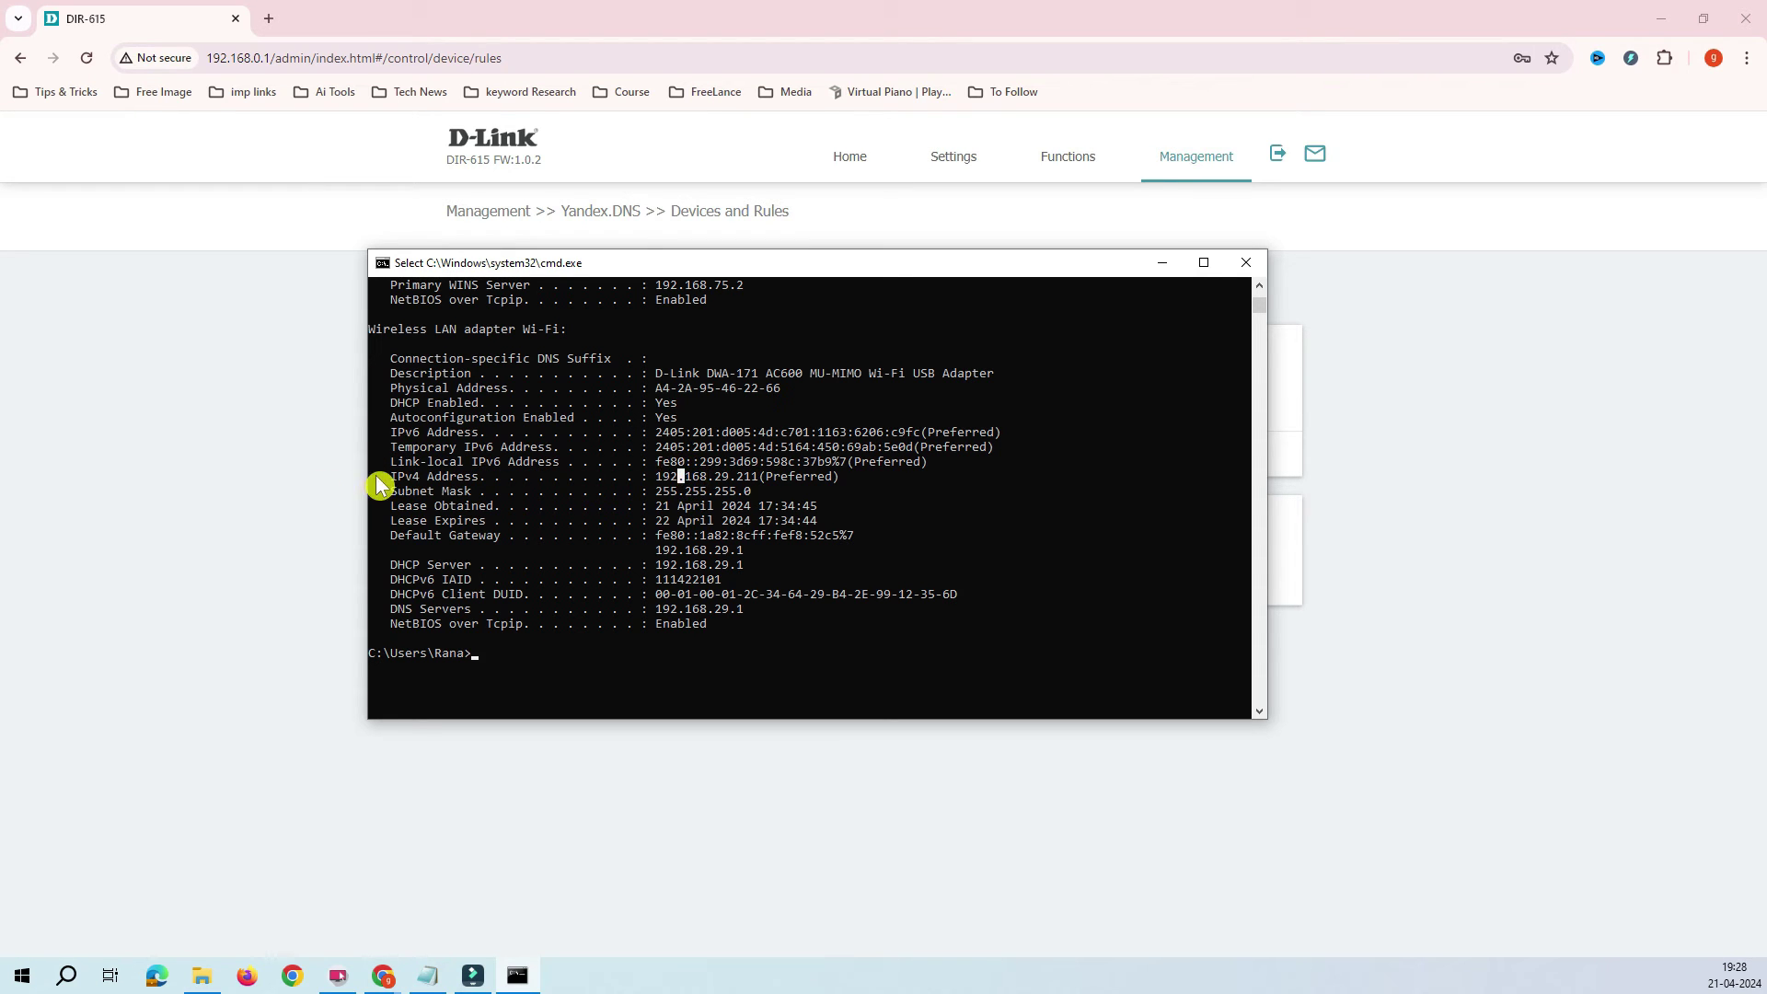
pyautogui.moveTo(384, 477); pyautogui.dragTo(752, 477)
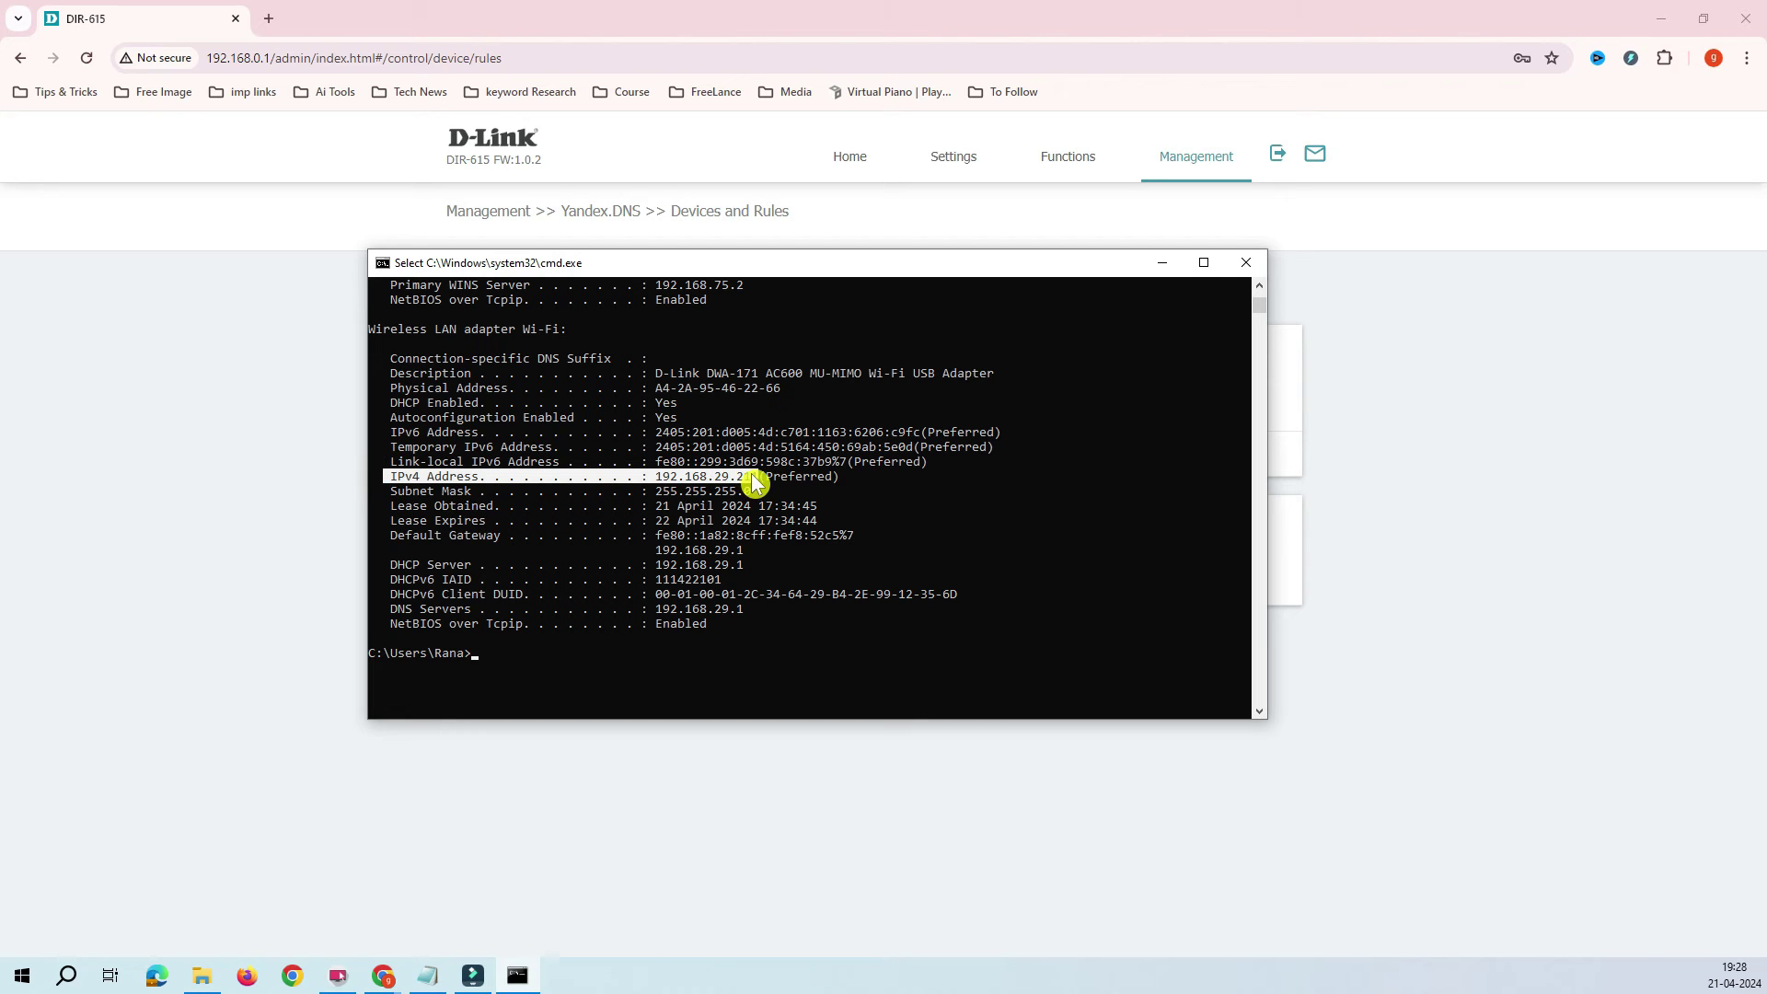
pyautogui.moveTo(393, 387); pyautogui.dragTo(780, 390)
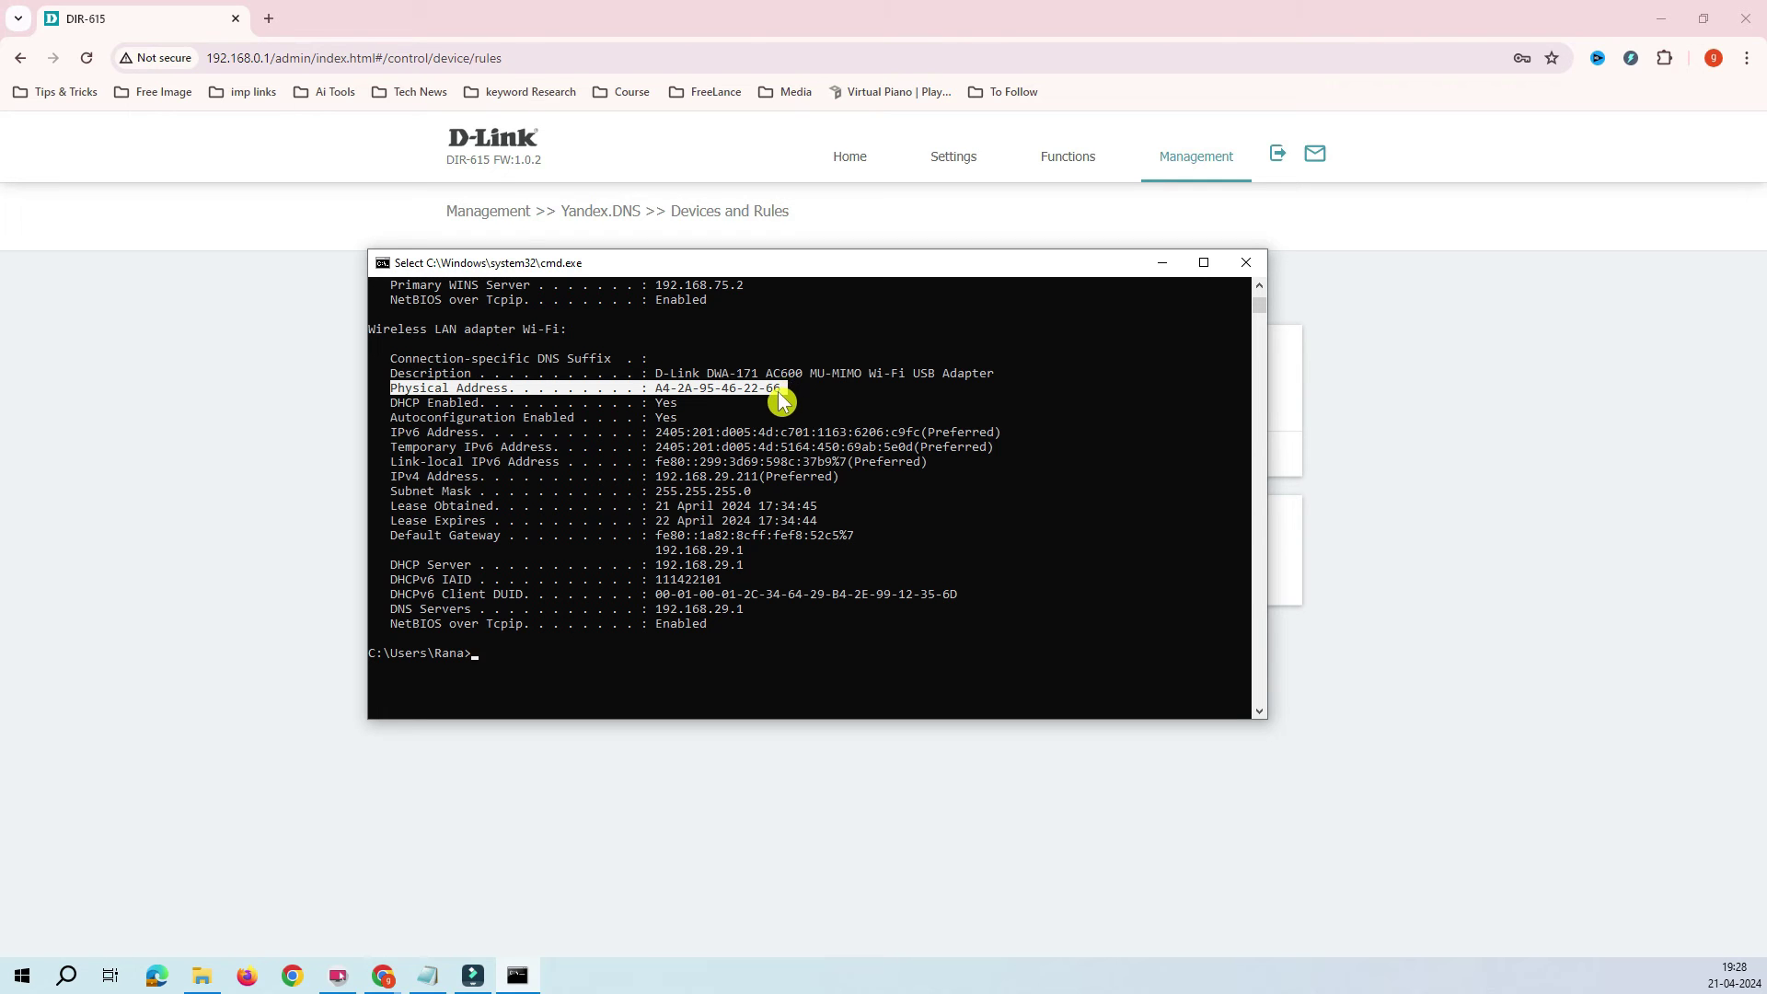
pyautogui.rightClick(779, 392)
# Step: Open a Create Rule form on the router and check the MAC address dropdown
pyautogui.click(171, 432)
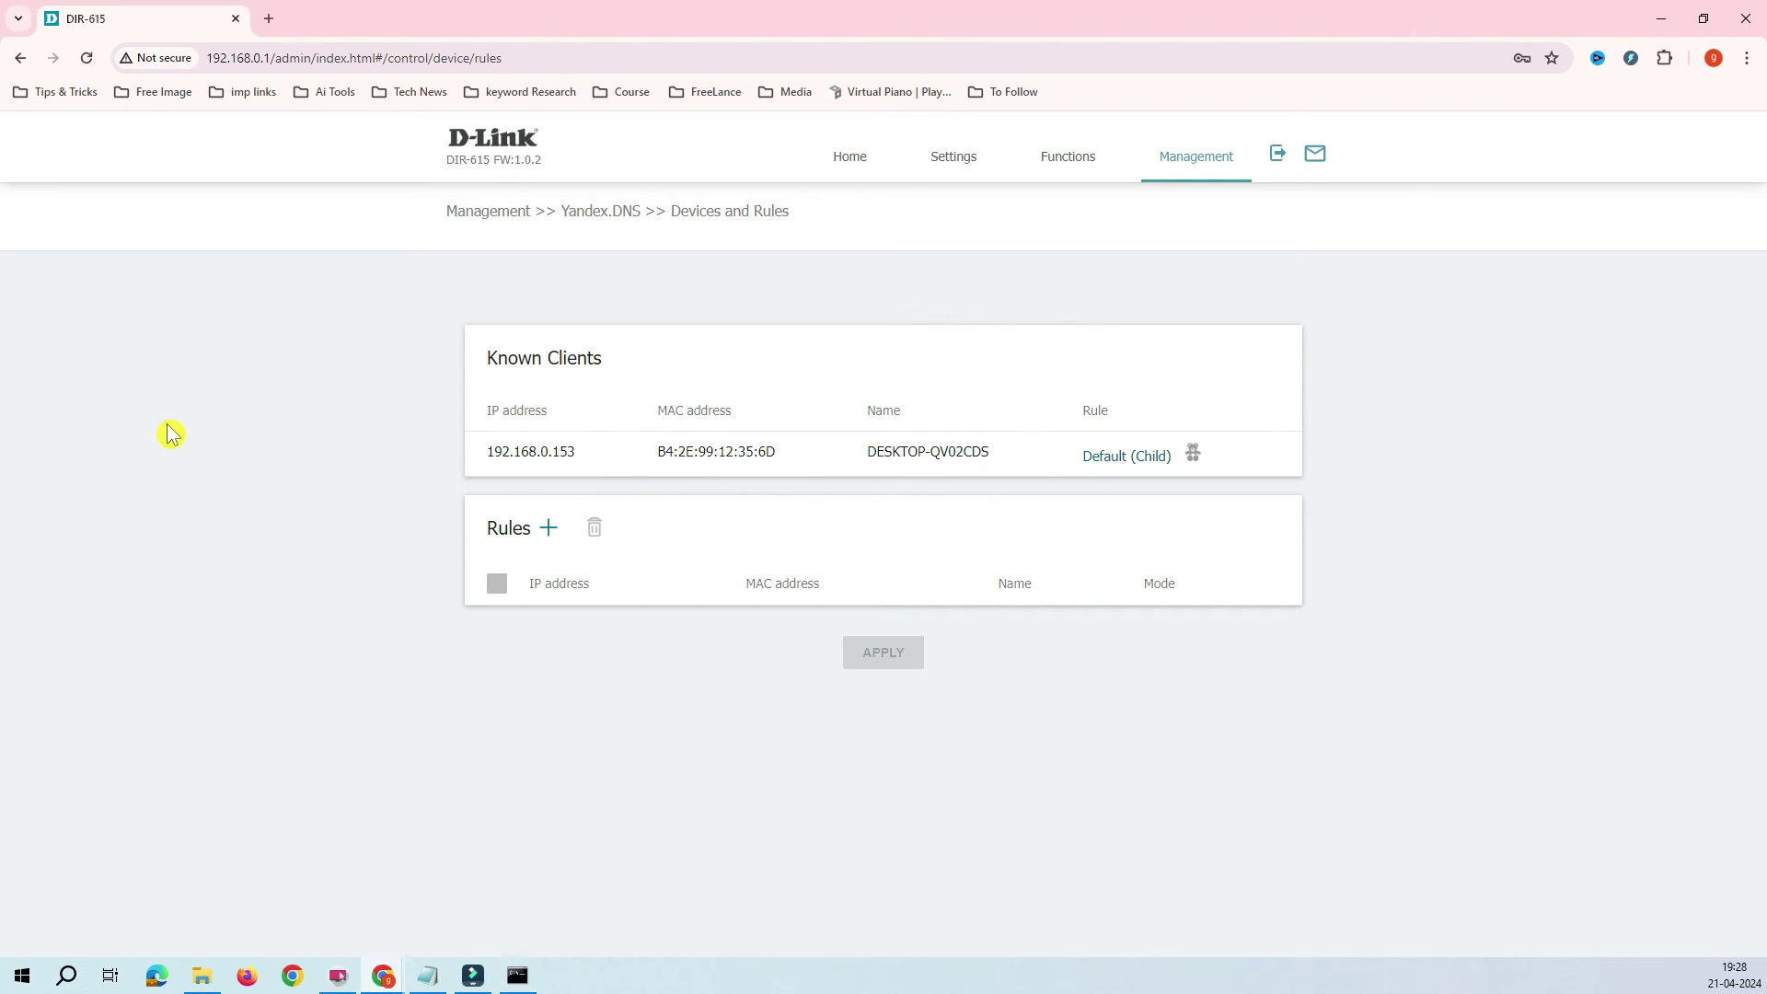
pyautogui.click(548, 533)
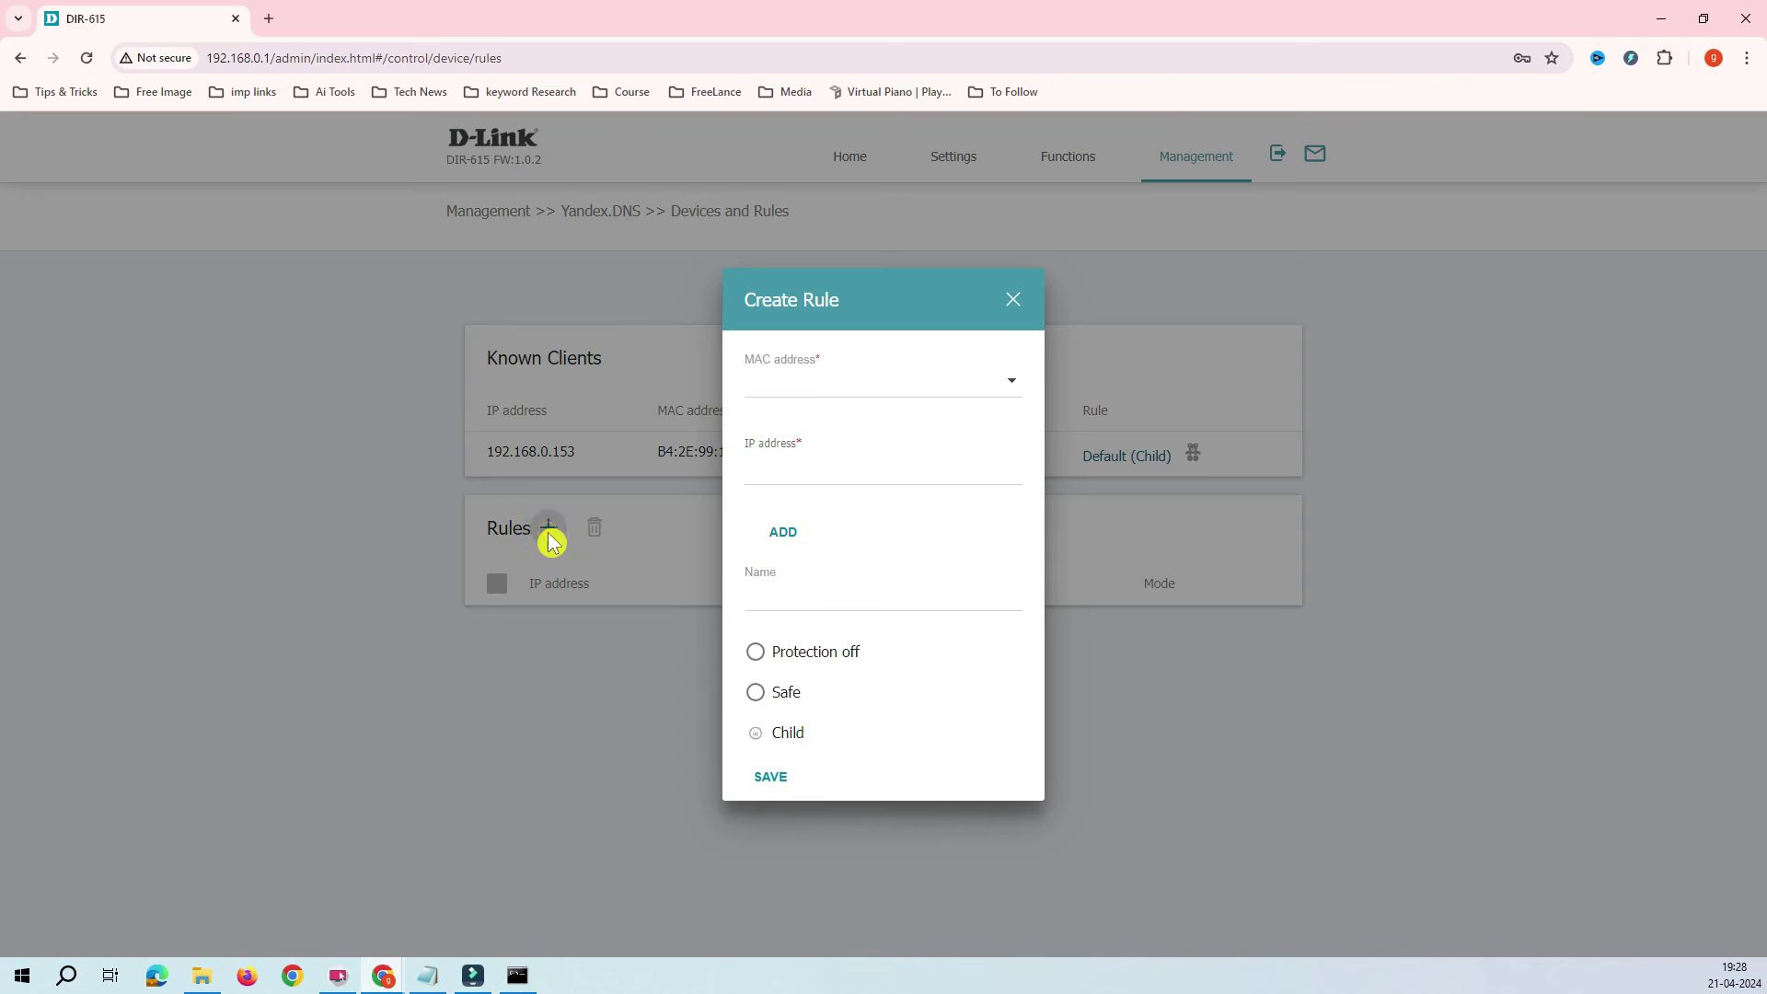
pyautogui.click(1017, 387)
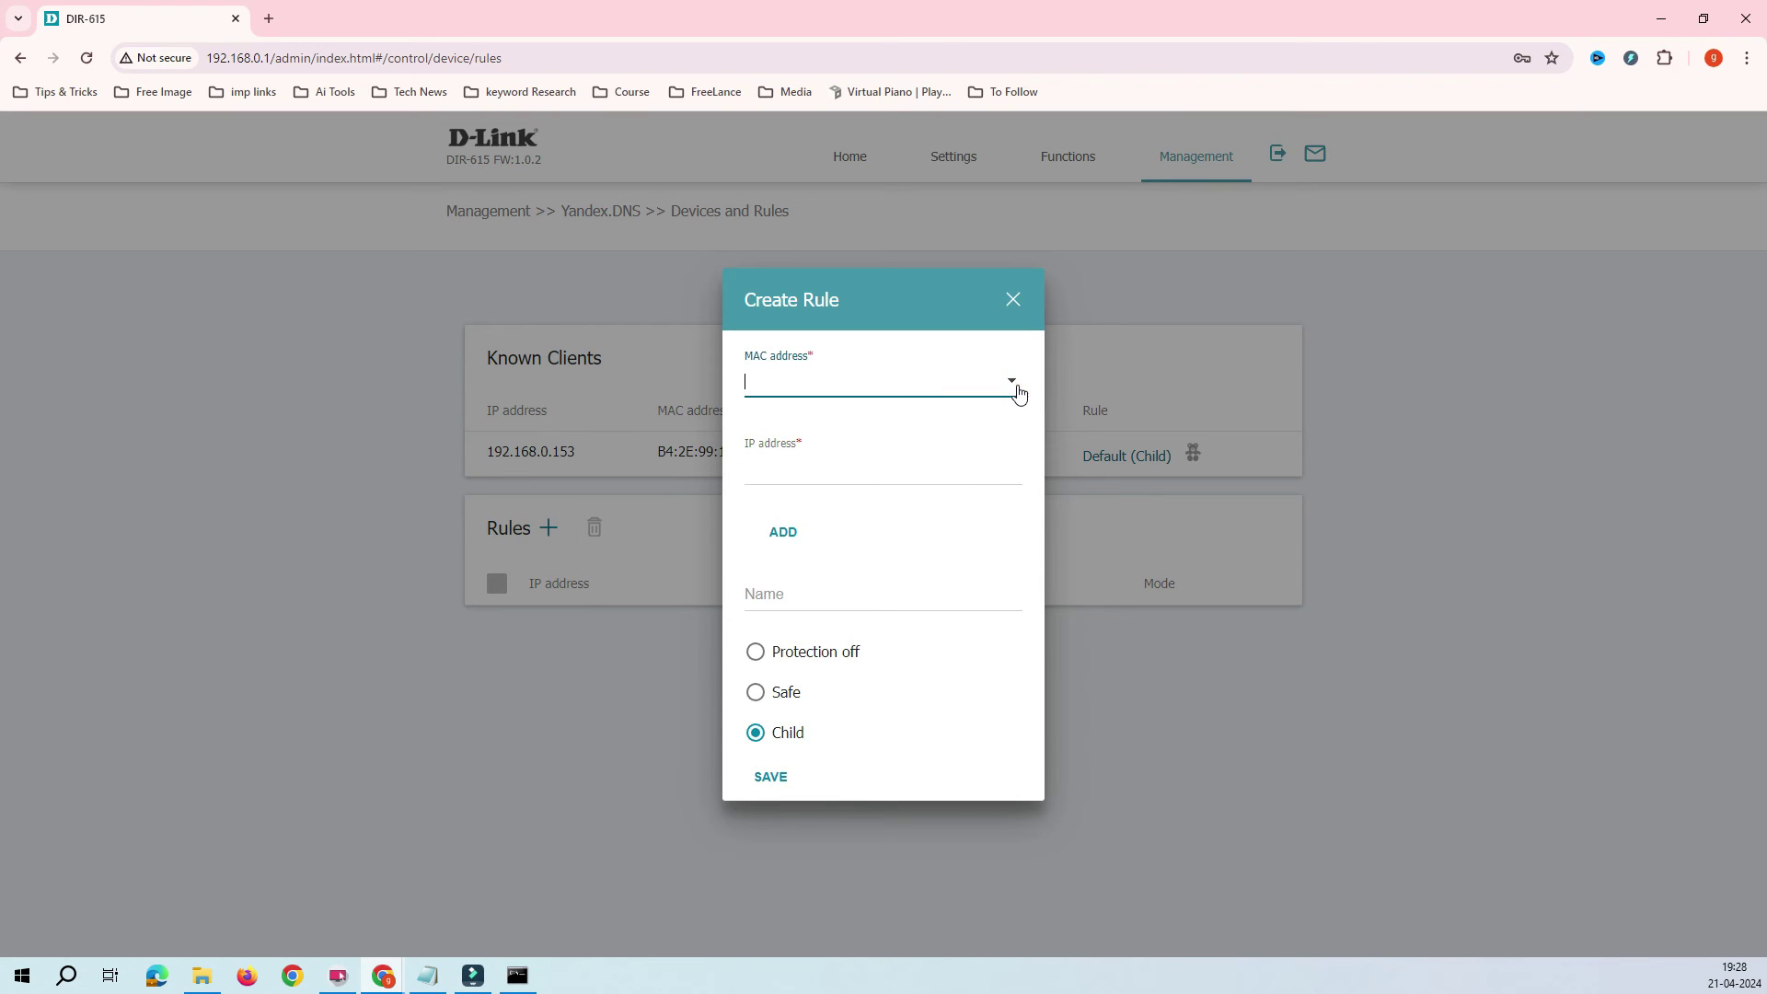
pyautogui.click(1018, 393)
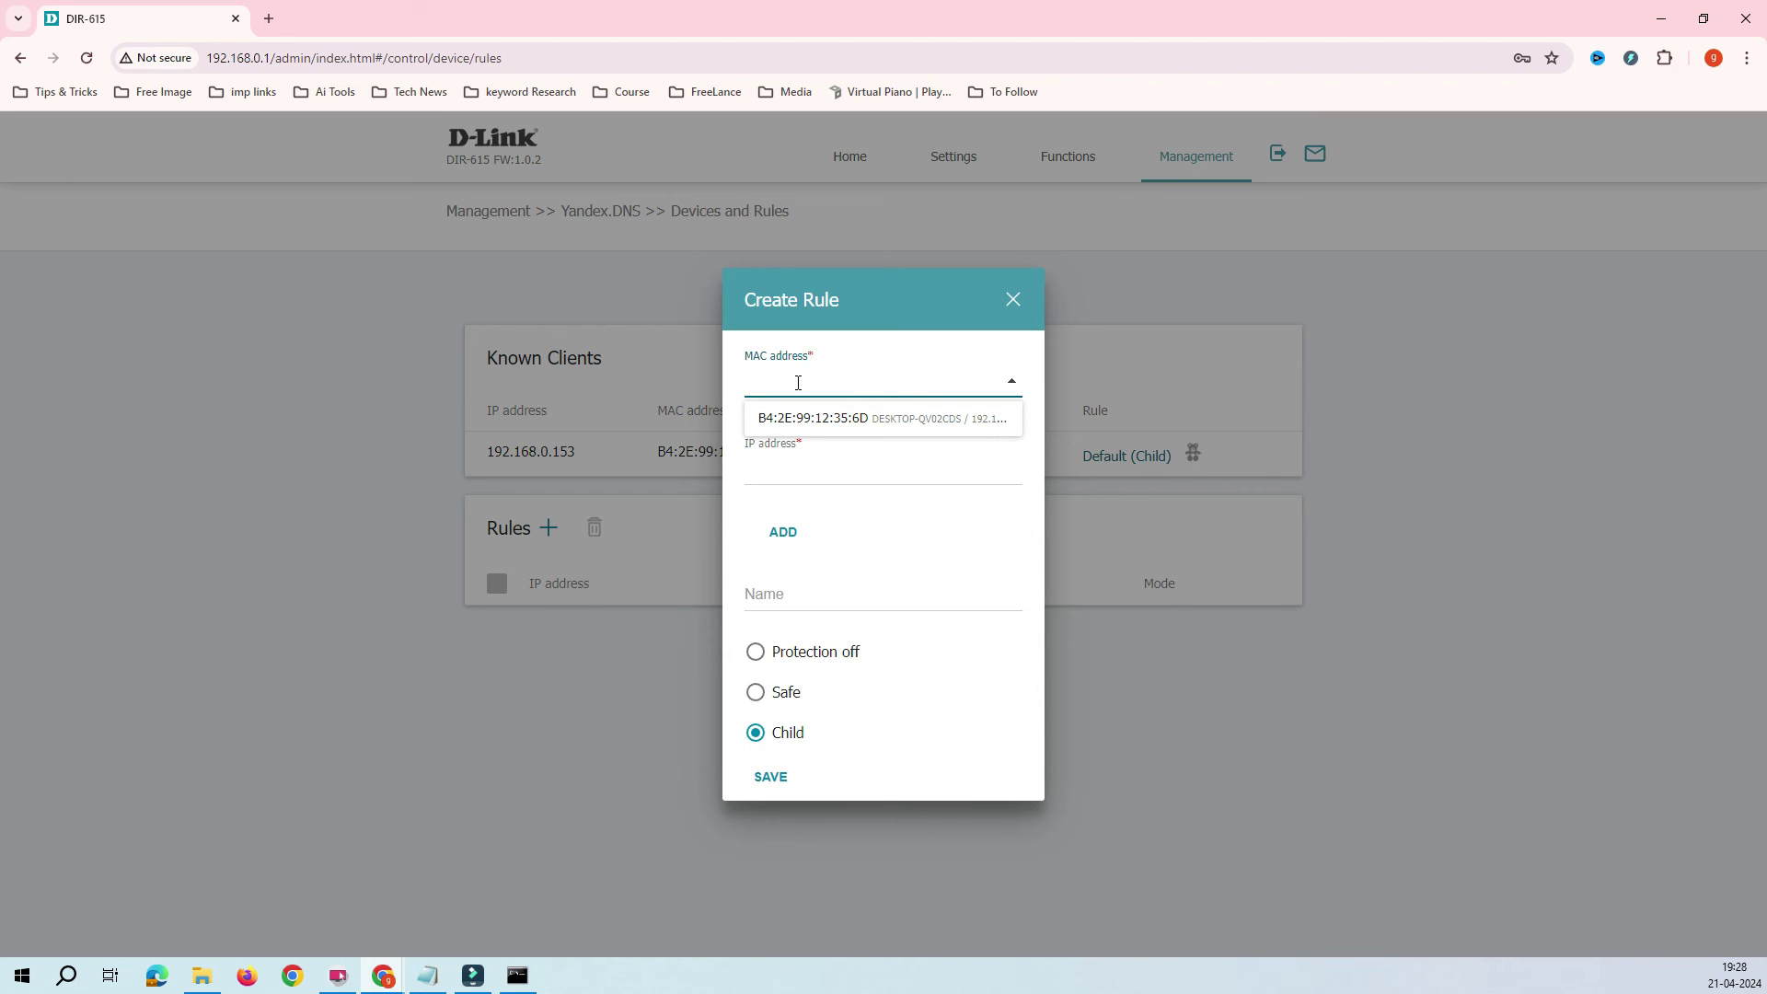
pyautogui.click(880, 582)
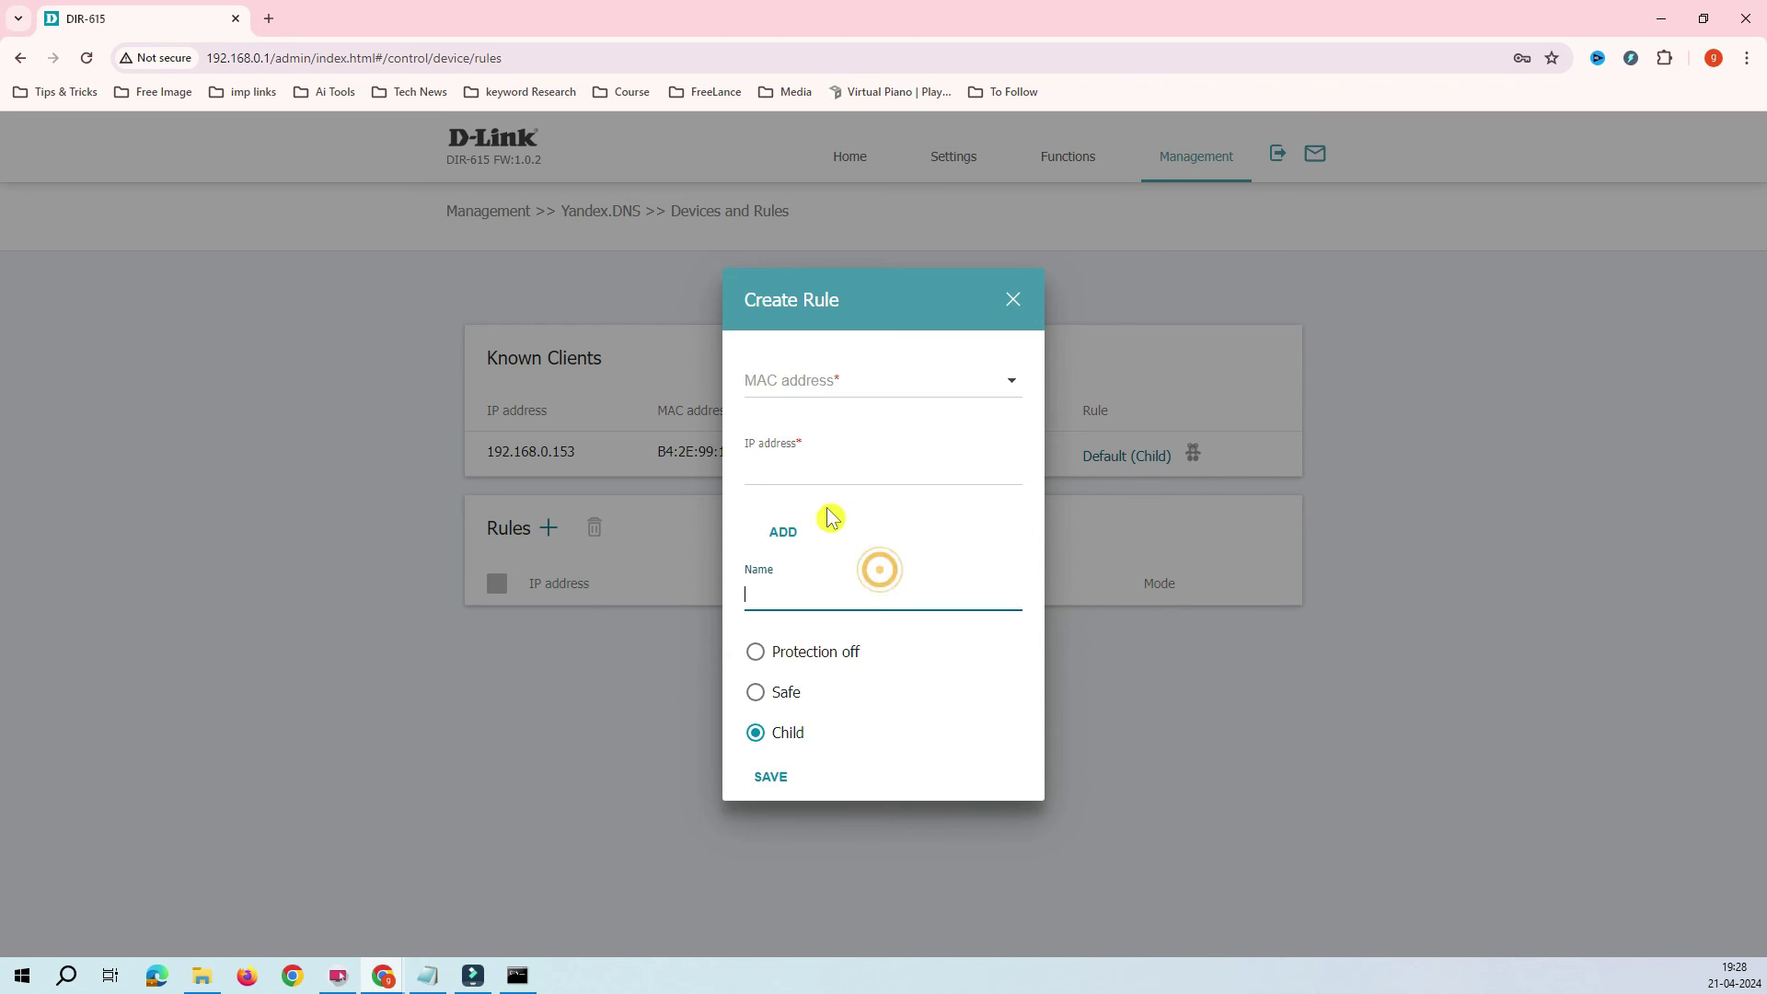
pyautogui.click(783, 458)
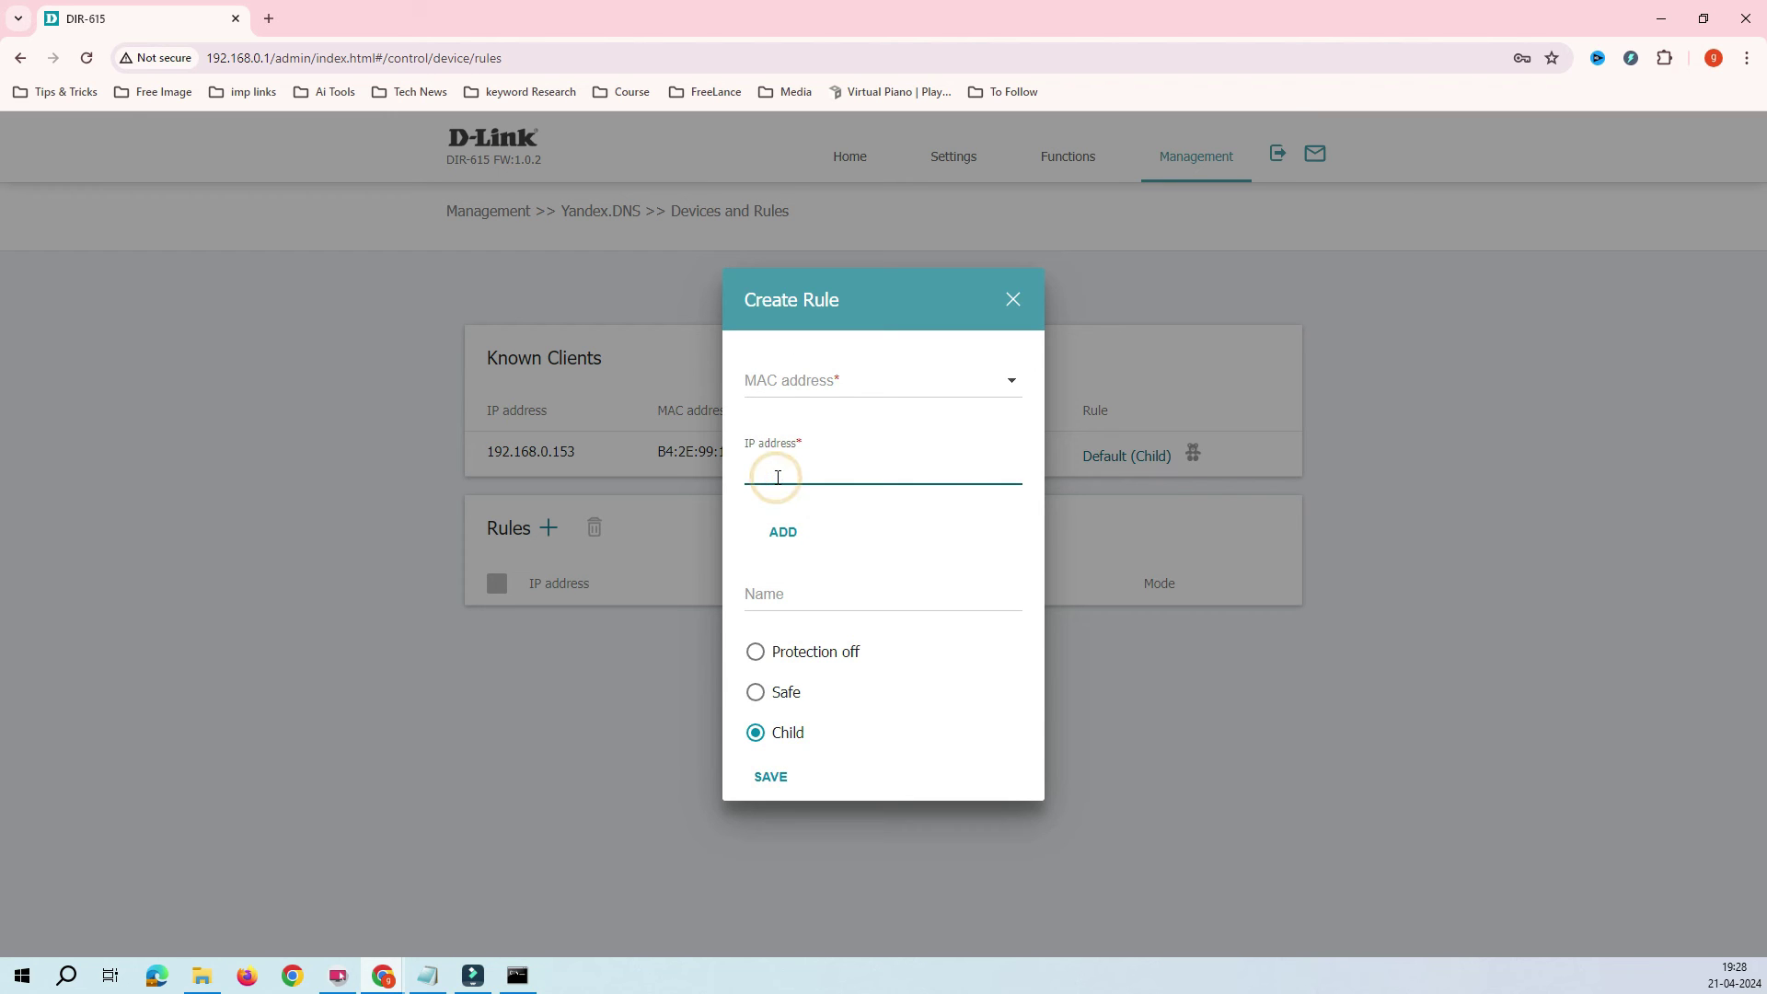
pyautogui.click(783, 376)
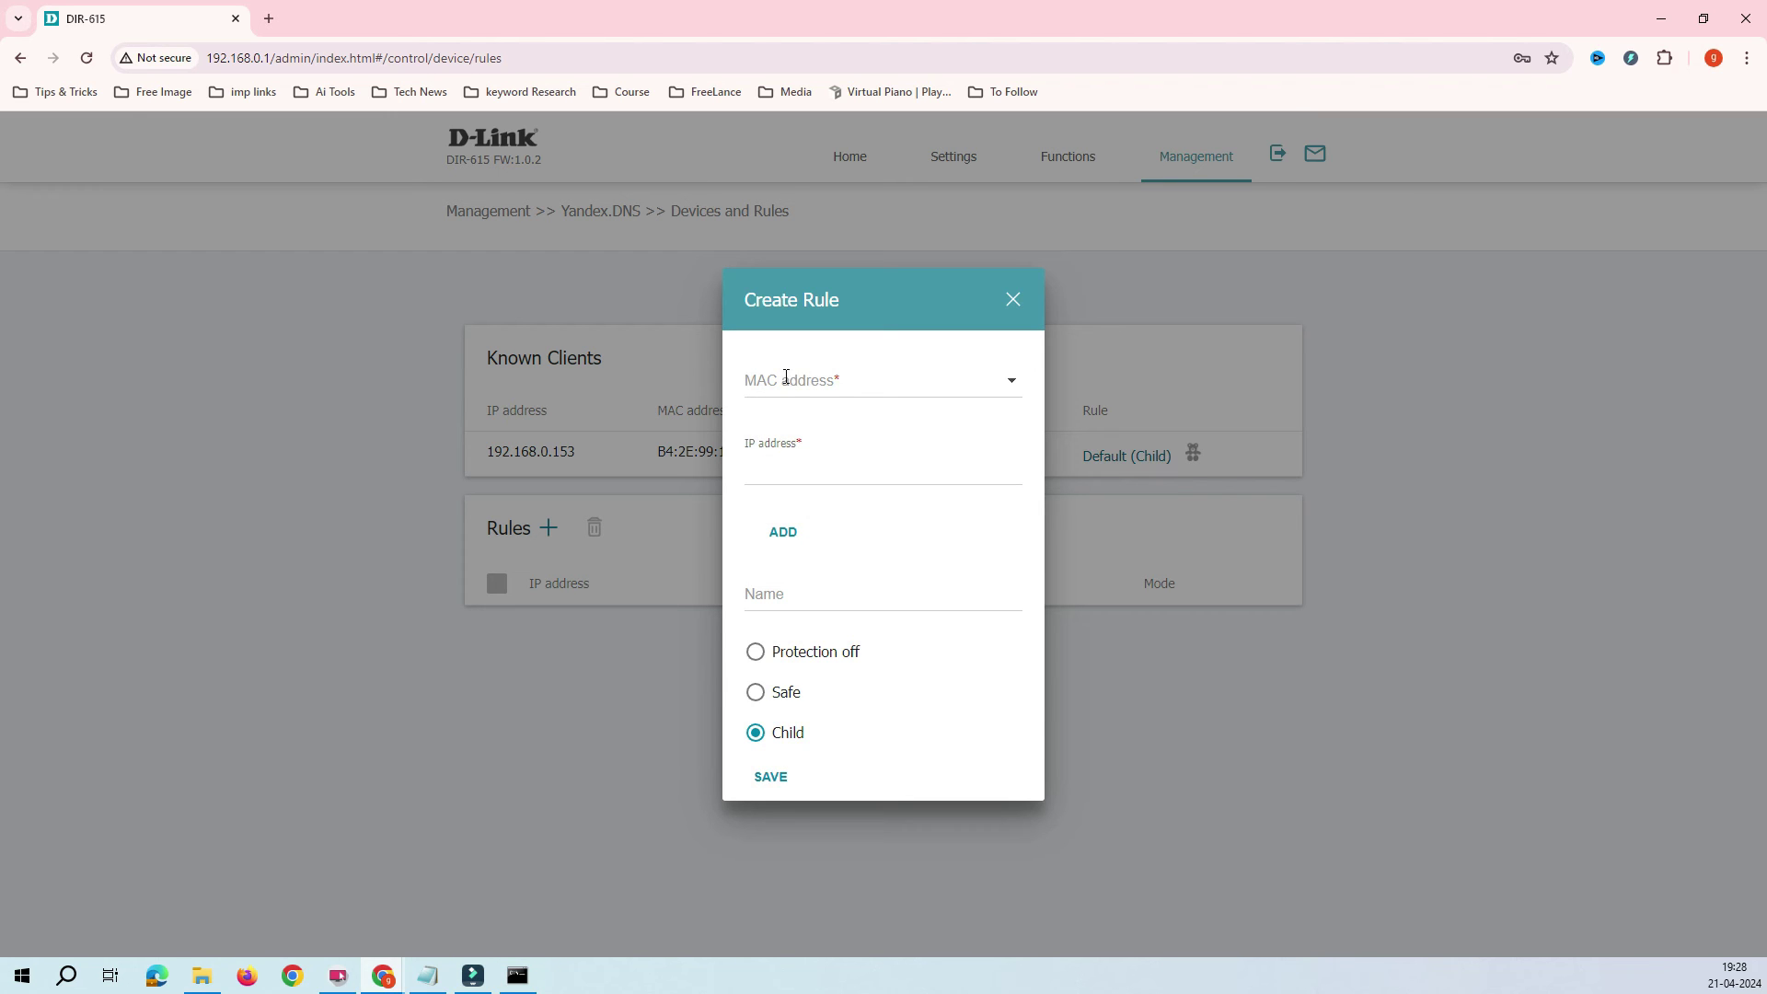
# Step: Select the Wi-Fi physical address A4-2A-95-46-22-66 in the console
pyautogui.click(517, 975)
pyautogui.click(740, 538)
pyautogui.moveTo(659, 388); pyautogui.dragTo(778, 396)
# Step: Copy the Wi-Fi physical address and paste it into the rule's MAC address field
pyautogui.rightClick(778, 396)
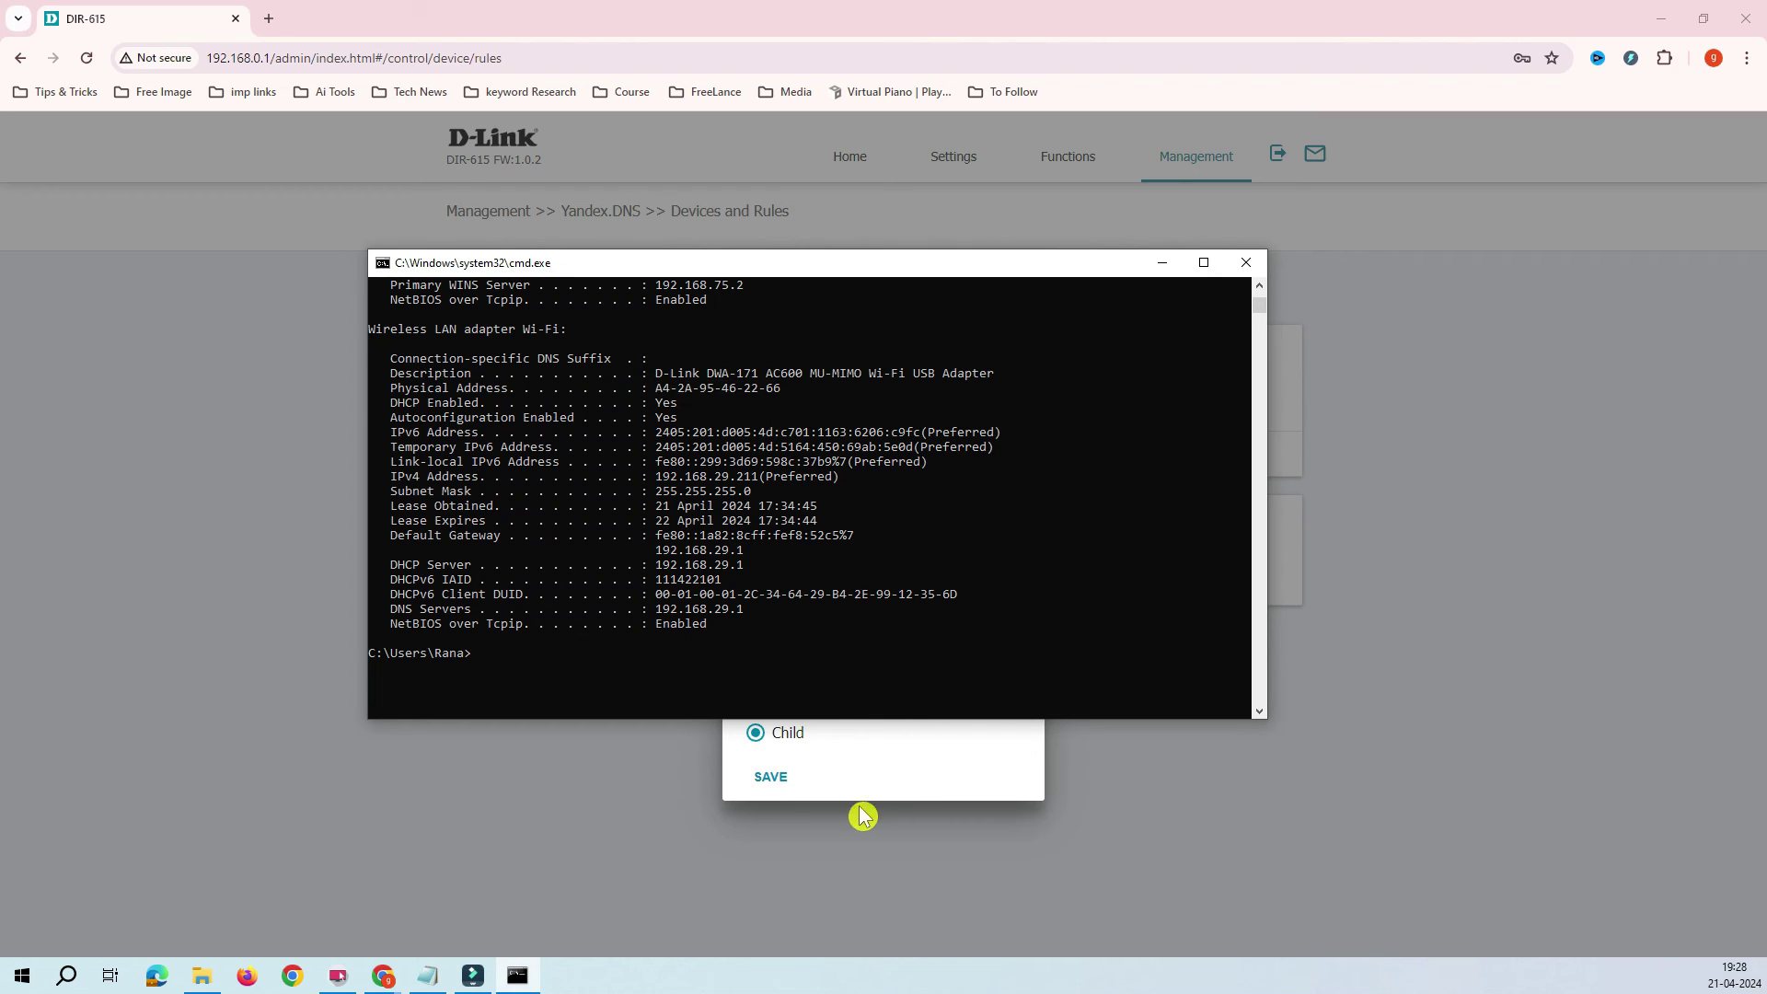
pyautogui.click(870, 790)
pyautogui.click(758, 391)
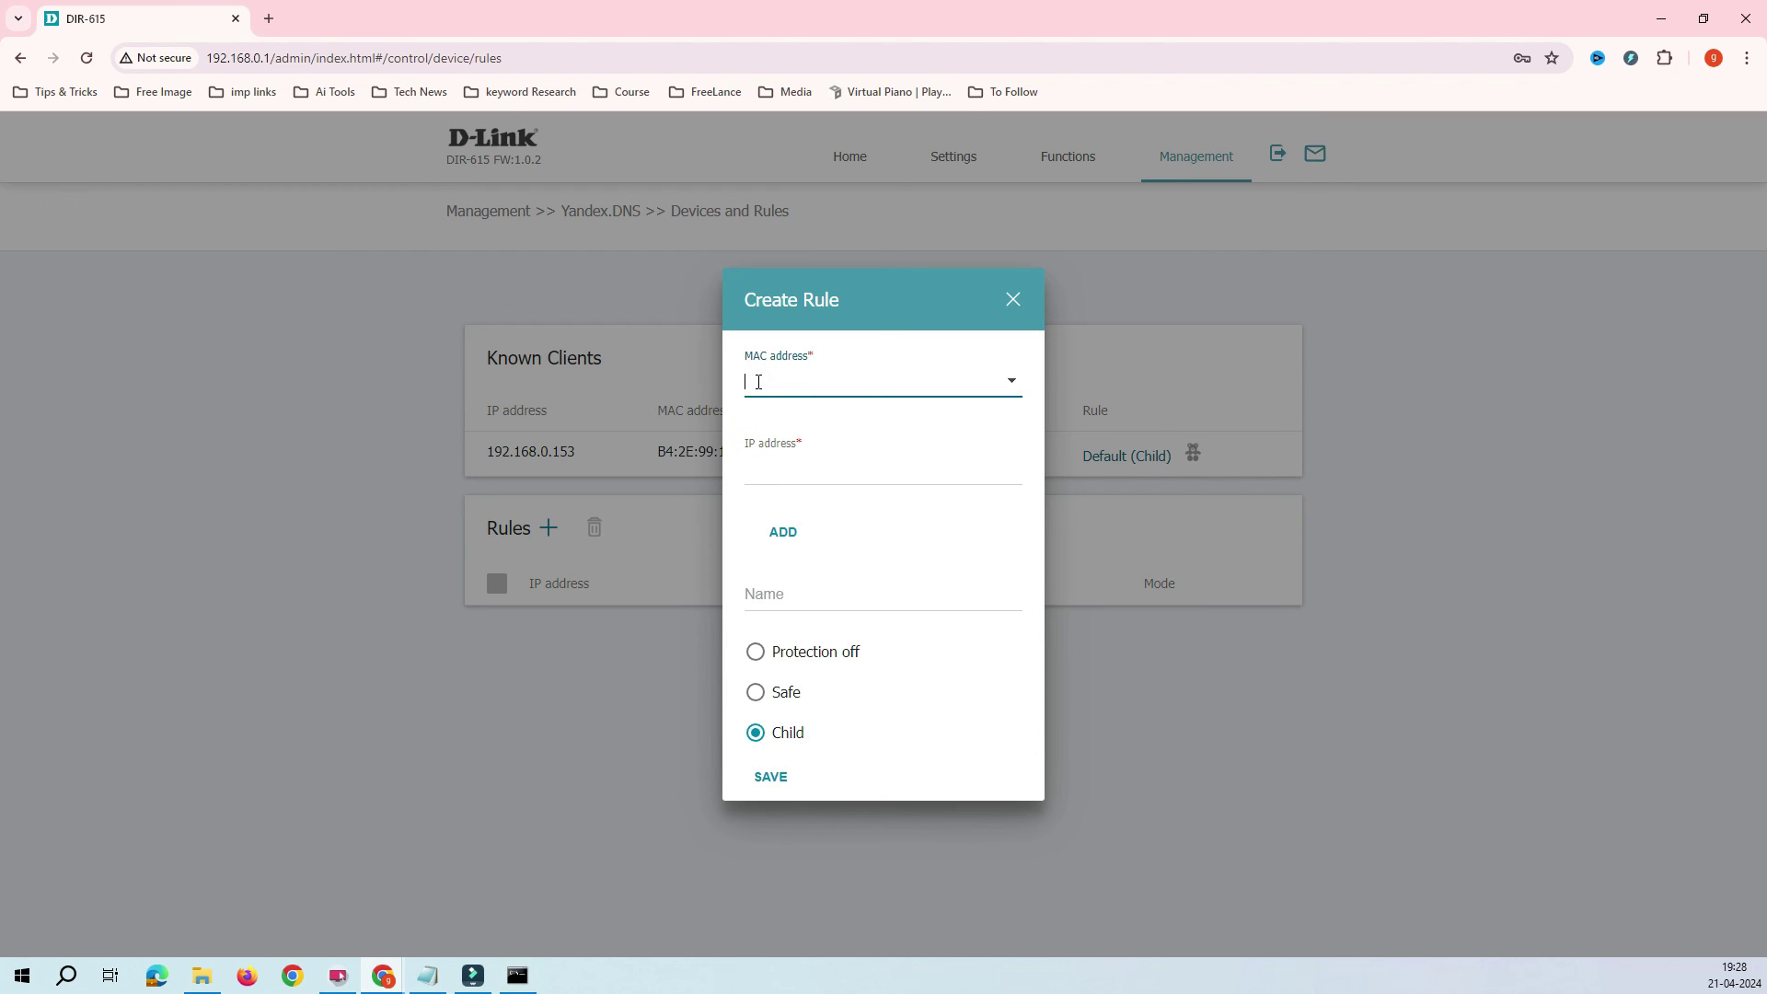
pyautogui.hotkey('ctrl', 'v')
# Step: Change the MAC to A4:2A:95:46:22:66 and enter IP address 192.168.0.122
pyautogui.click(767, 380)
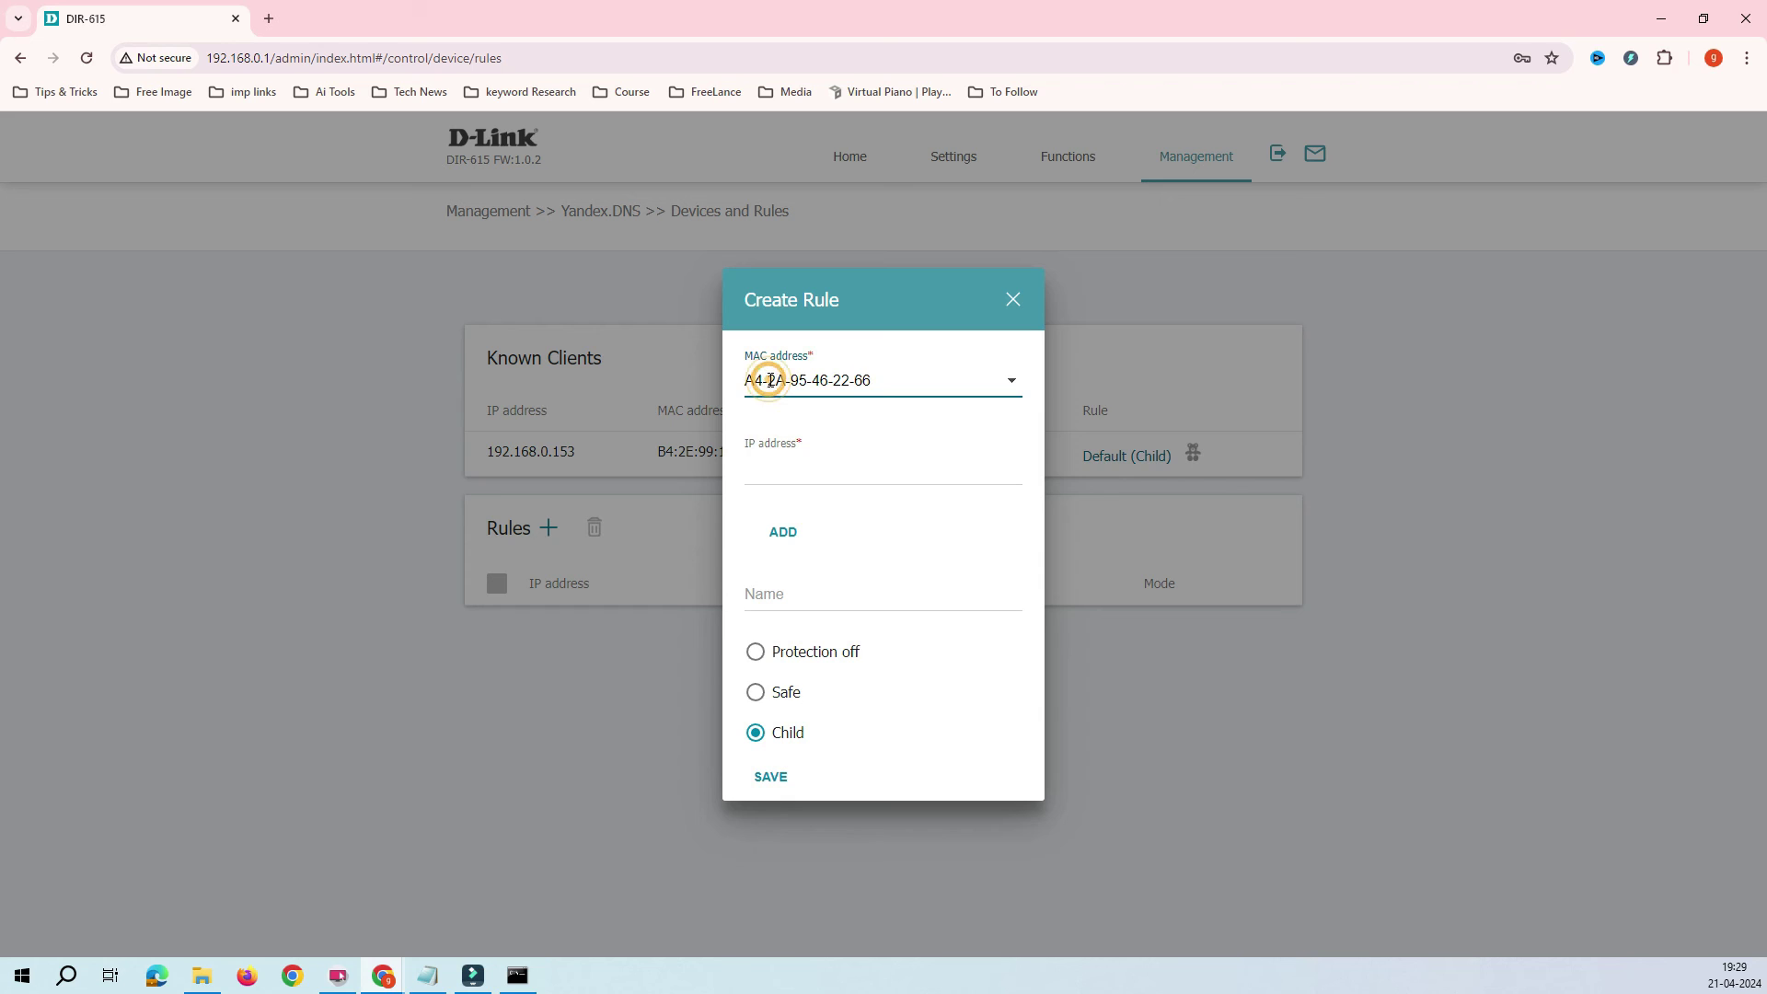
pyautogui.press('BackSpace')
pyautogui.write(':')
pyautogui.click(792, 383)
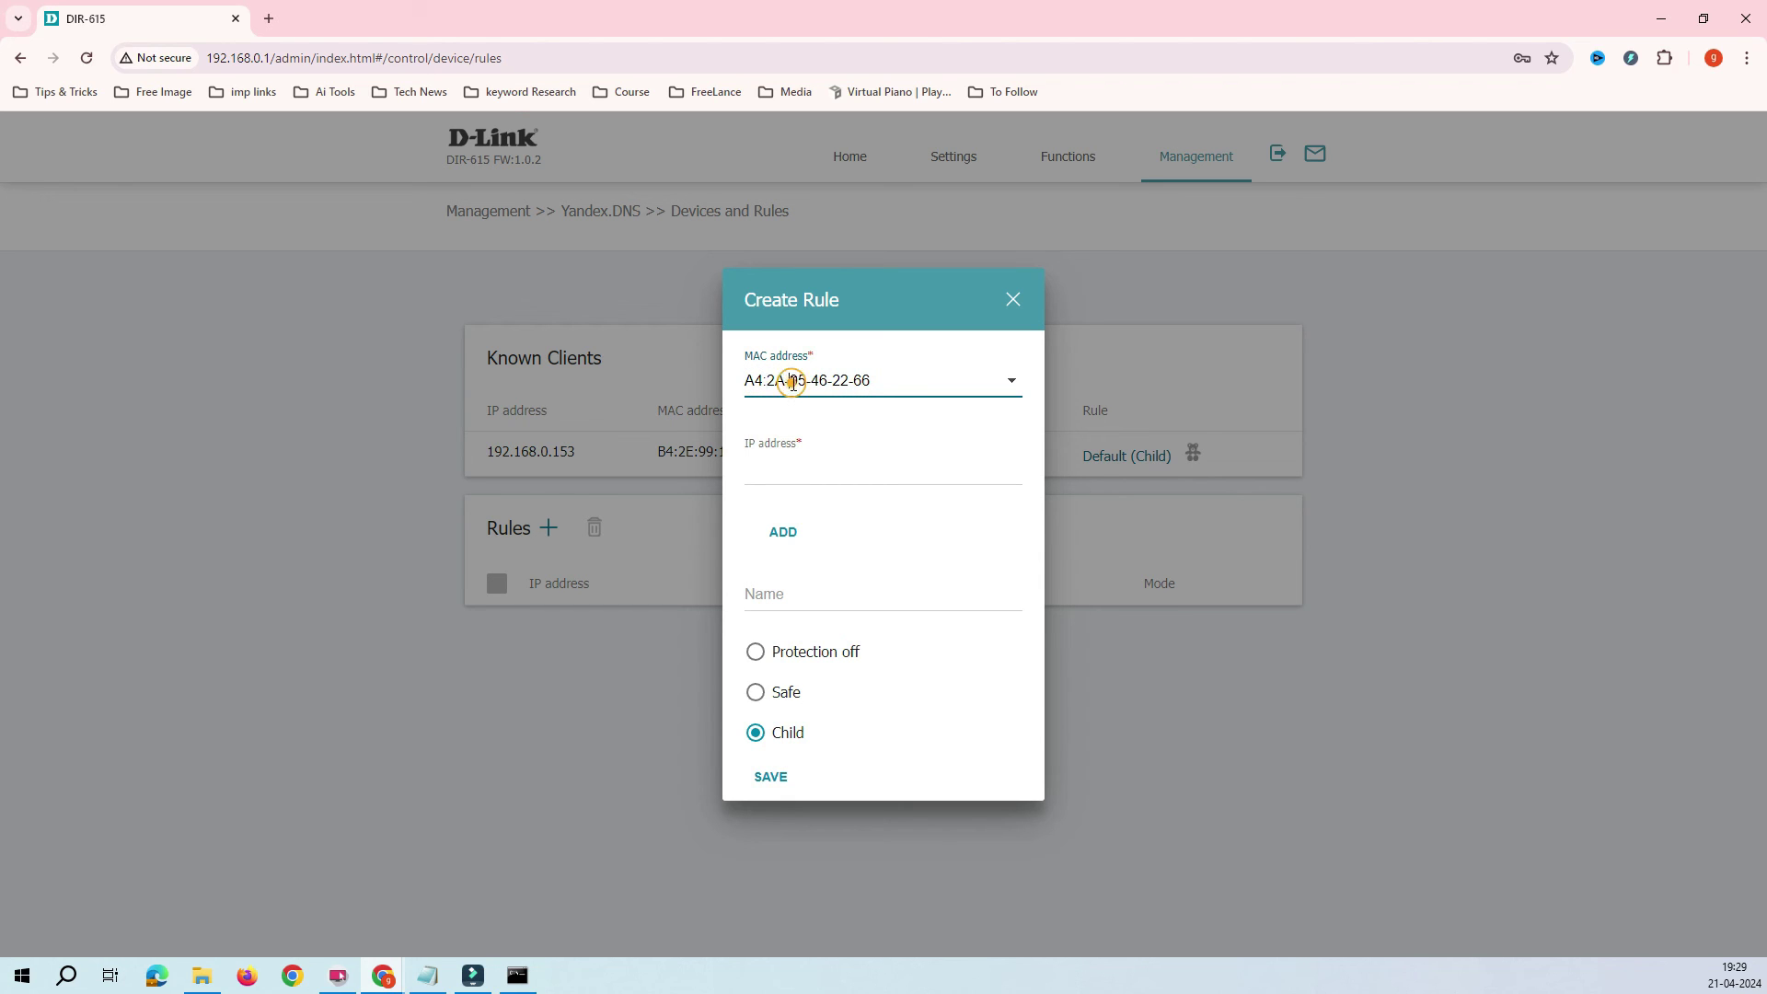
pyautogui.press('BackSpace')
pyautogui.write(':')
pyautogui.click(810, 383)
pyautogui.press('BackSpace')
pyautogui.write(':')
pyautogui.click(831, 383)
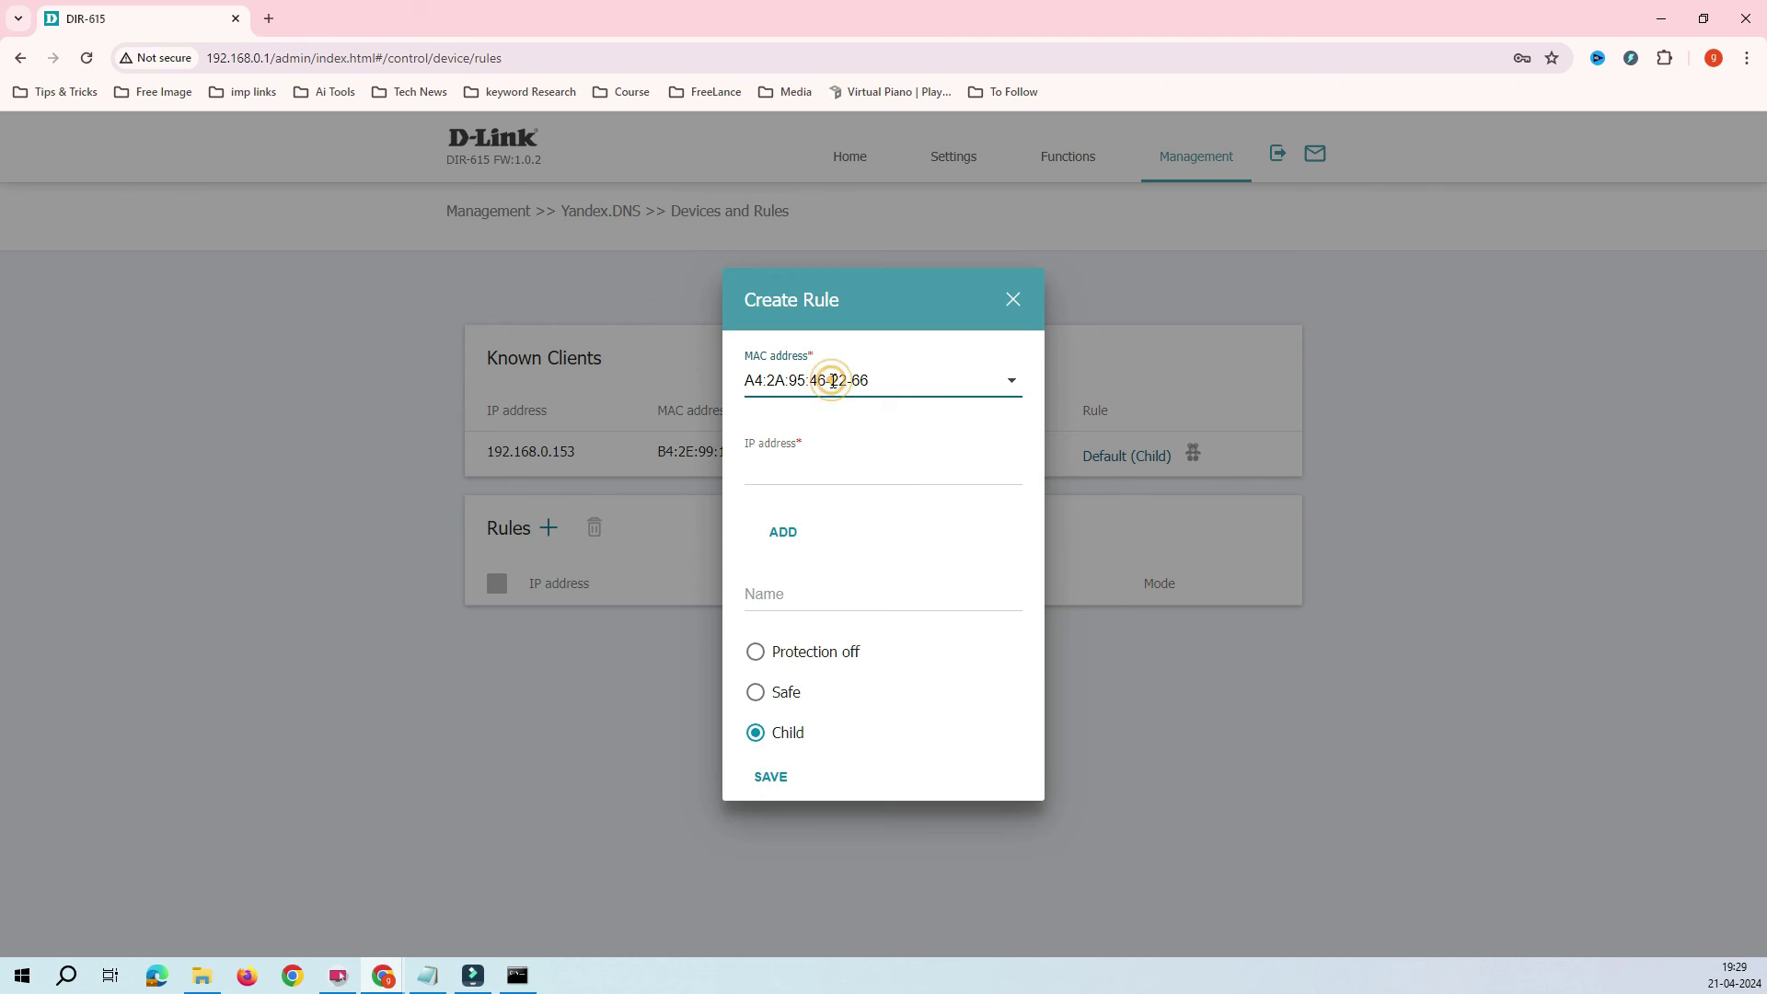
pyautogui.press('BackSpace')
pyautogui.write(':')
pyautogui.click(854, 382)
pyautogui.press('BackSpace')
pyautogui.write(':22:')
pyautogui.click(776, 457)
pyautogui.write('19')
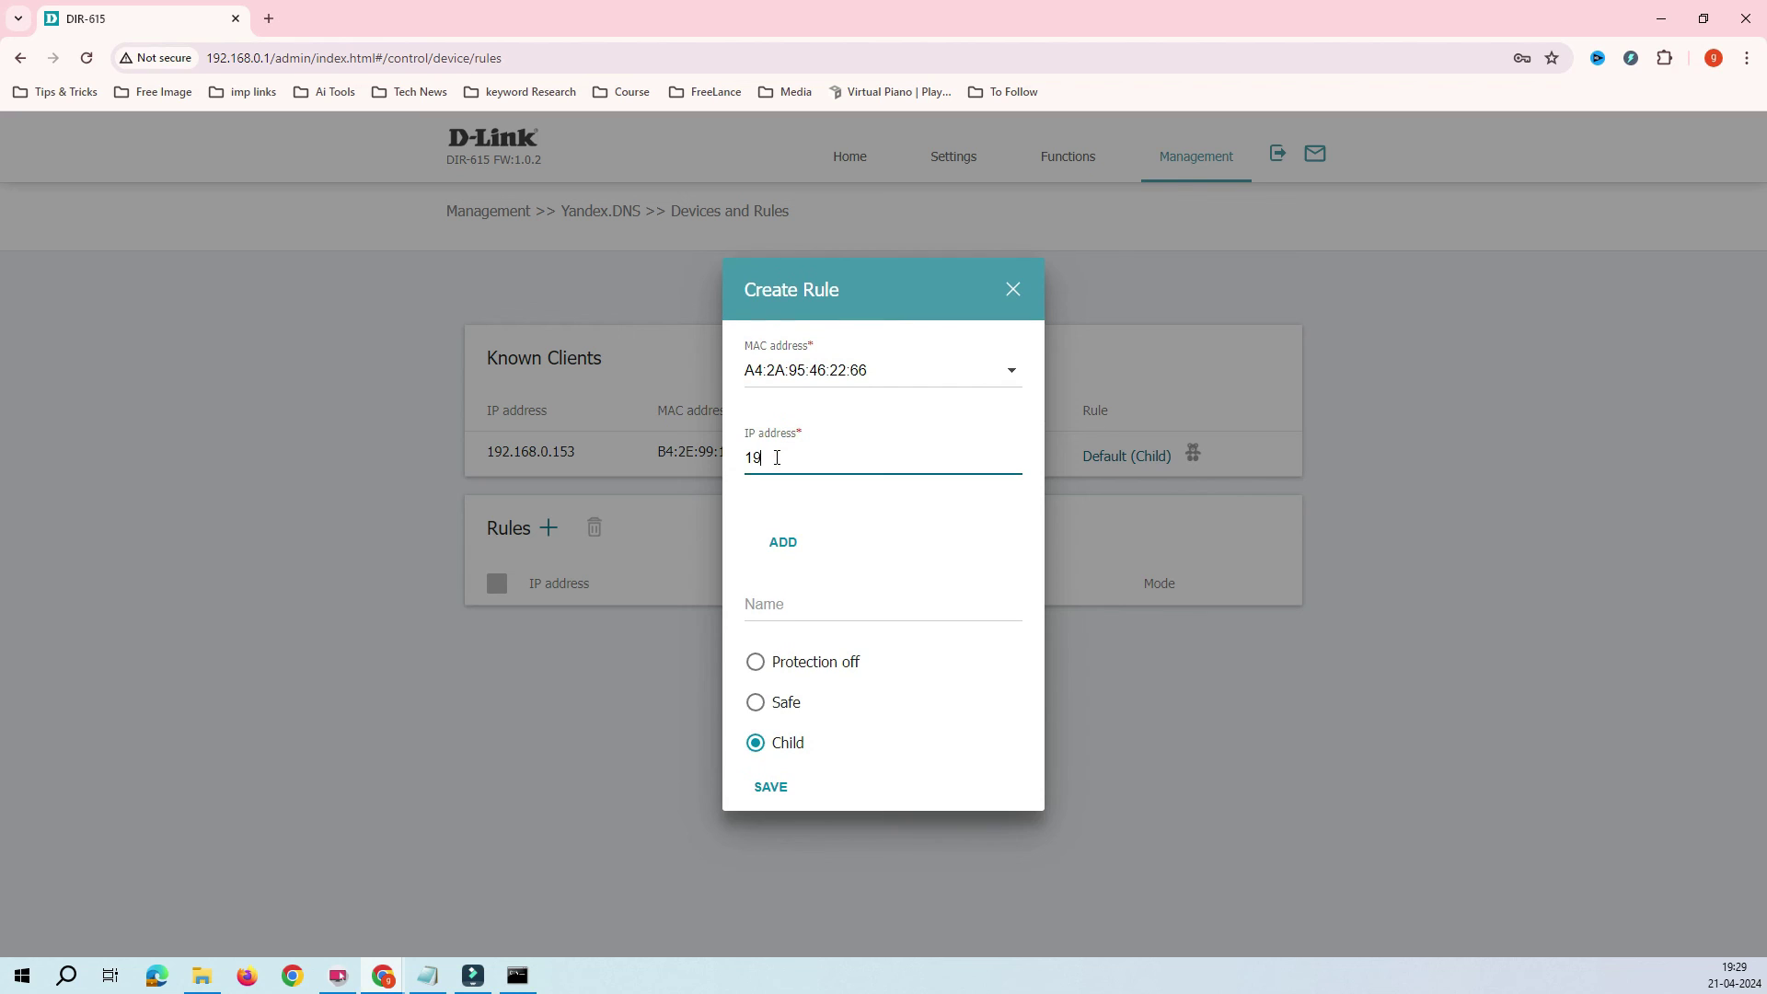
pyautogui.write('2.168.0.122')
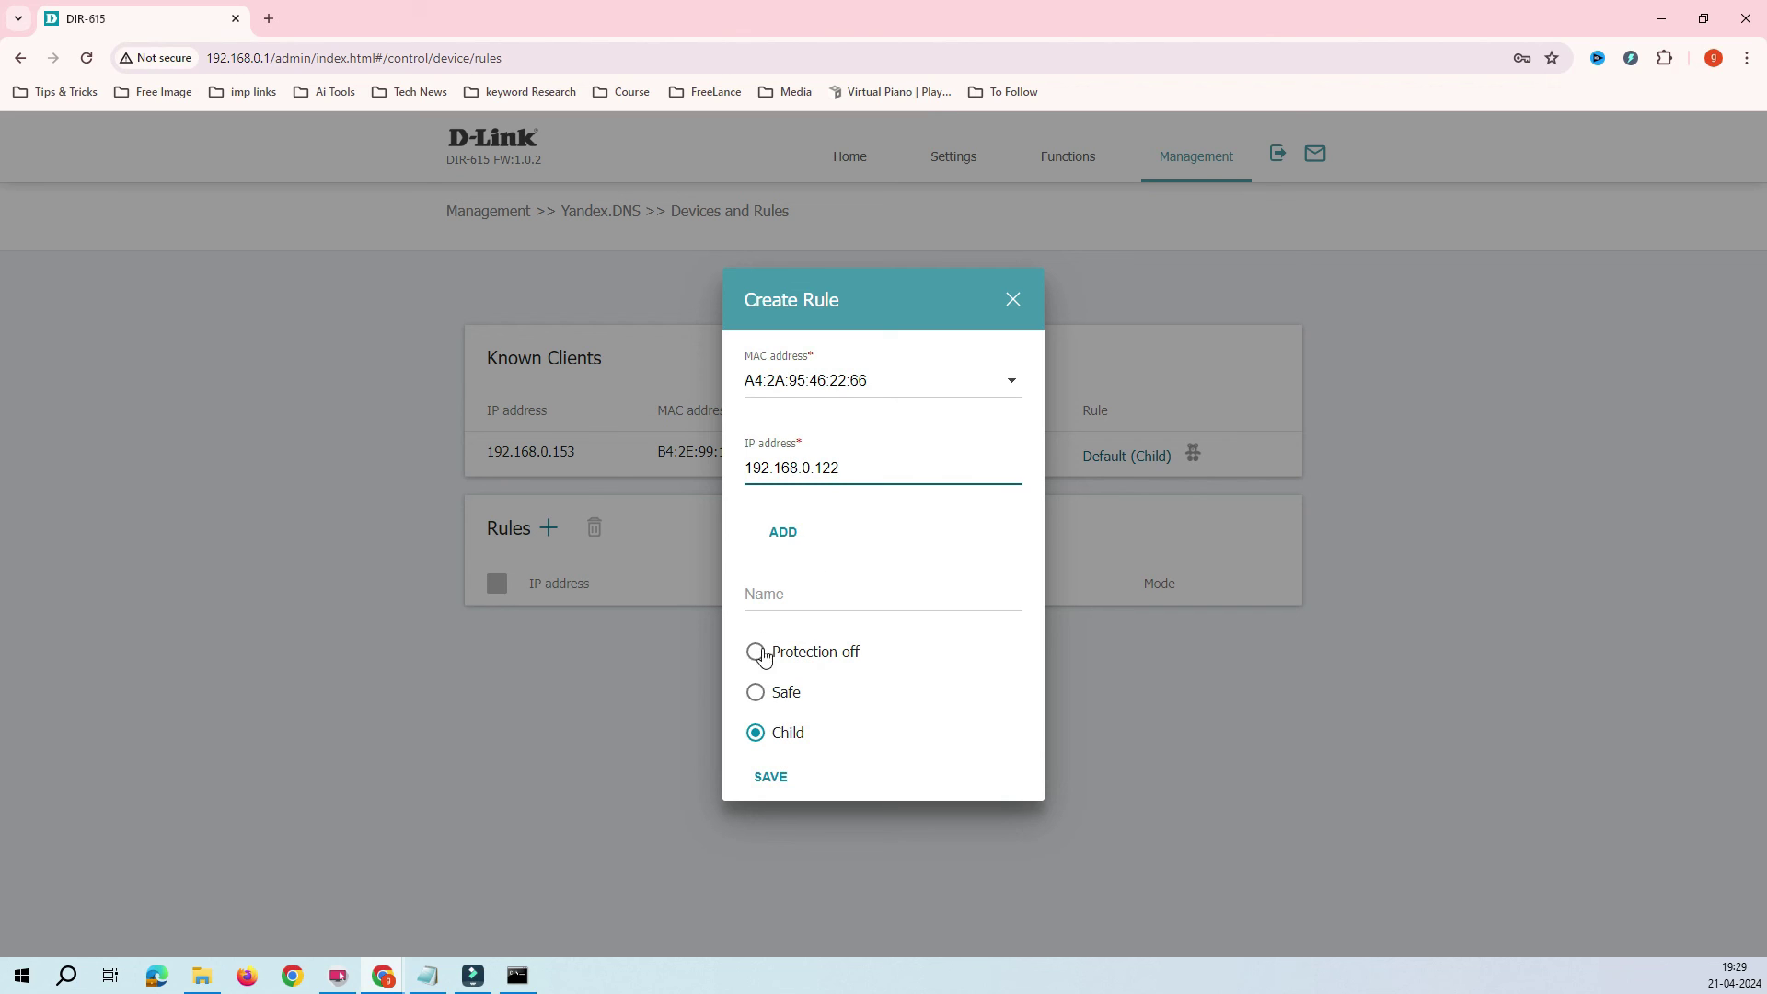
# Step: Name the Child-mode rule for 192.168.0.122 'laptop' and save it to the Rules list
pyautogui.click(770, 607)
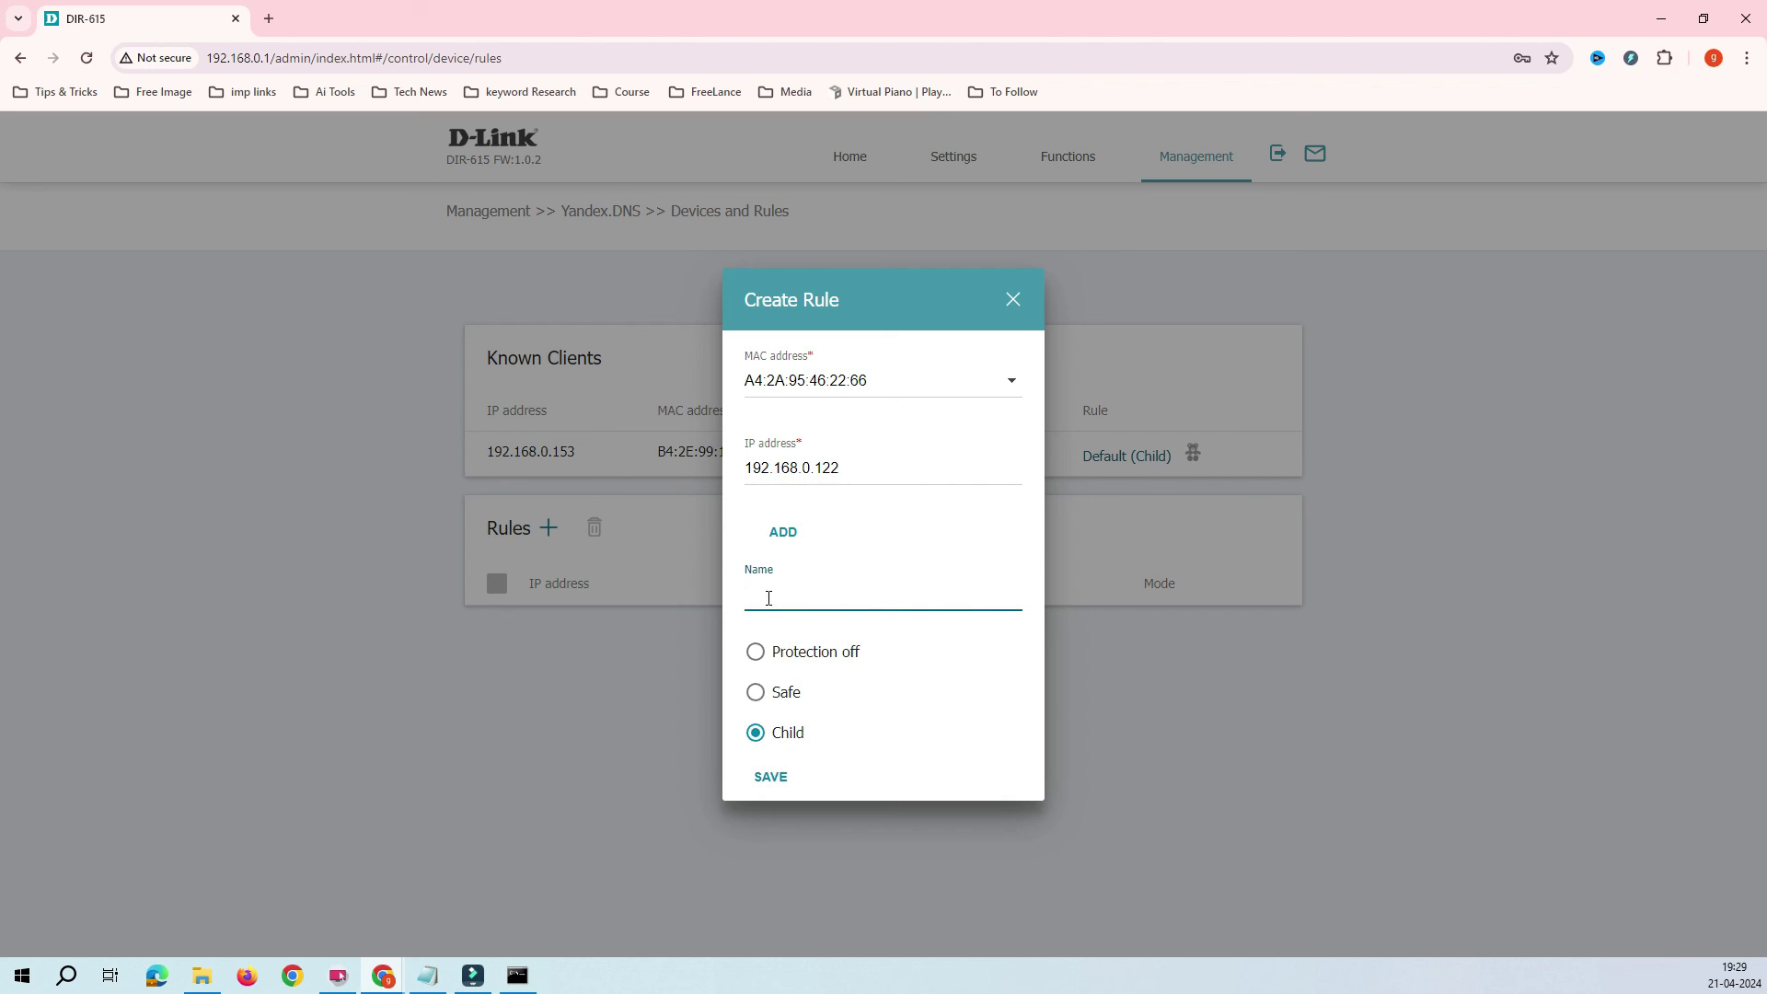
pyautogui.write('laptpp')
pyautogui.moveTo(799, 596); pyautogui.dragTo(742, 598)
pyautogui.click(805, 595)
pyautogui.doubleClick(778, 594)
pyautogui.click(800, 595)
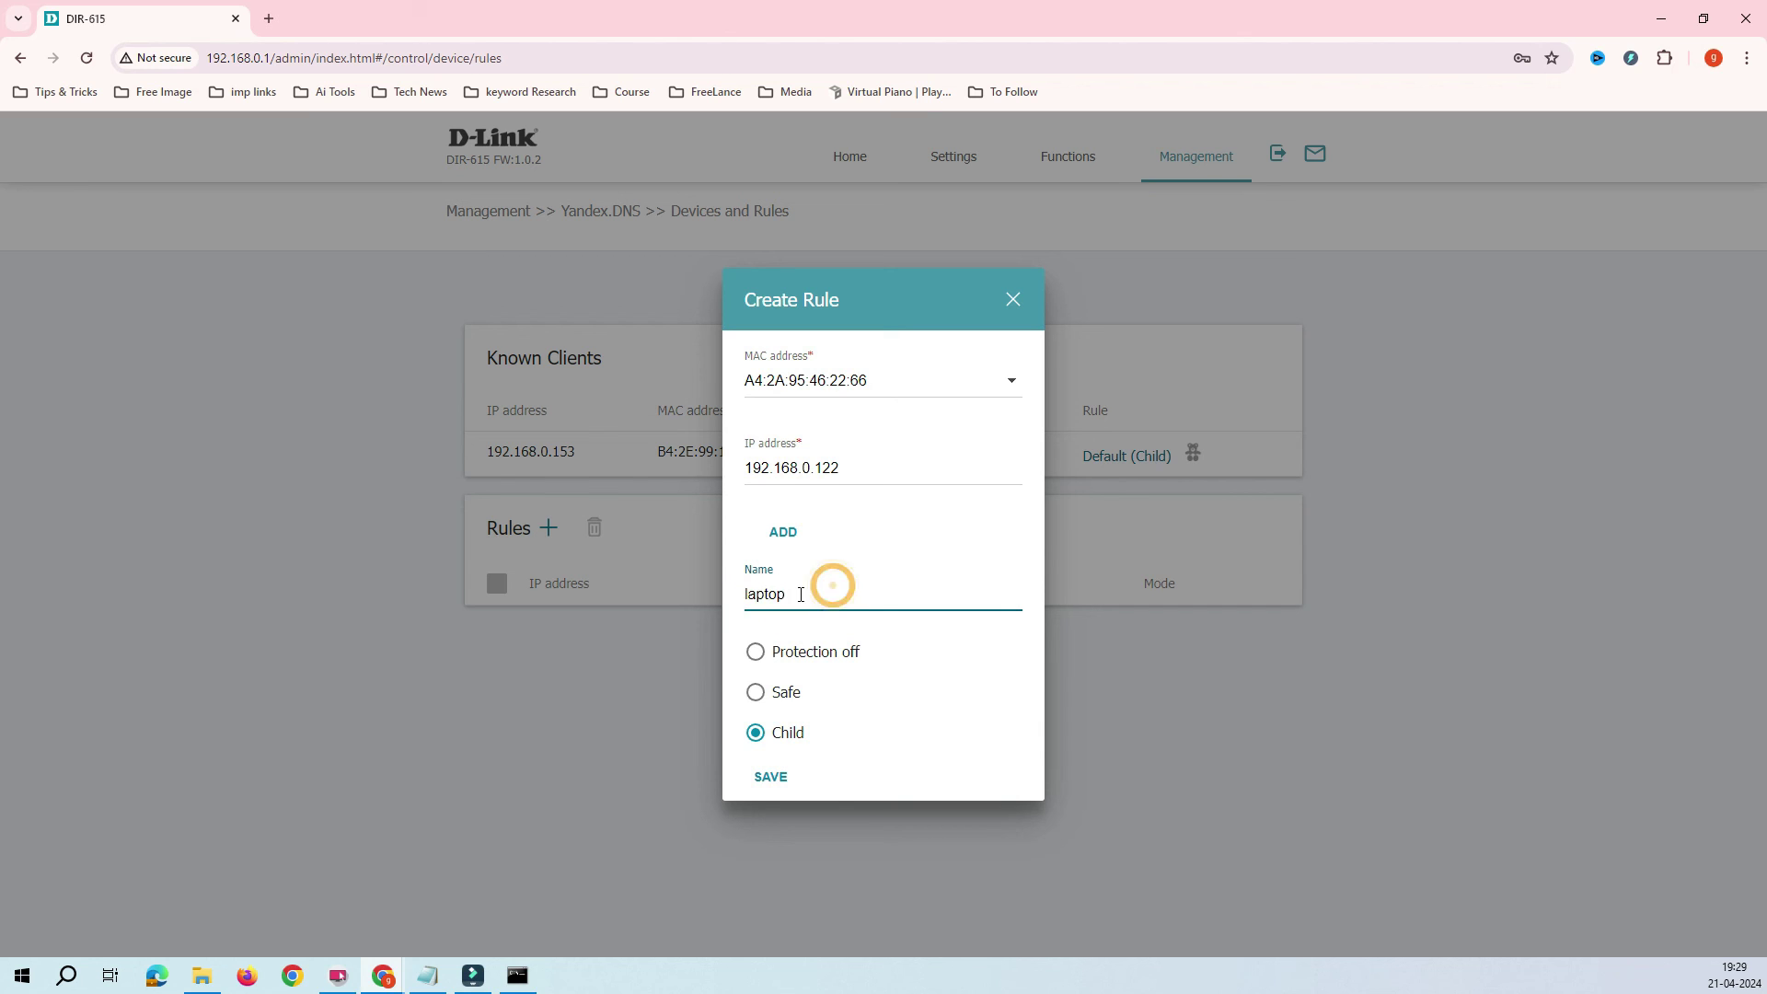
pyautogui.click(781, 778)
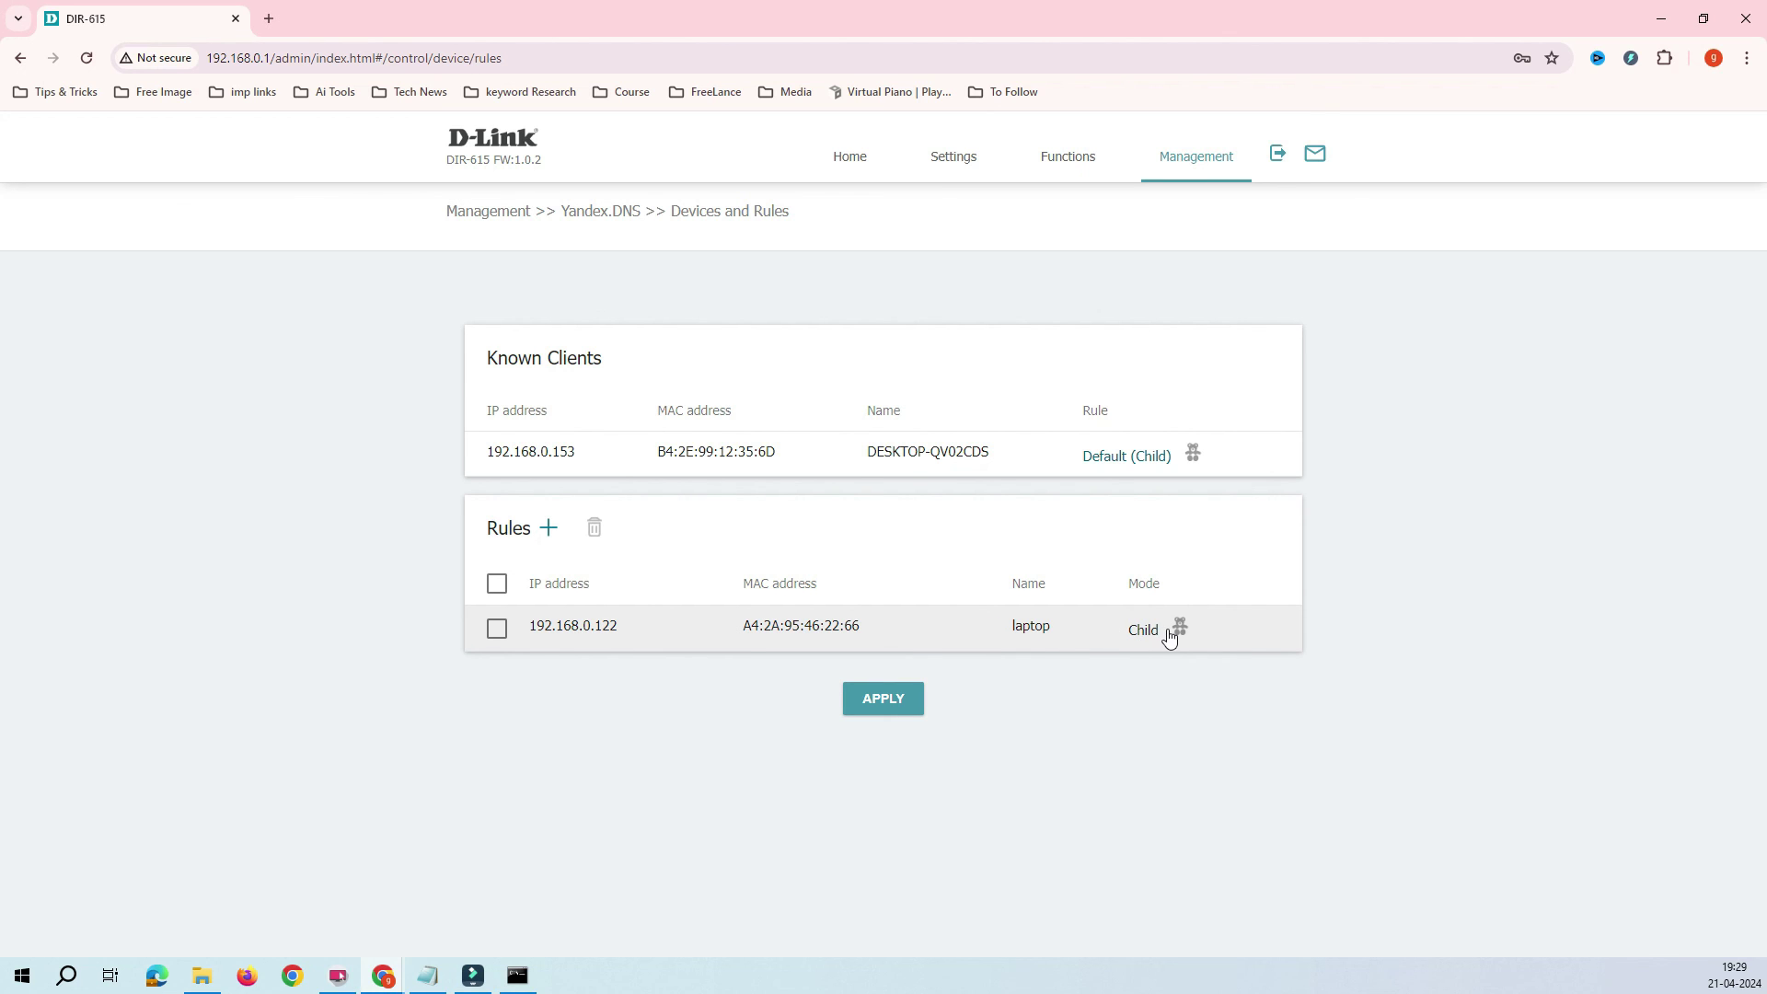
# Step: Apply the saved 'laptop' Child-mode rule so the router stores it
pyautogui.click(890, 707)
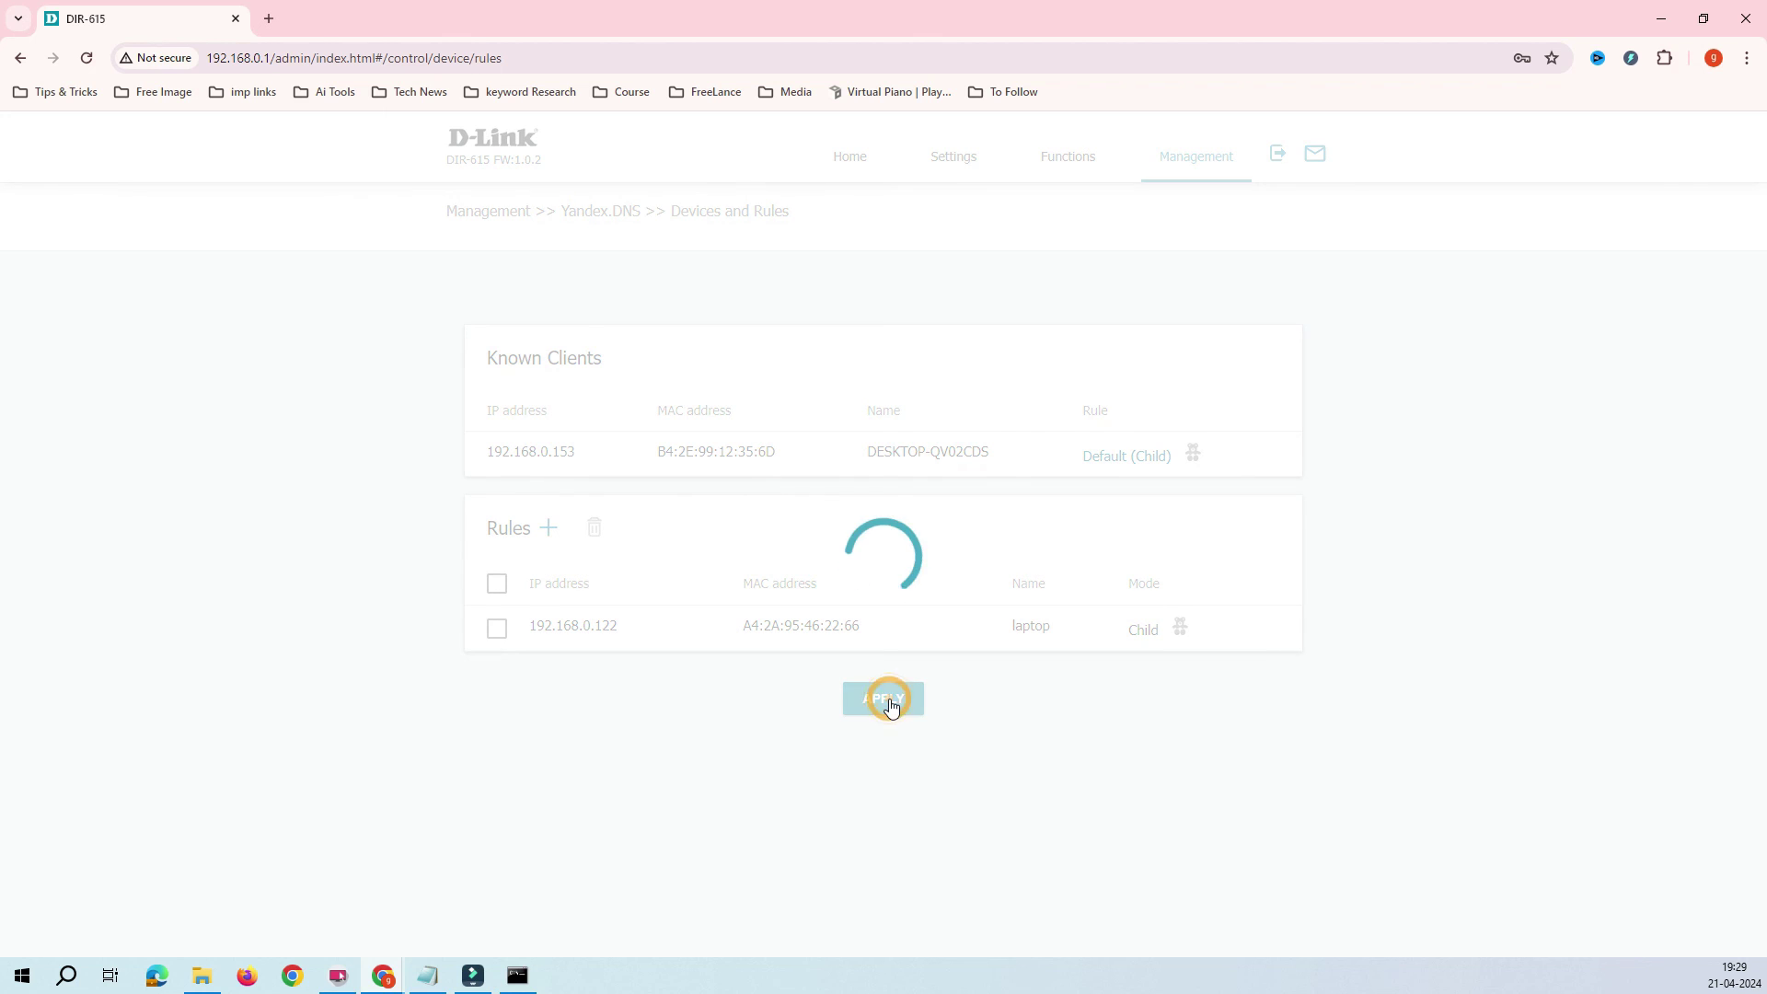